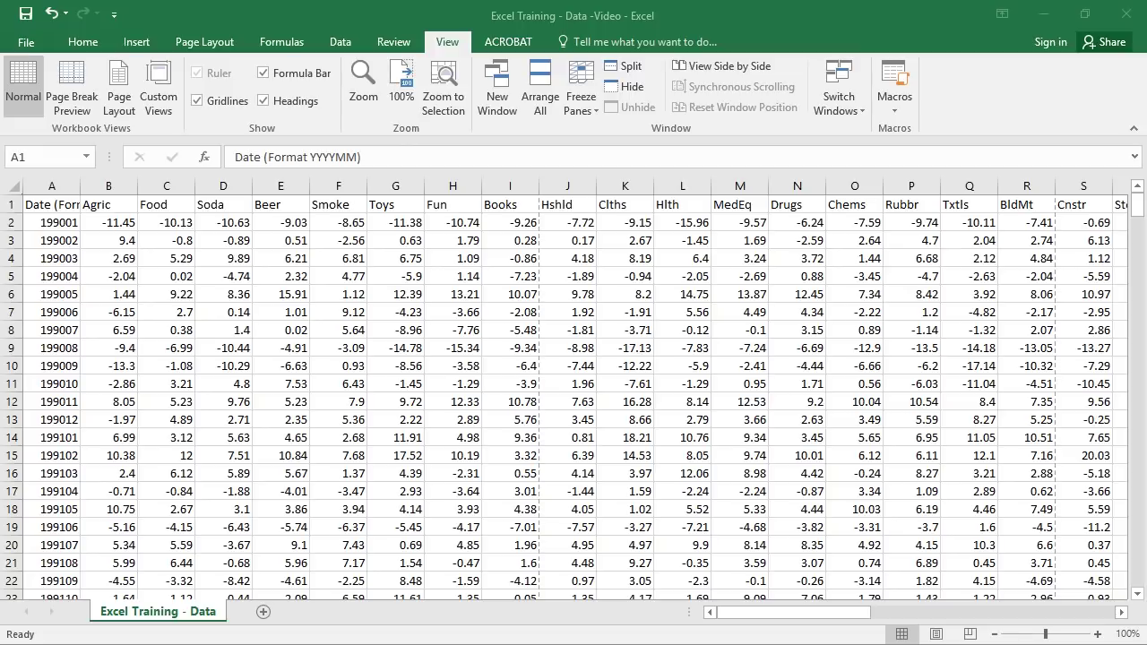
# - Examine the worksheet's date column down to its last record and review the Agric, Food, Soda and Beer data columns
pyautogui.click(121, 224)
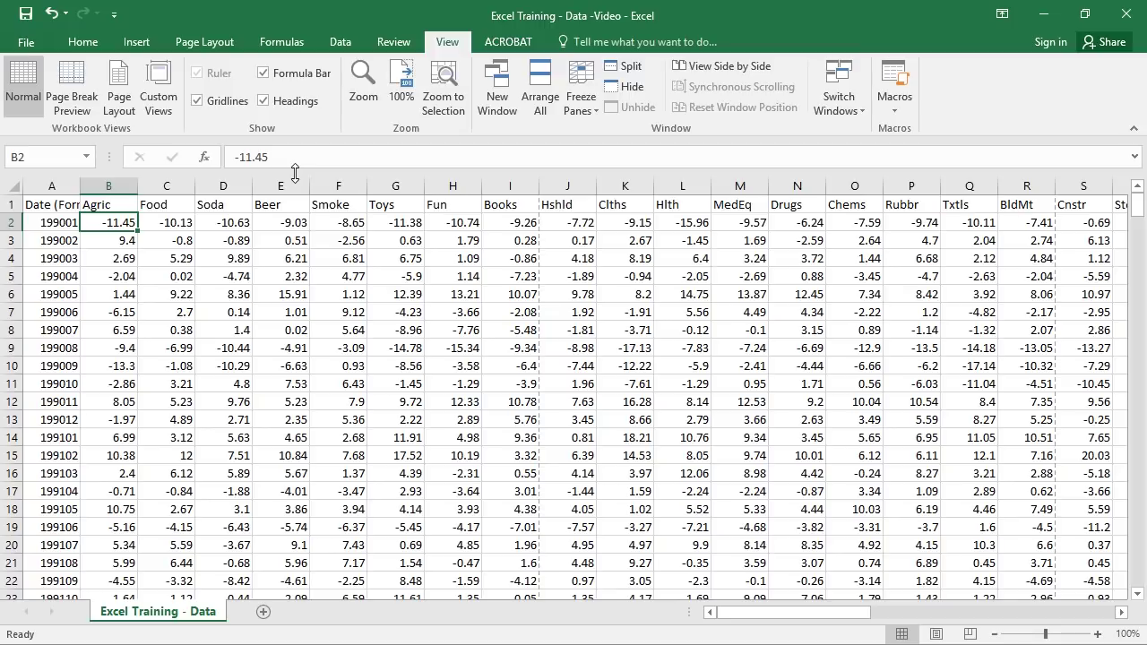
pyautogui.click(98, 186)
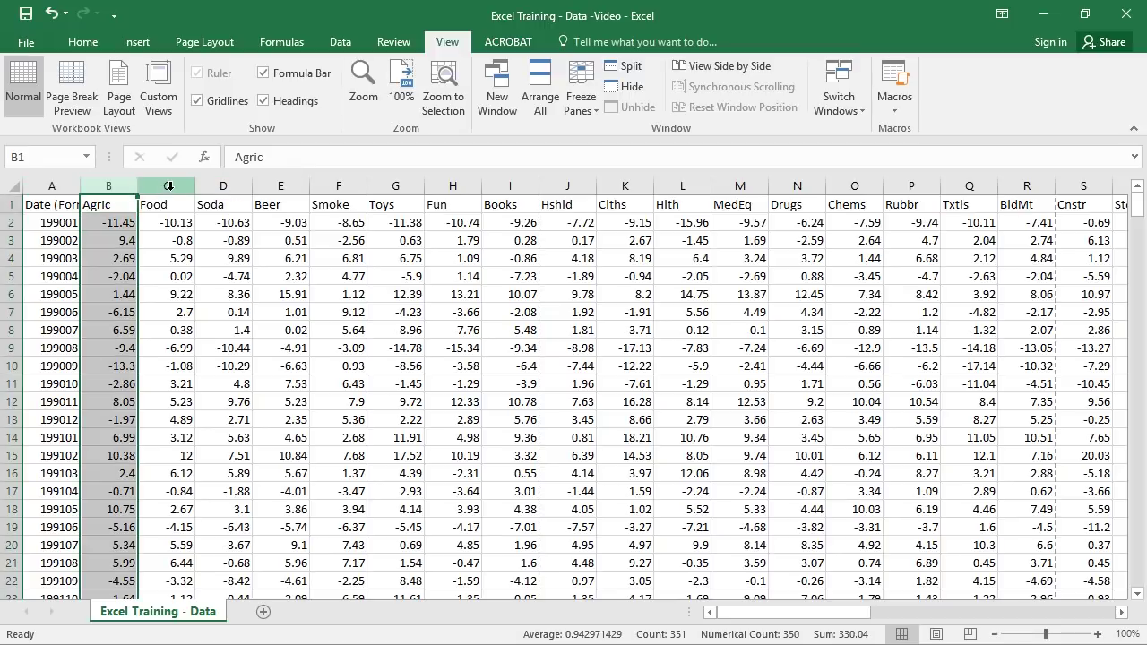
pyautogui.click(167, 185)
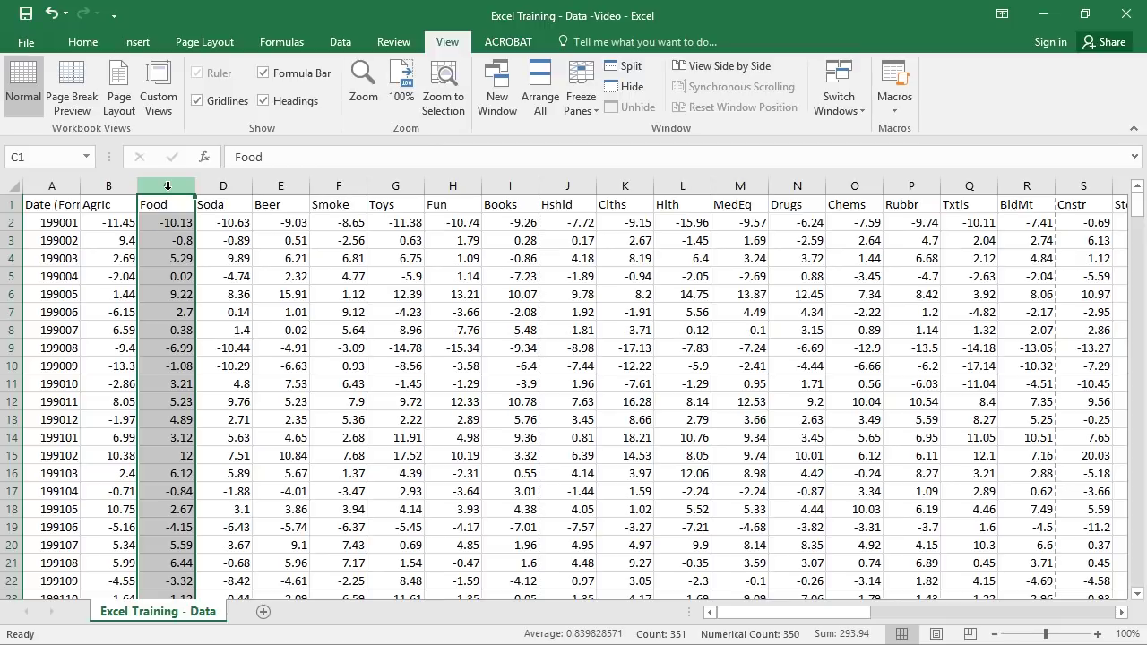
pyautogui.click(285, 185)
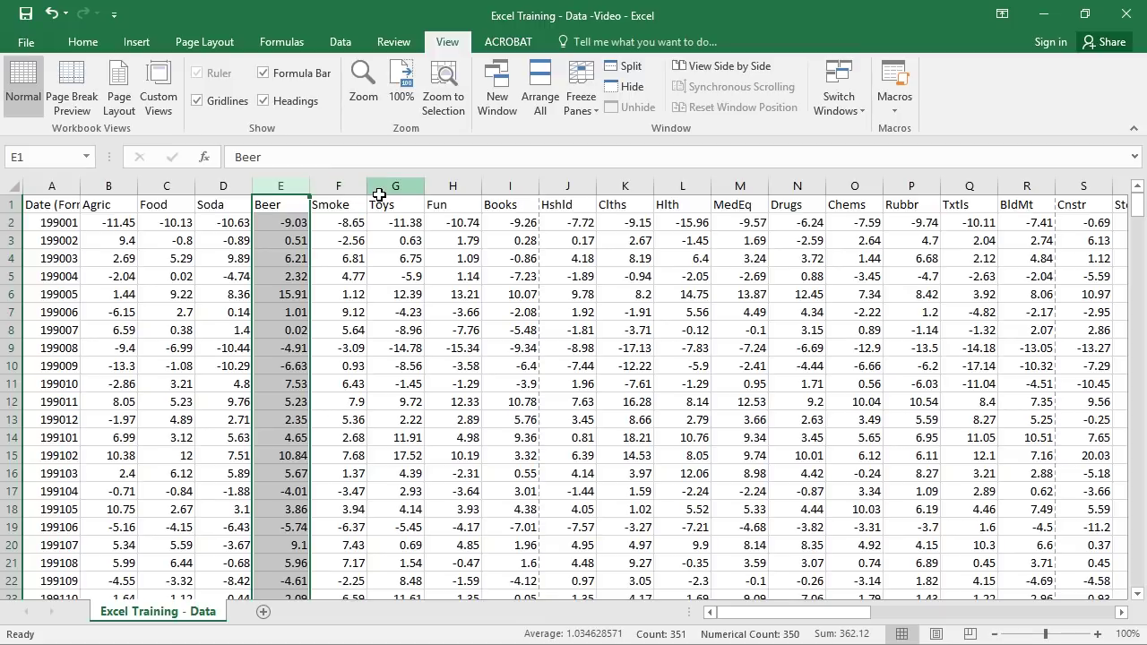
pyautogui.click(55, 185)
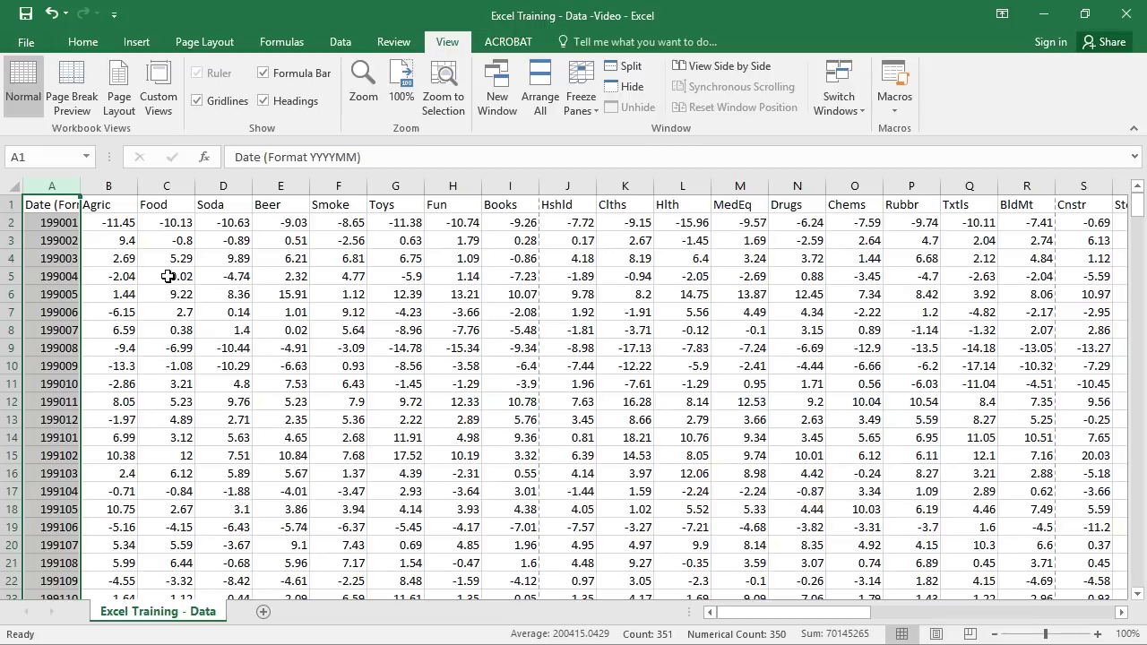
pyautogui.click(55, 226)
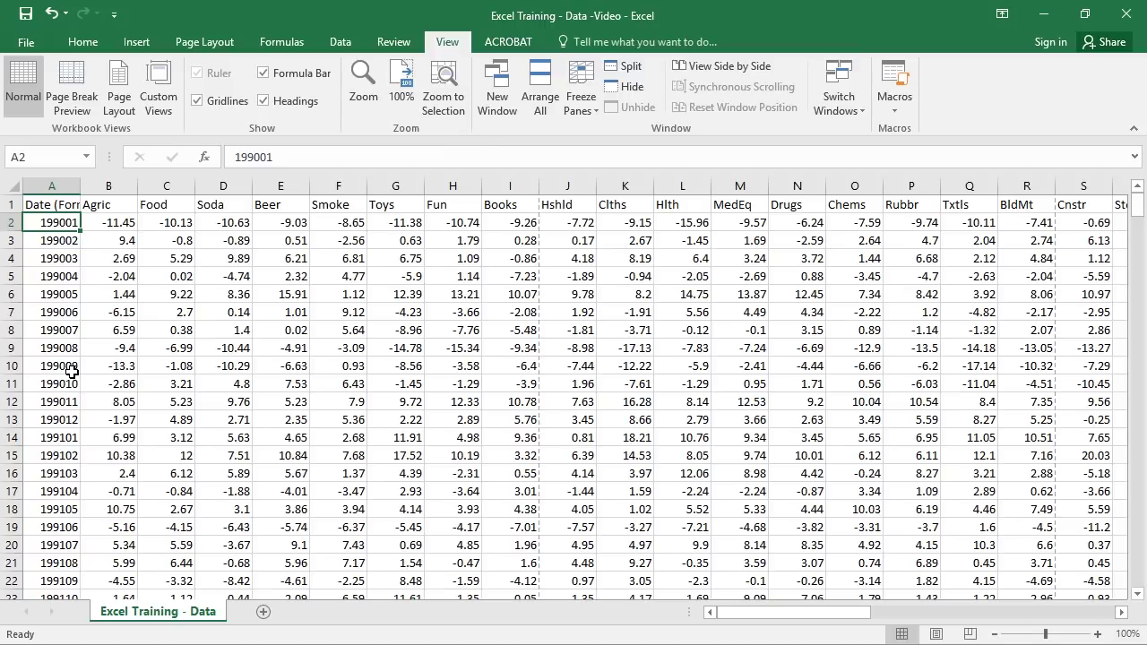
pyautogui.hotkey('ctrl', 'Down')
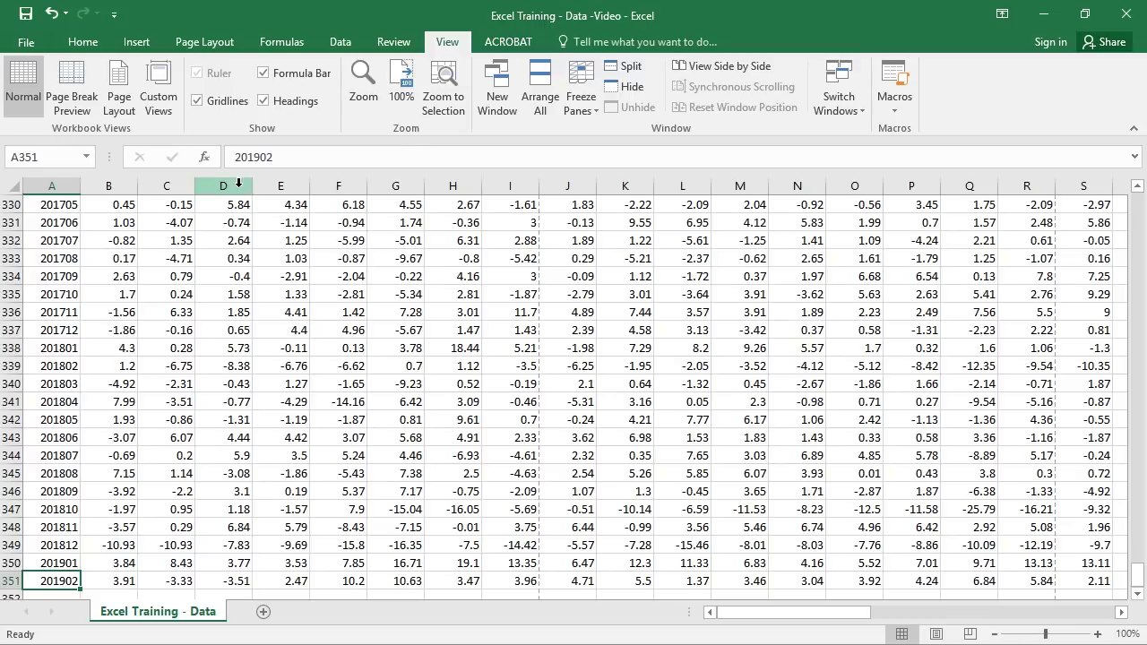
pyautogui.click(108, 186)
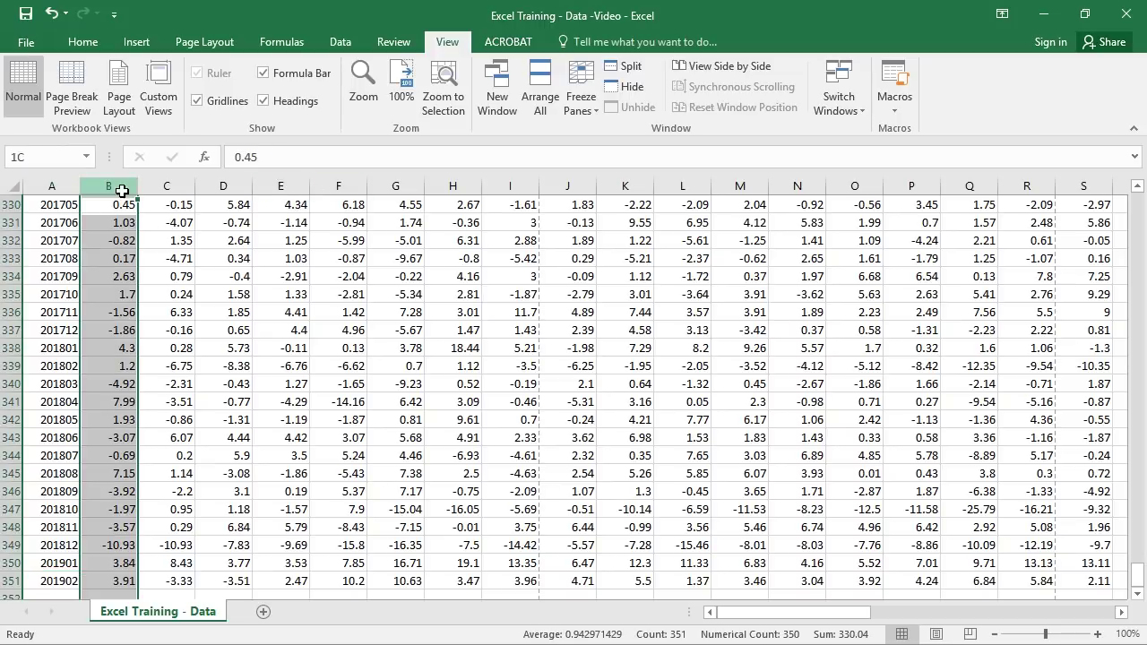
pyautogui.click(169, 186)
pyautogui.click(215, 186)
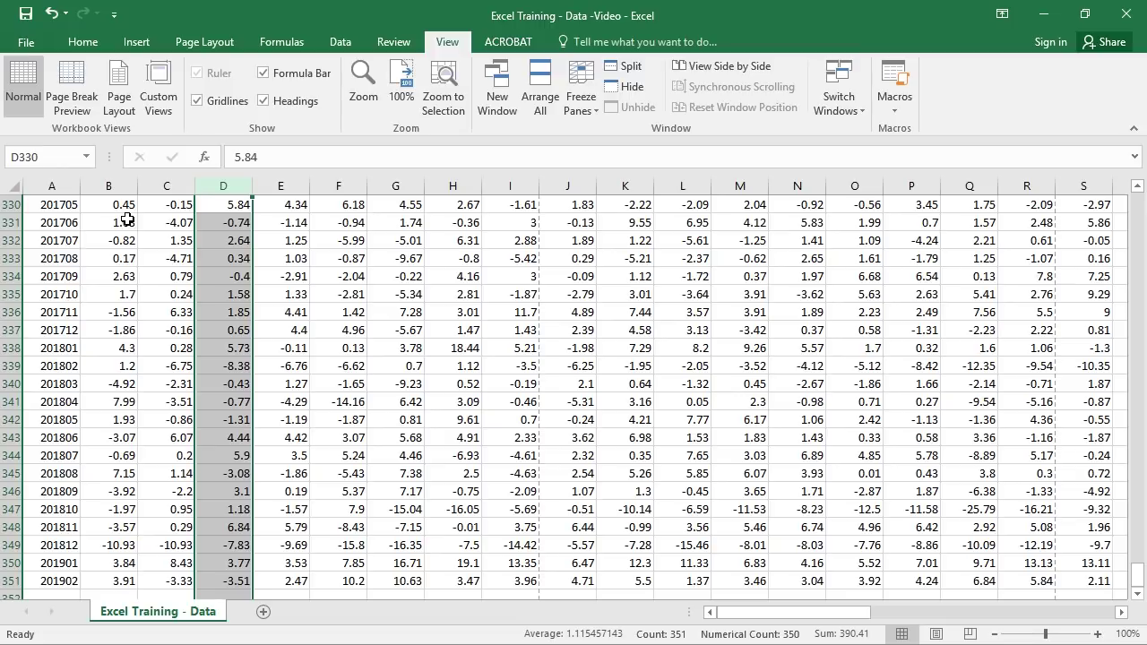
# - Freeze the header row and the date column by freezing panes at cell B2
pyautogui.hotkey('ctrl', 'Home')
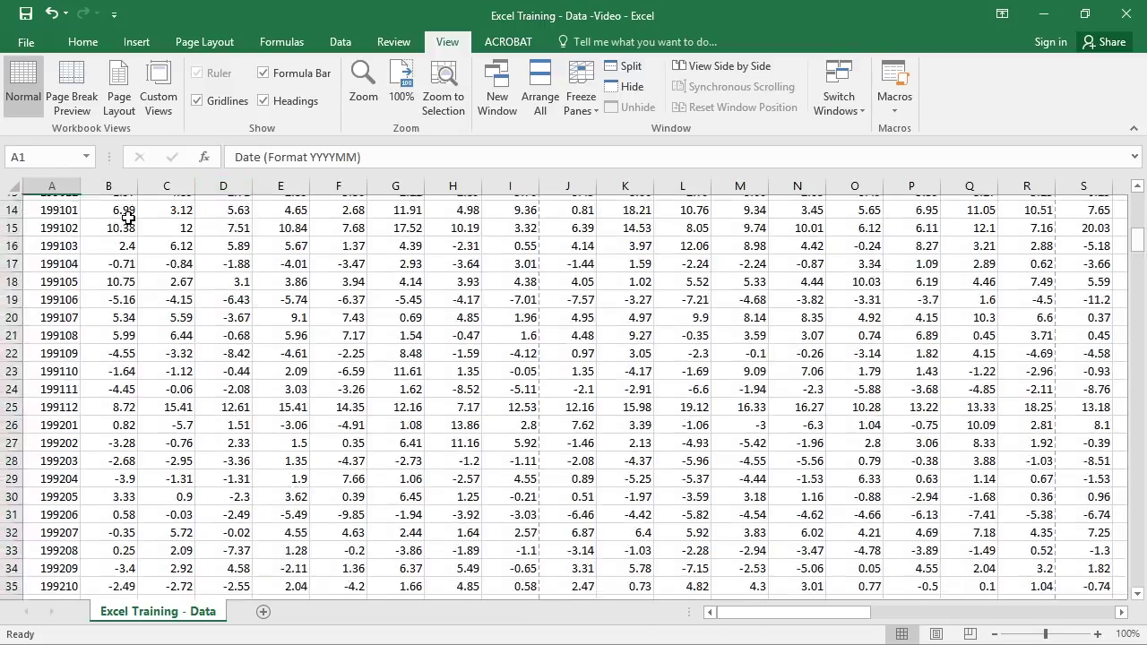
pyautogui.press('Down')
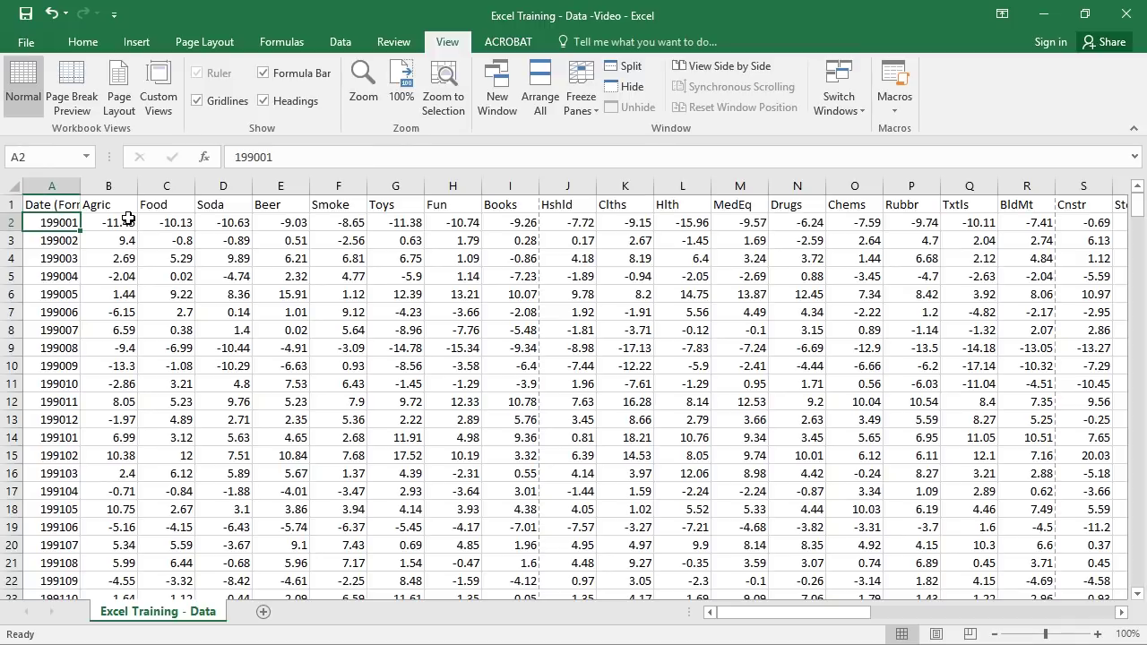
pyautogui.press('Right')
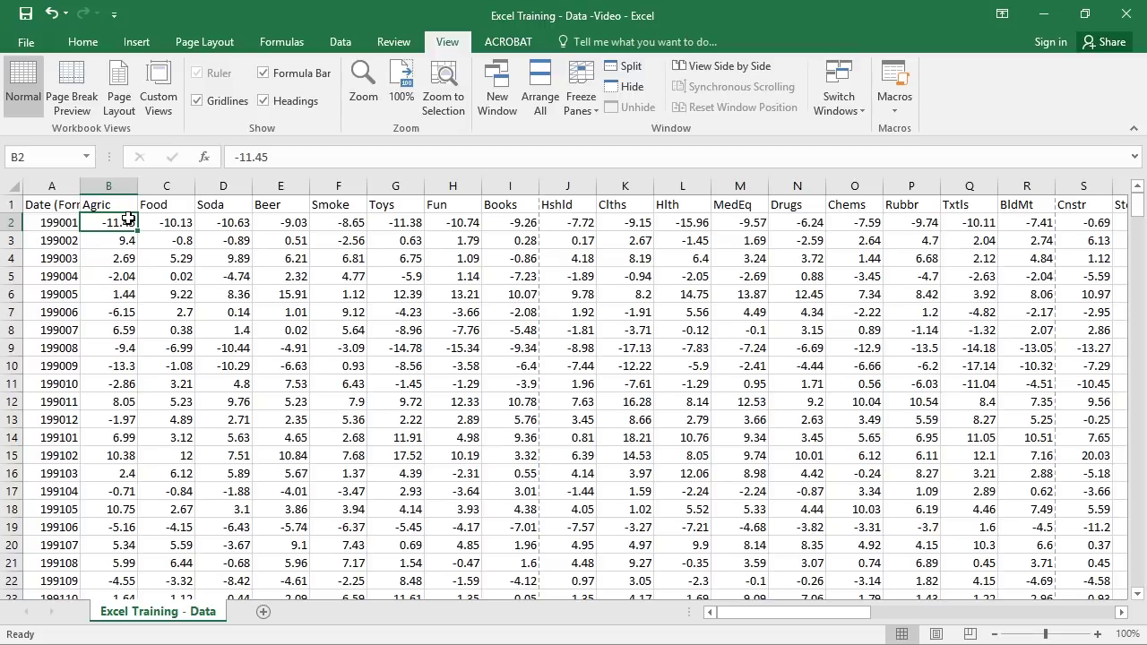
pyautogui.click(12, 206)
pyautogui.click(59, 187)
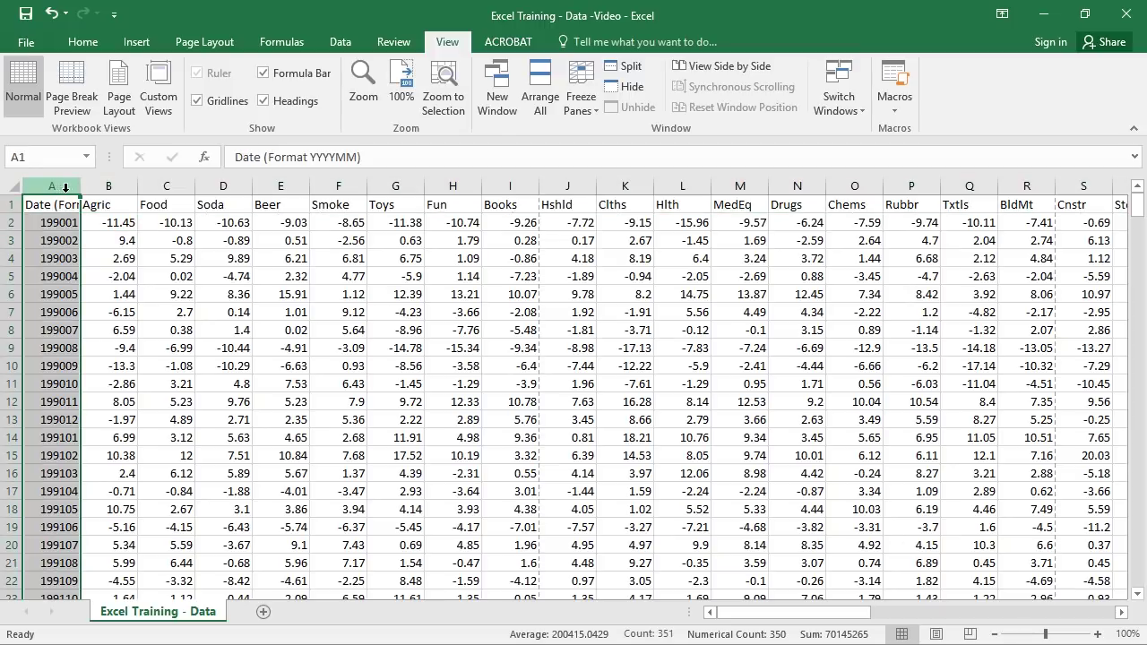
pyautogui.click(91, 221)
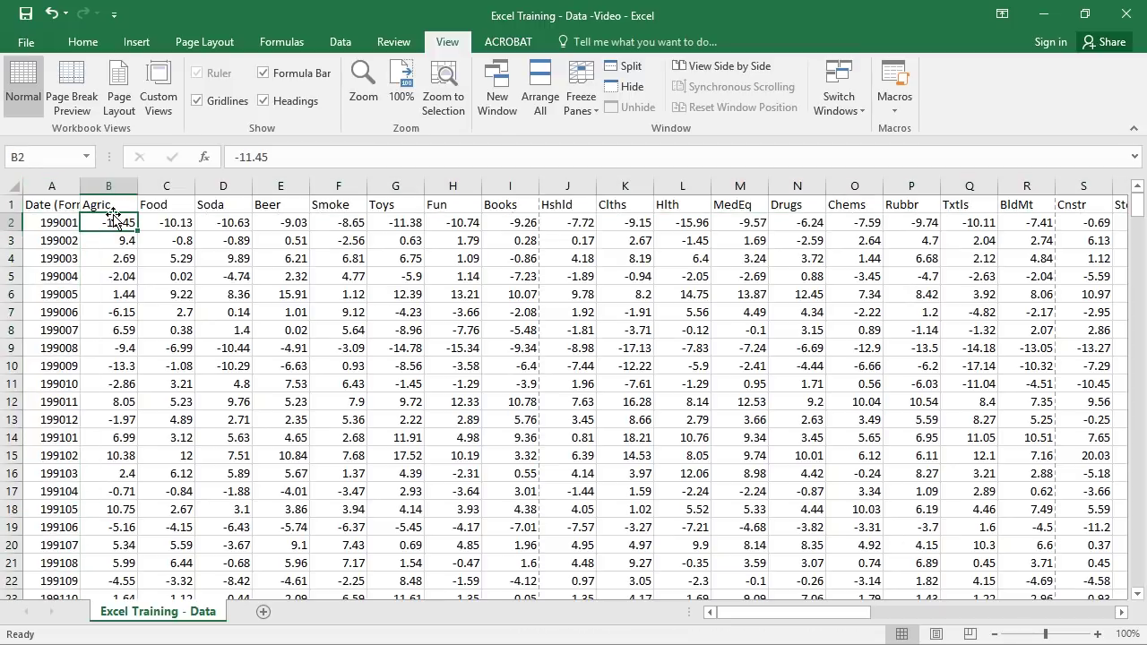
pyautogui.press('alt')
pyautogui.press('w')
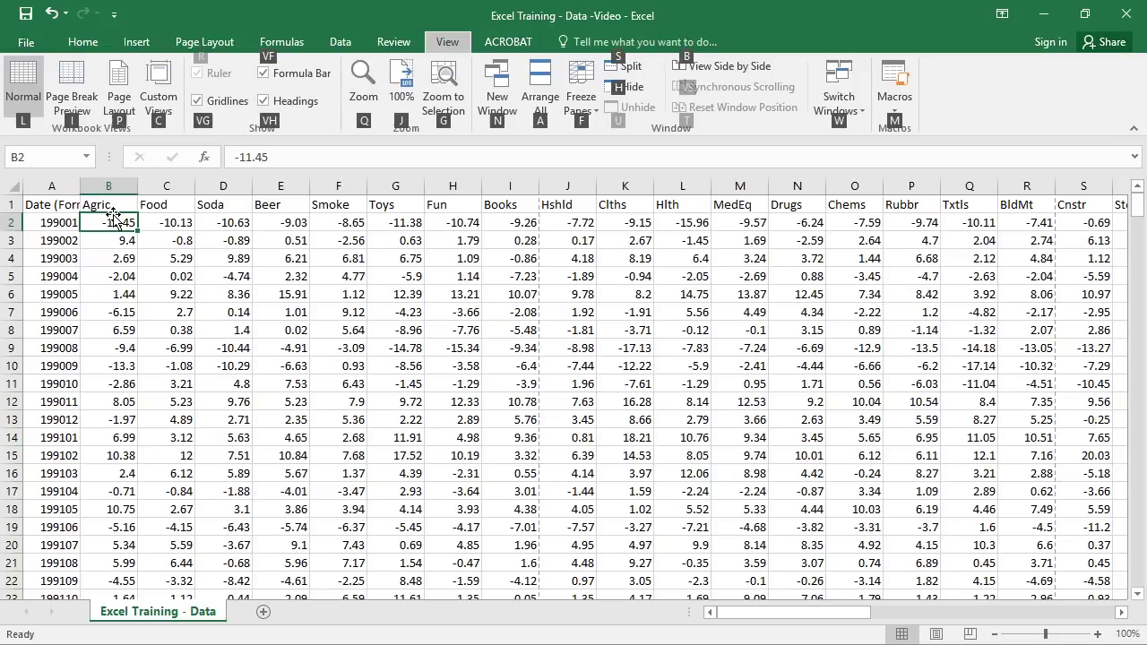
pyautogui.press('f')
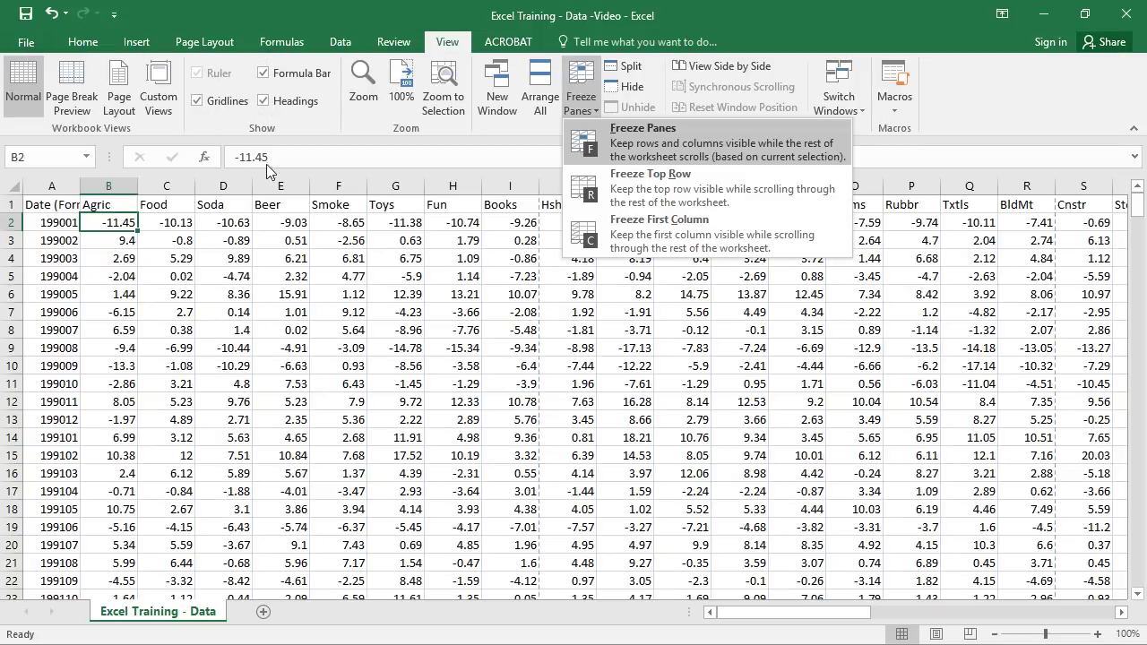
pyautogui.click(625, 154)
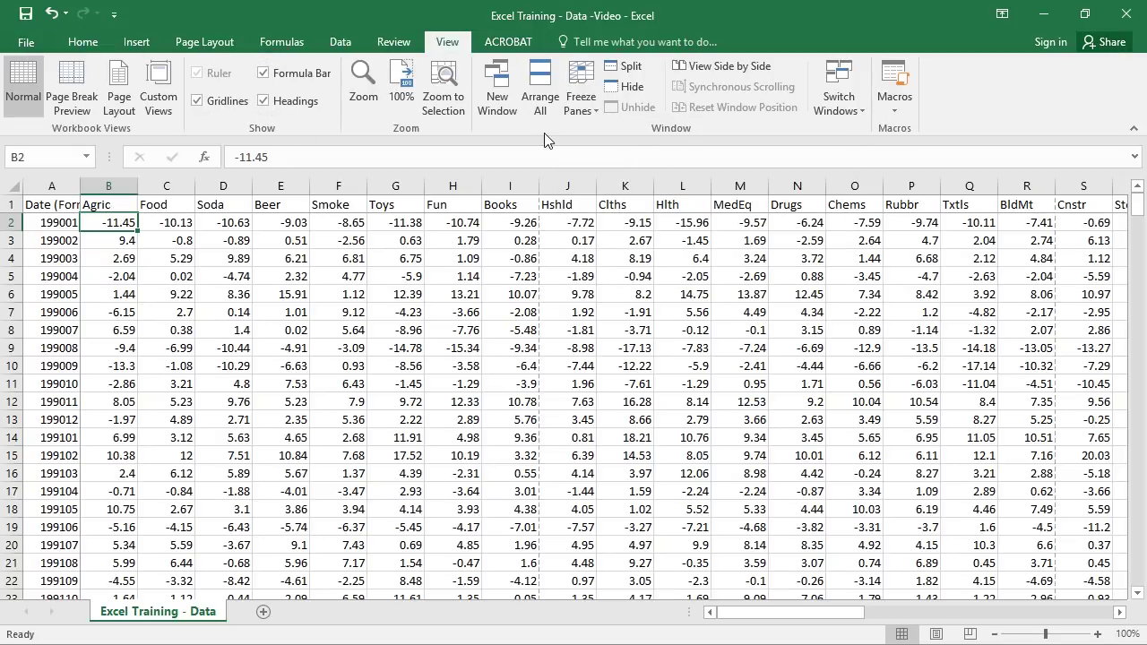
# - Label cell A353, two rows below the last date, as Average
pyautogui.hotkey('ctrl', 'Down')
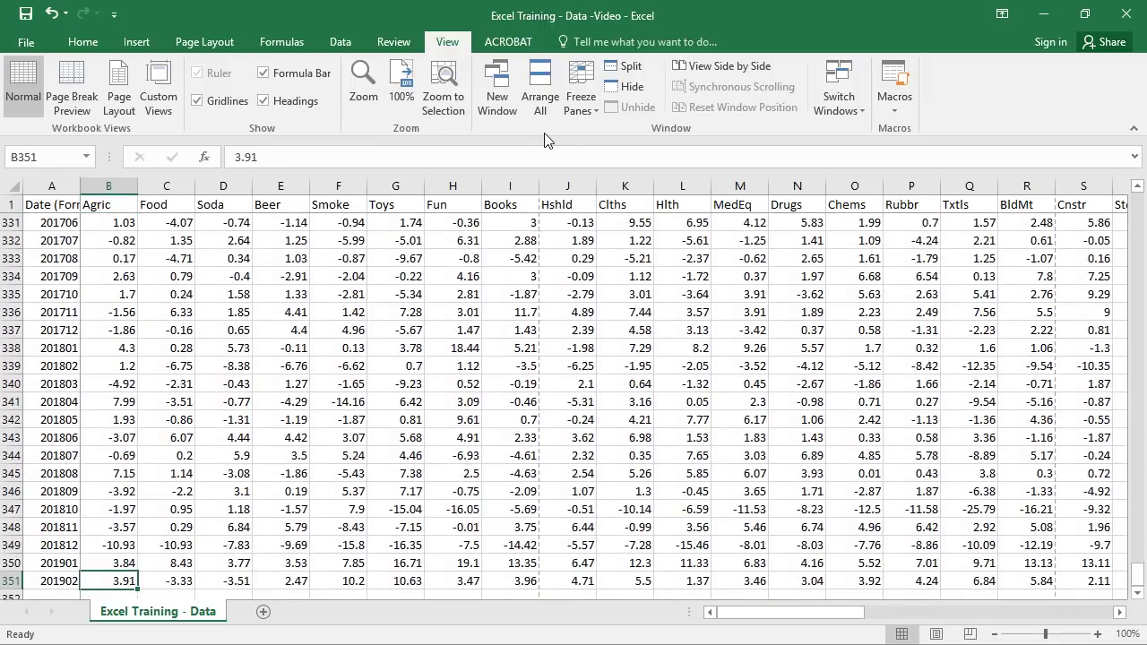
pyautogui.hotkey('ctrl', 'Right')
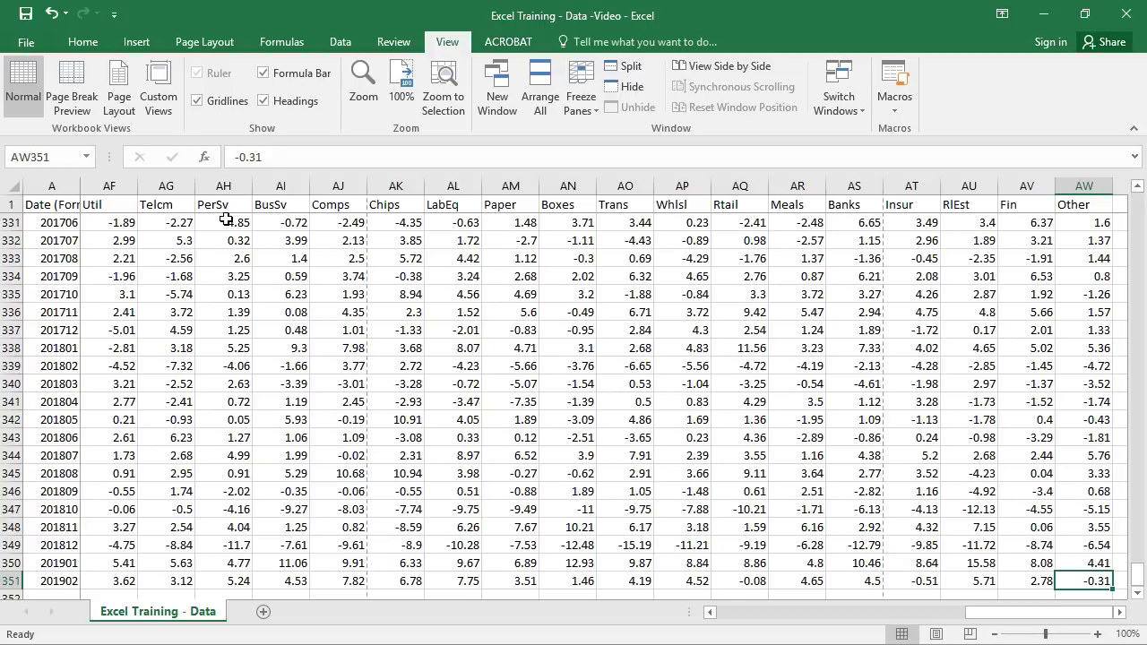
pyautogui.hotkey('ctrl', 'Left')
pyautogui.hotkey('ctrl', 'Up')
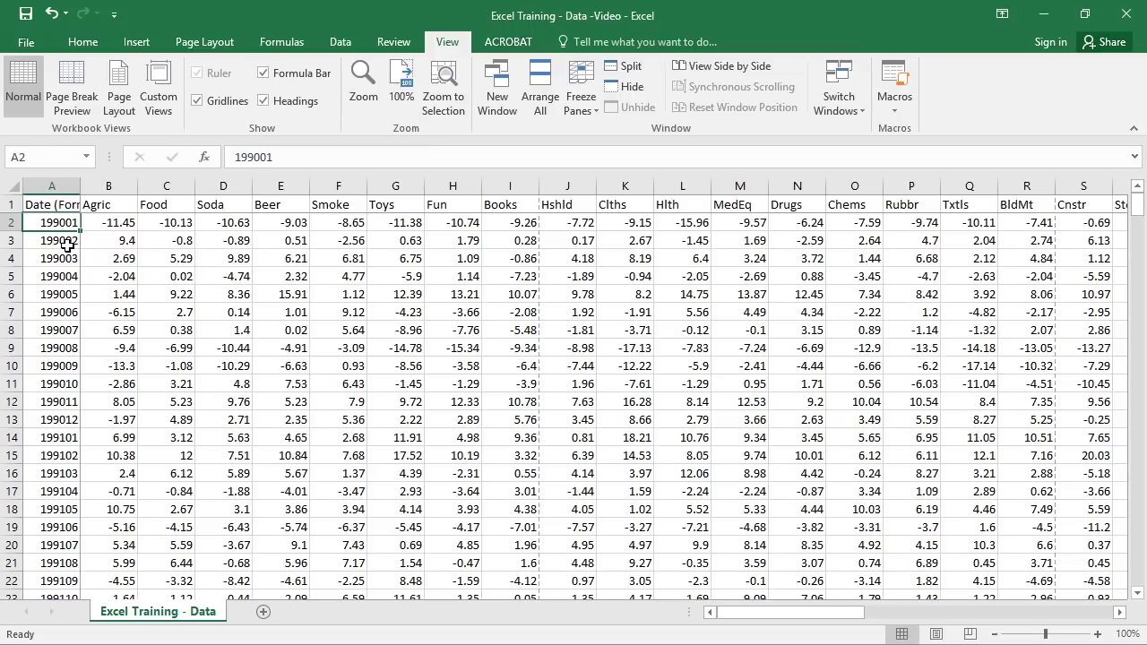
pyautogui.hotkey('ctrl', 'Down')
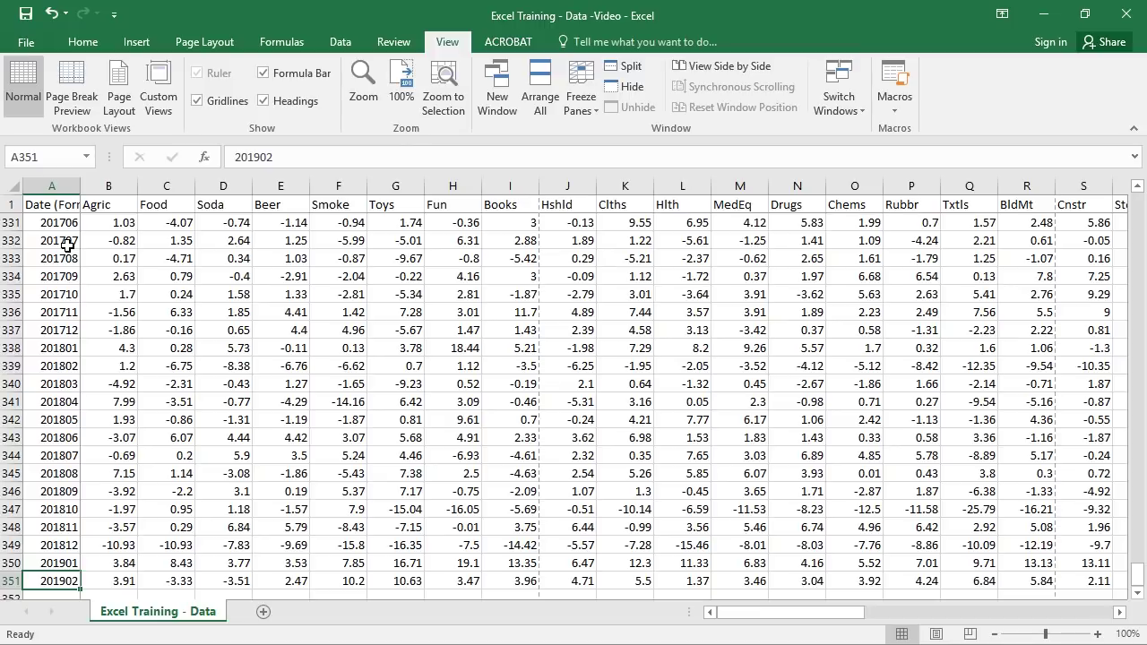
pyautogui.press('Down')
pyautogui.press('Down')
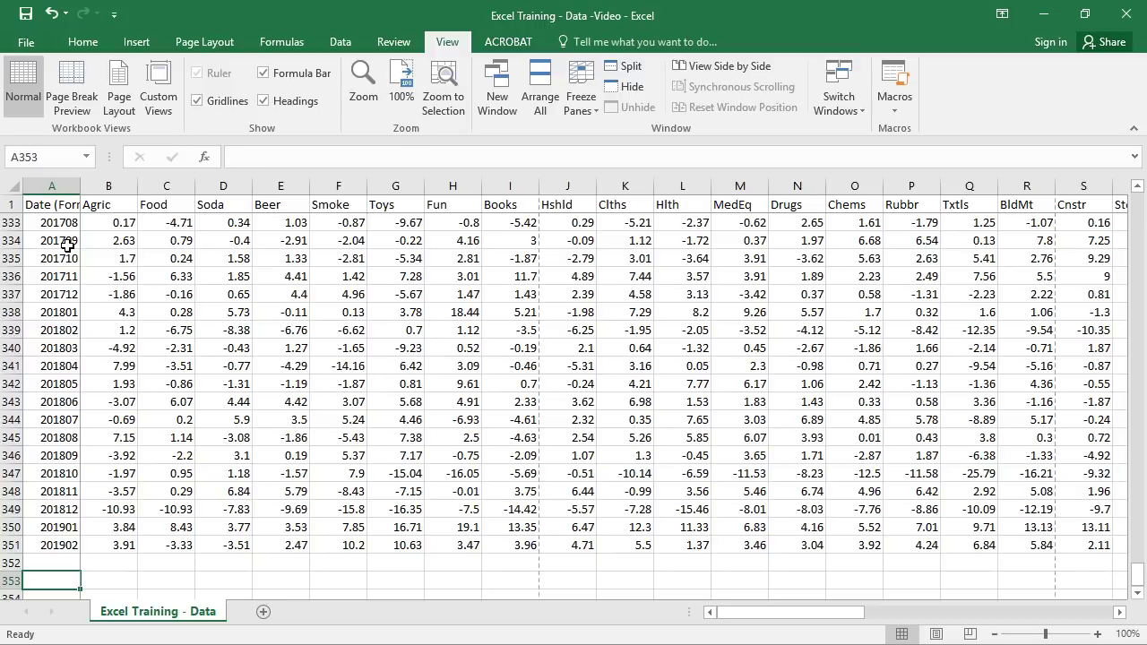
pyautogui.write('Average')
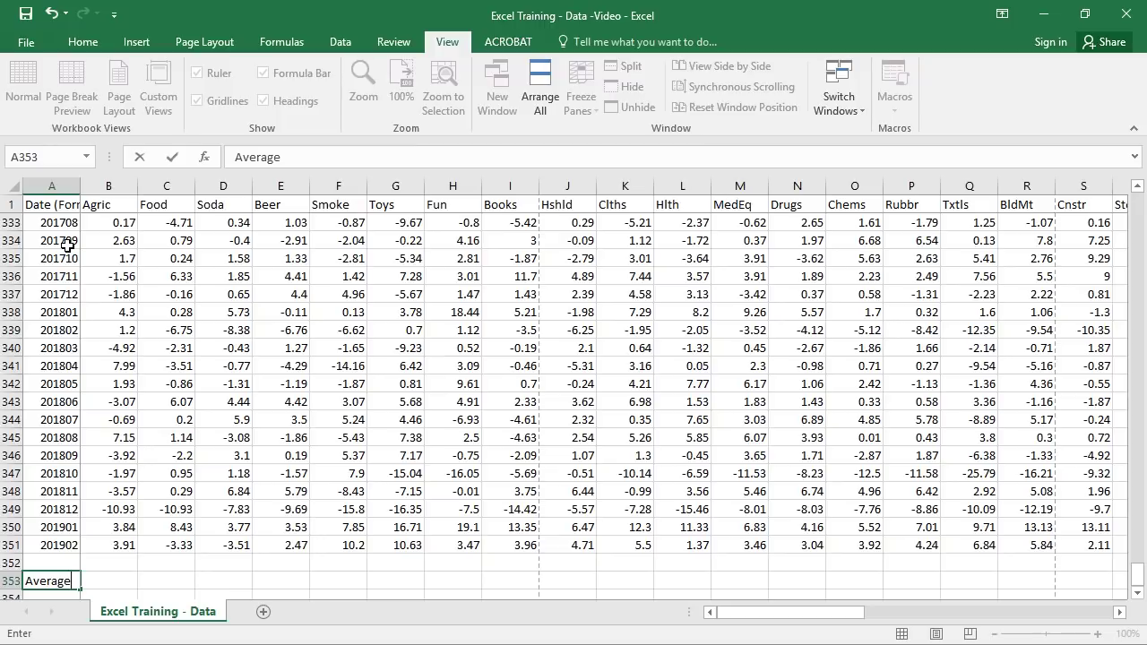
pyautogui.press('Tab')
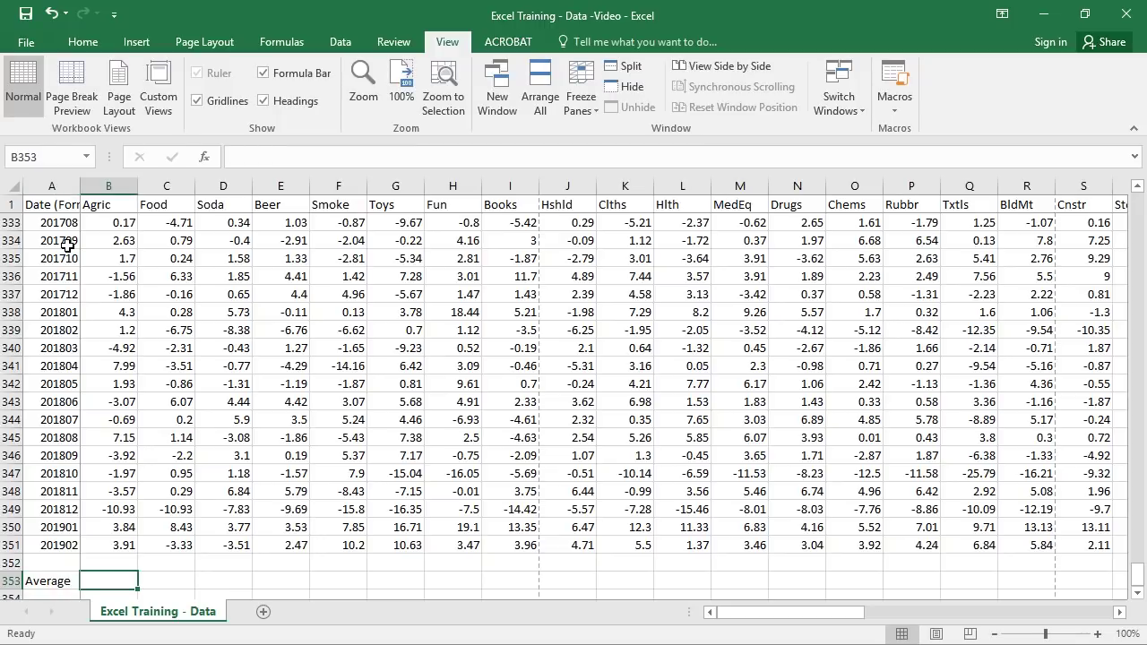
# - Enter the formula =AVERAGE(B$2:B$351) in B353, locking only the row references of the Agric data
pyautogui.write('=average')
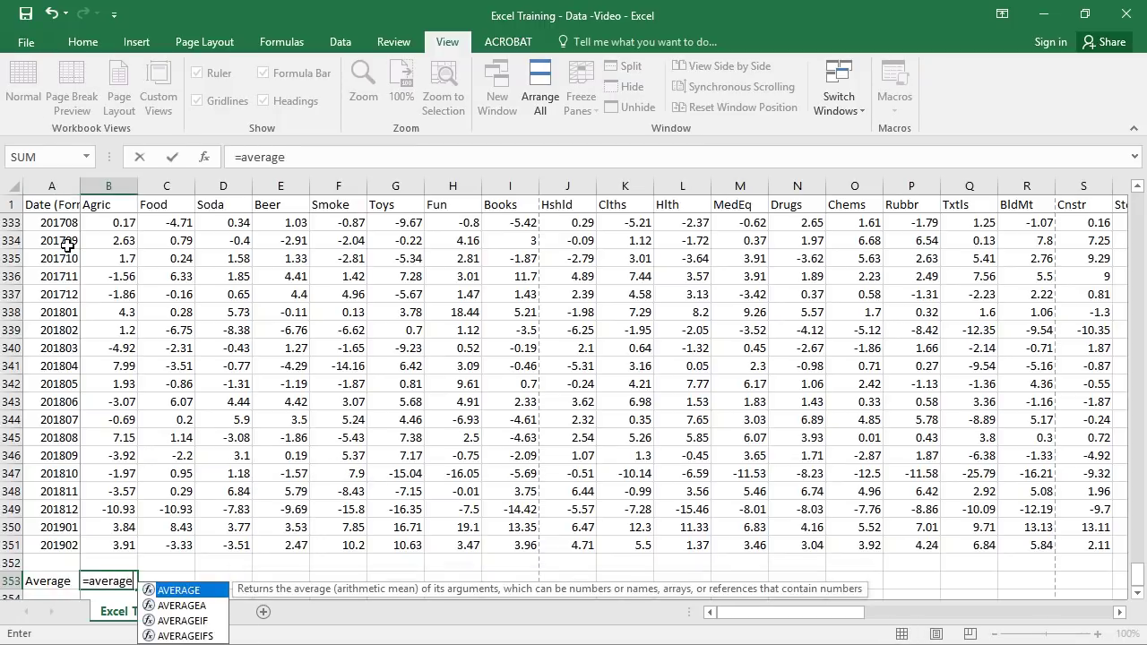
pyautogui.write('(')
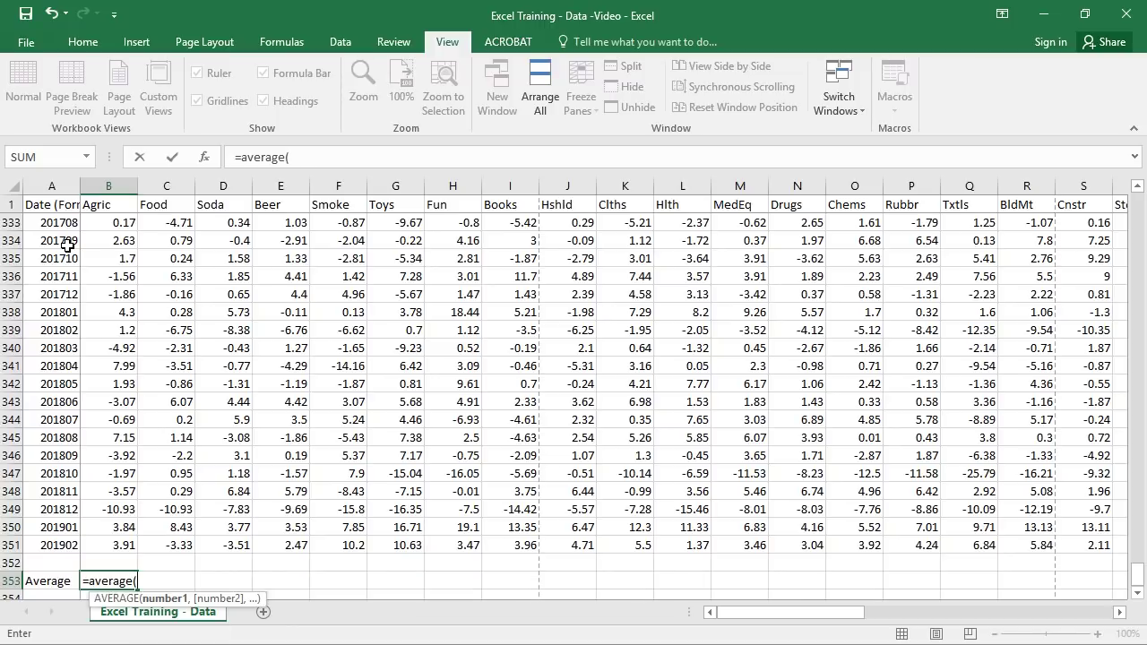
pyautogui.press('Up')
pyautogui.press('Up')
pyautogui.hotkey('ctrl', 'shift', 'Up')
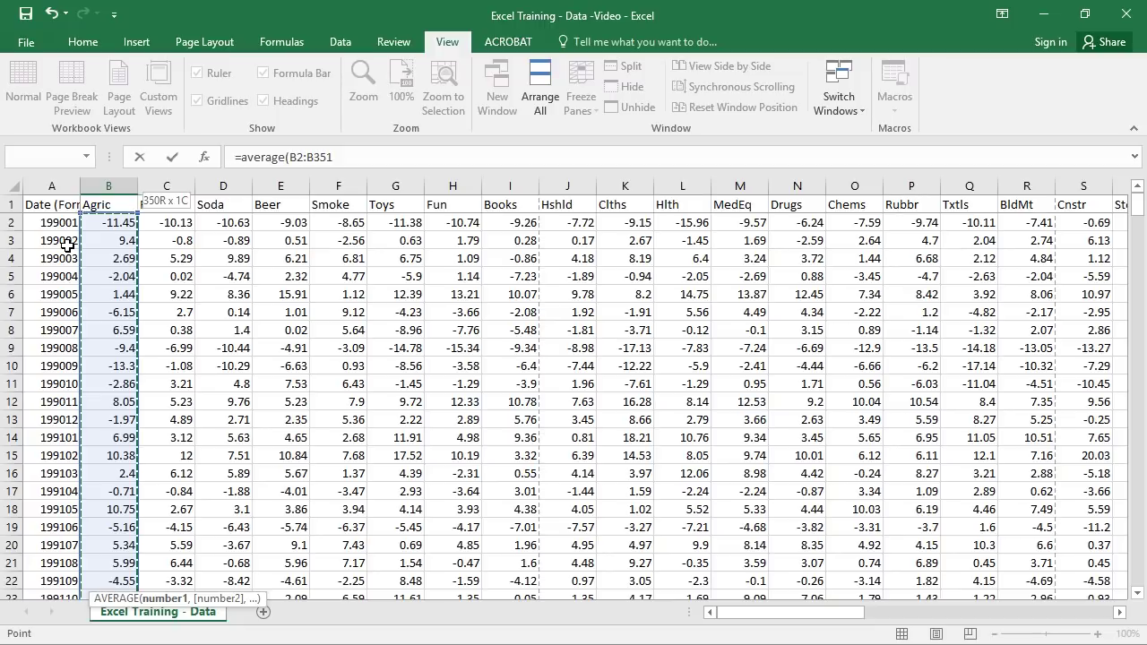
pyautogui.press('F4')
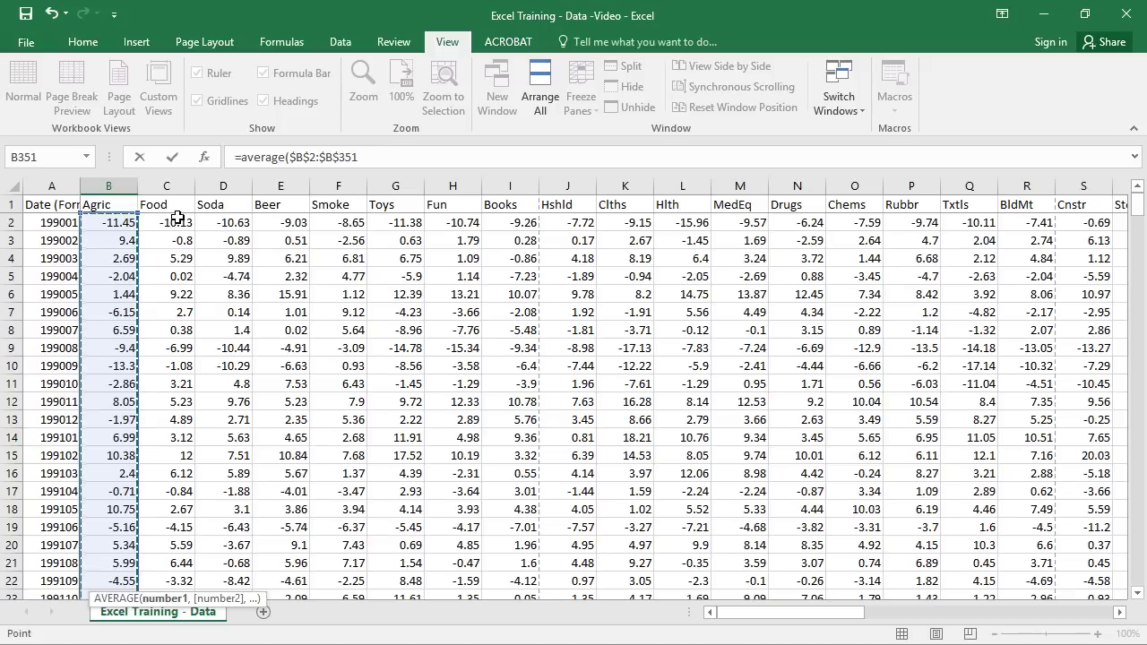
pyautogui.press('F4')
pyautogui.press('Return')
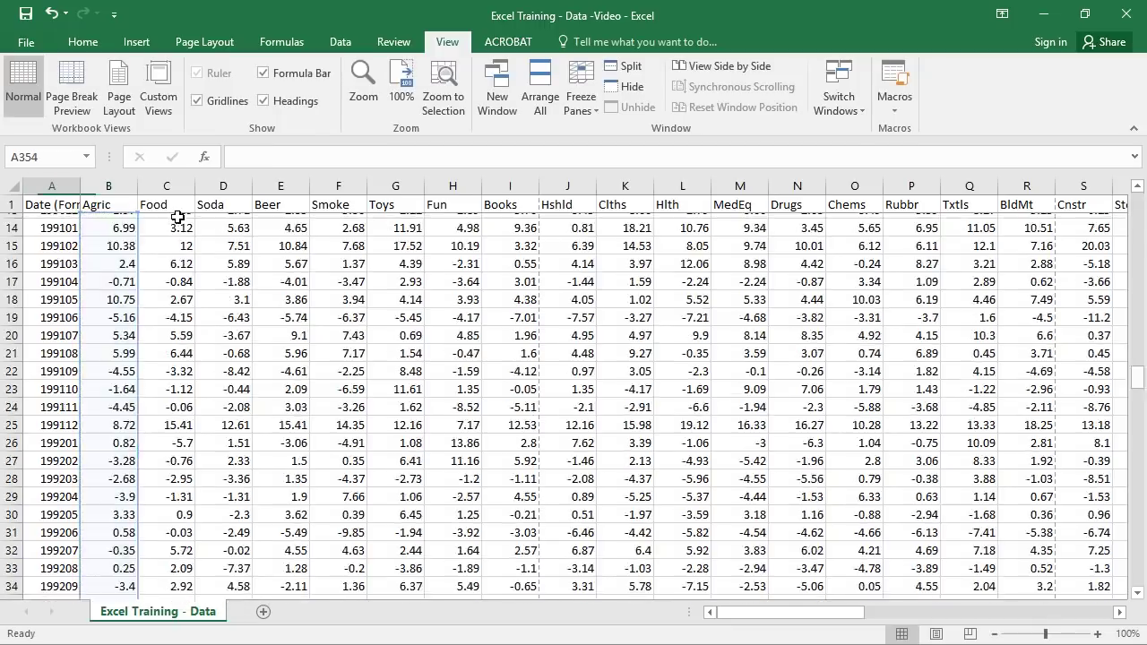
pyautogui.press('Up')
pyautogui.press('Right')
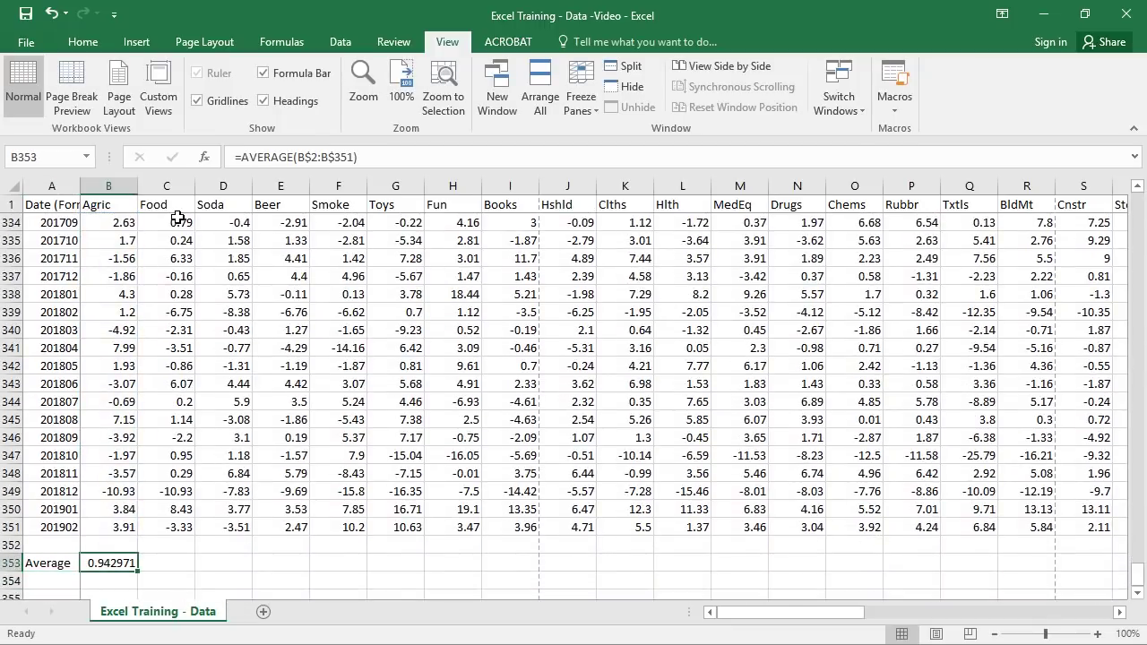
pyautogui.press('Left')
pyautogui.press('Right')
pyautogui.press('Up')
pyautogui.press('Up')
pyautogui.hotkey('ctrl', 'Right')
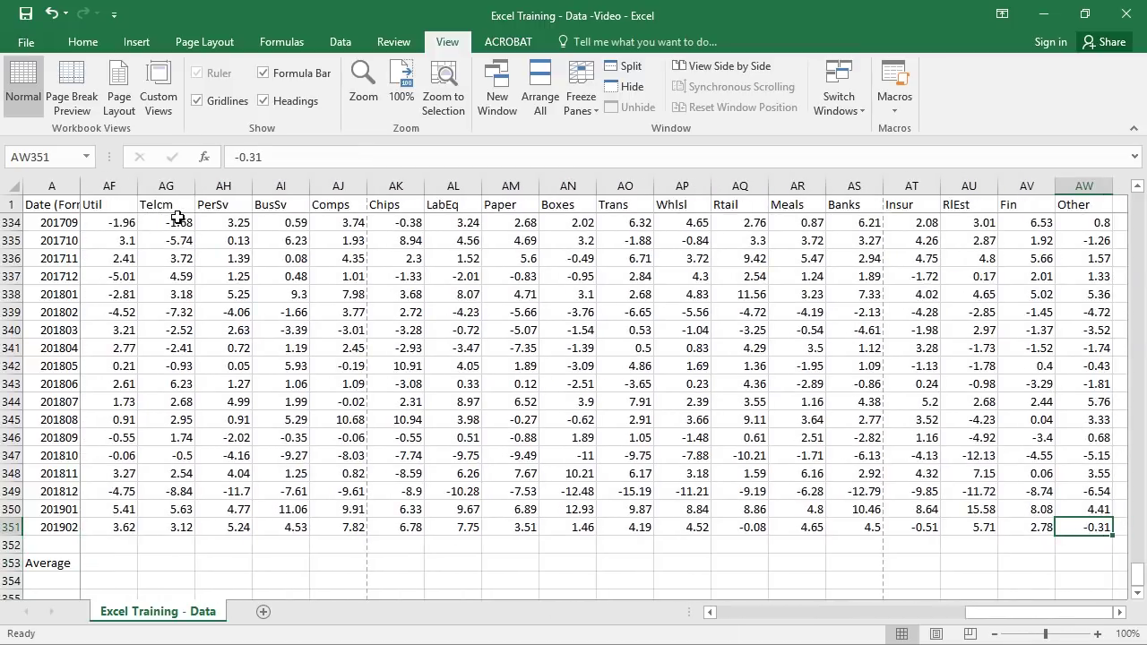
pyautogui.press('Down')
pyautogui.press('Down')
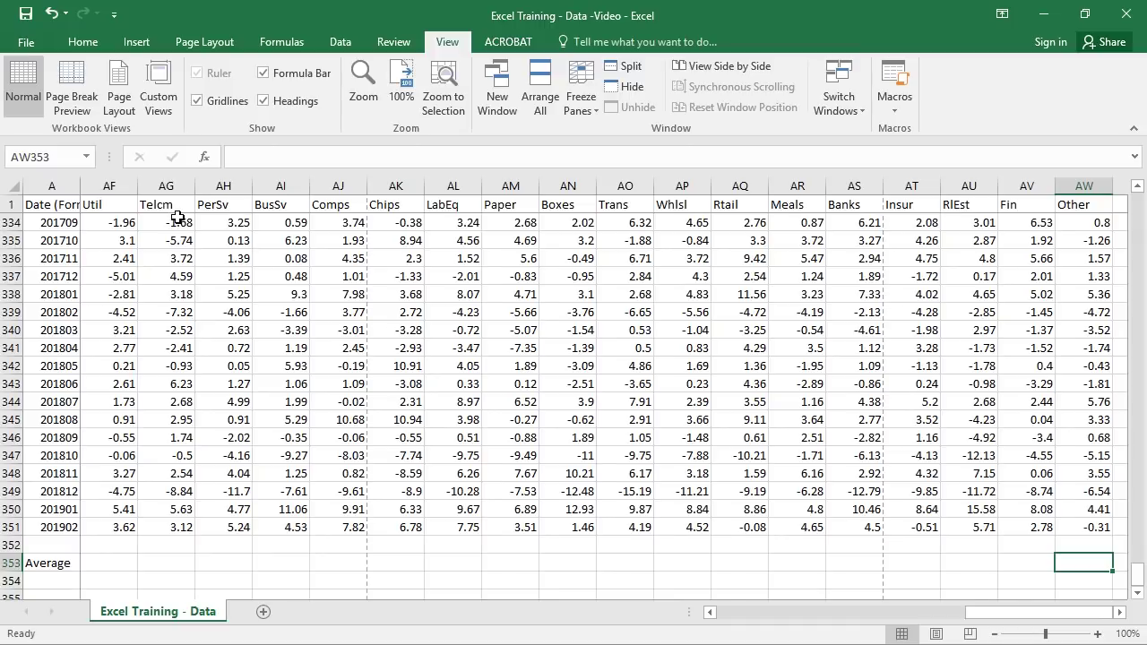
pyautogui.hotkey('ctrl', 'shift', 'Left')
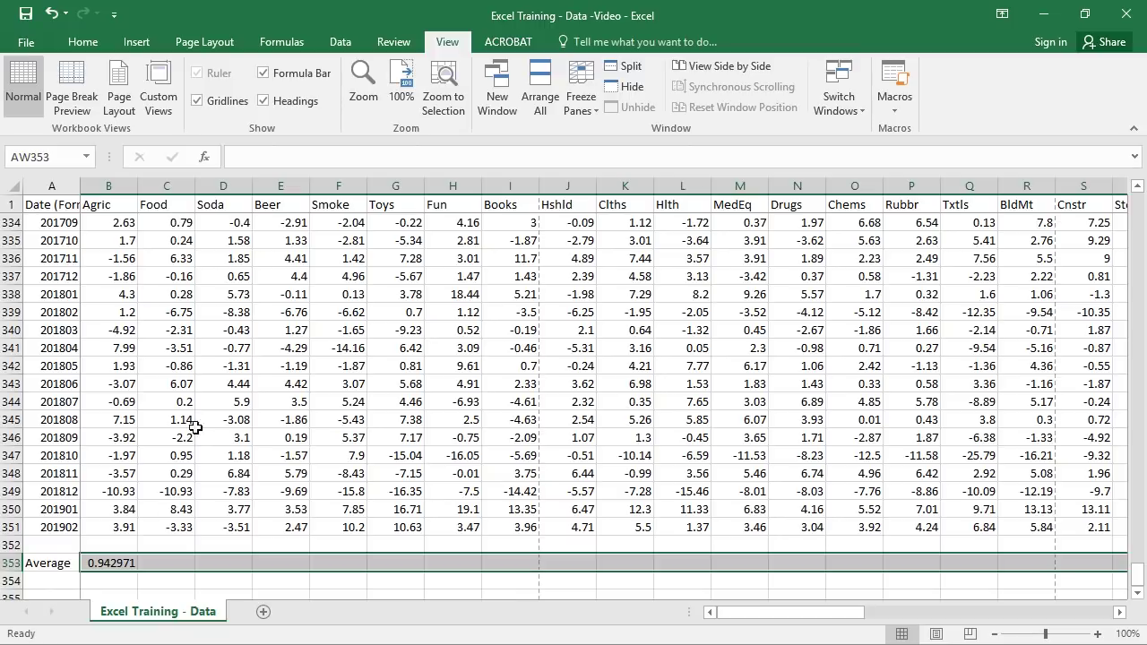
# - Fill the average formula from B353 across to F353 and select the copied formula in F353
pyautogui.click(130, 566)
pyautogui.moveTo(138, 571); pyautogui.dragTo(363, 563)
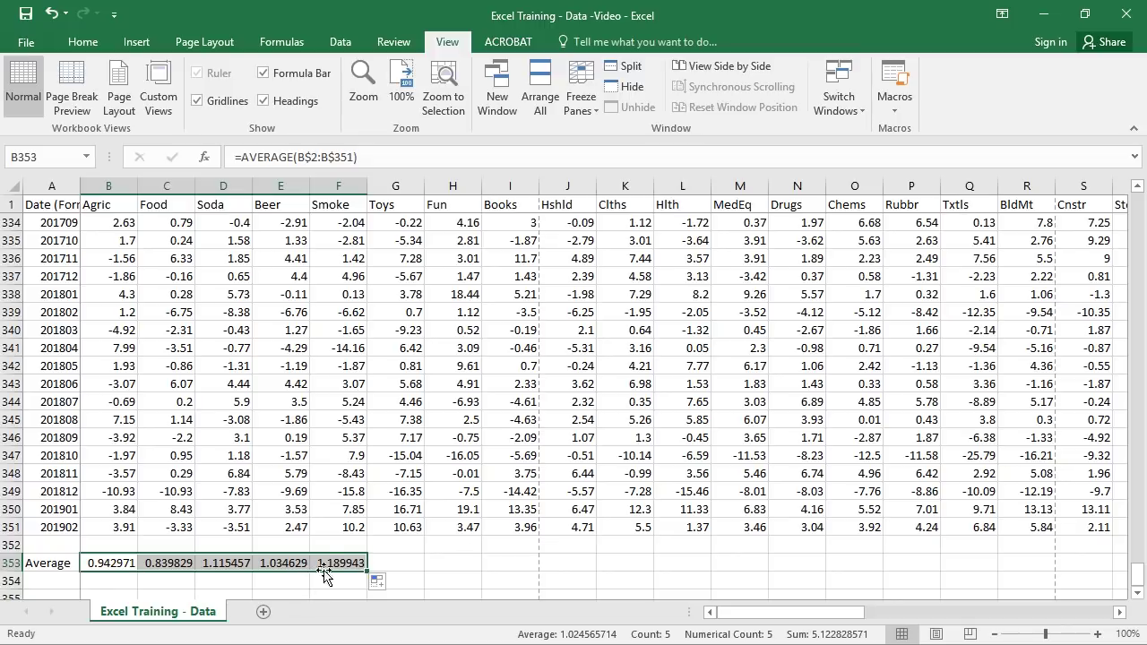
pyautogui.click(352, 565)
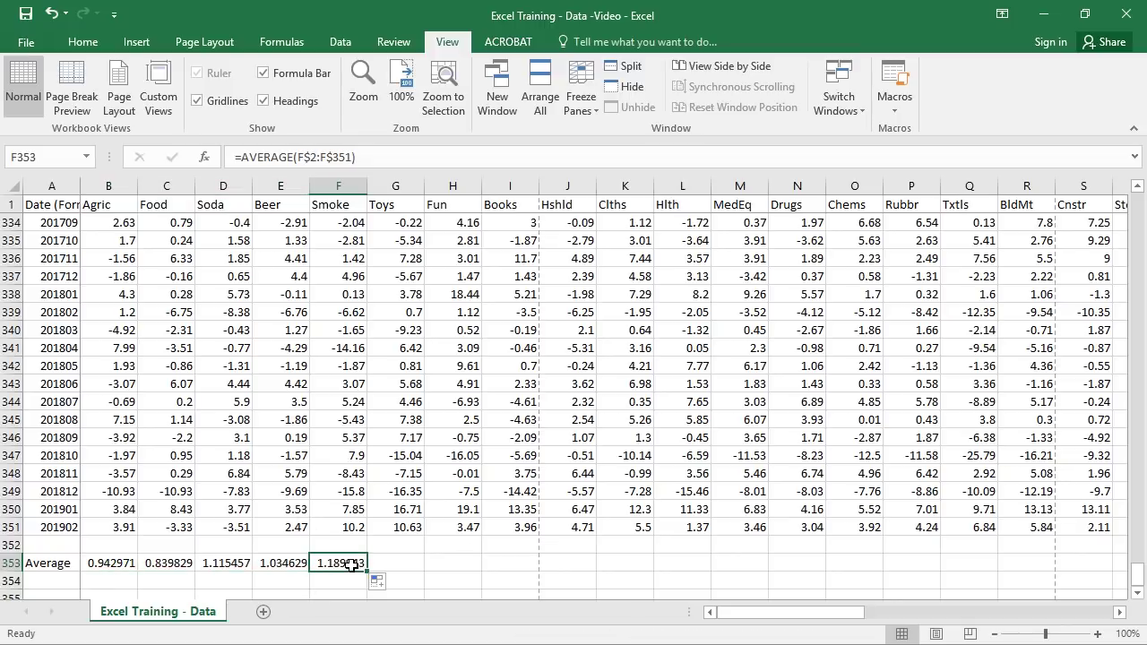
# - Fill the average formula from F353 across the Average row to the last data column, AW353
pyautogui.click(395, 158)
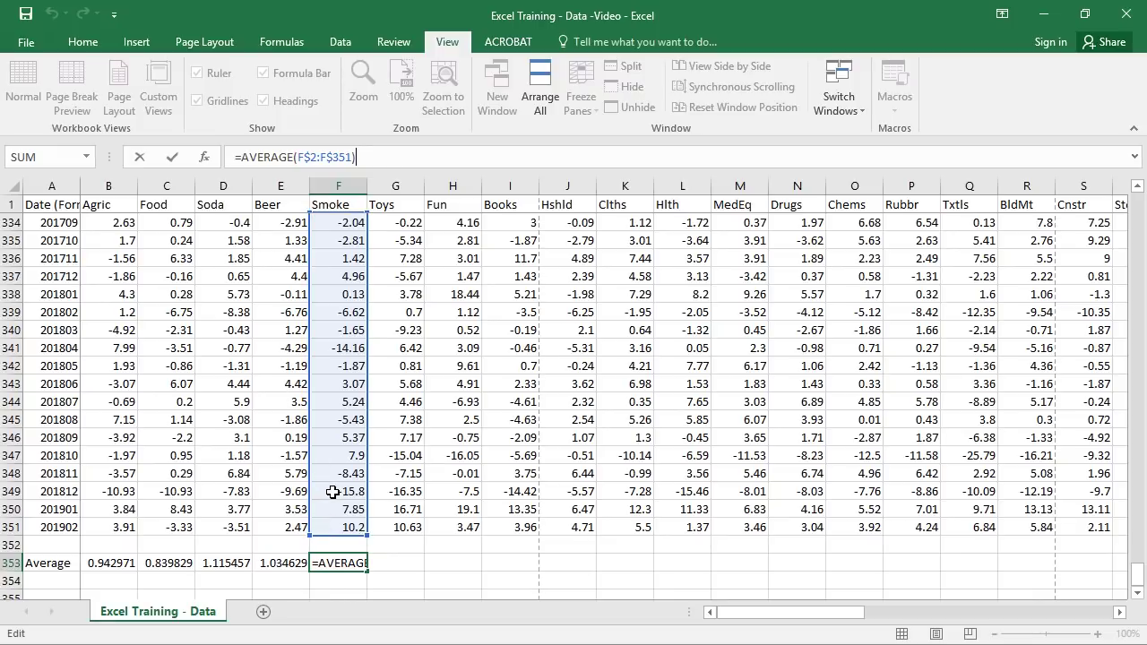
pyautogui.hotkey('ctrl', 'Return')
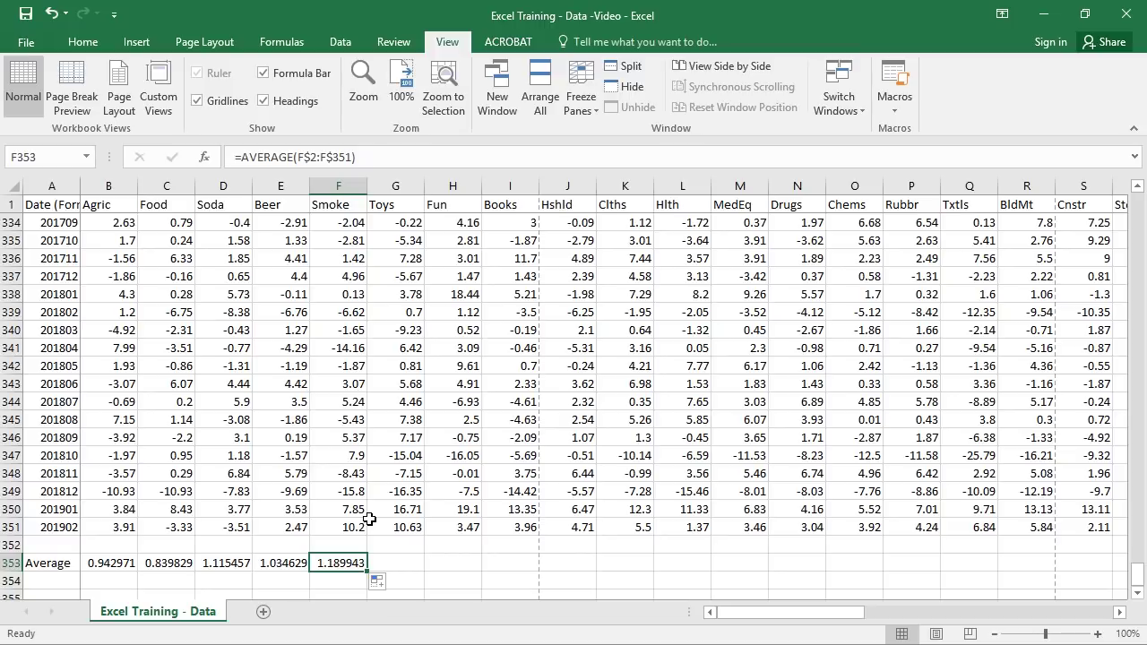
pyautogui.press('Up')
pyautogui.press('Up')
pyautogui.hotkey('ctrl', 'Right')
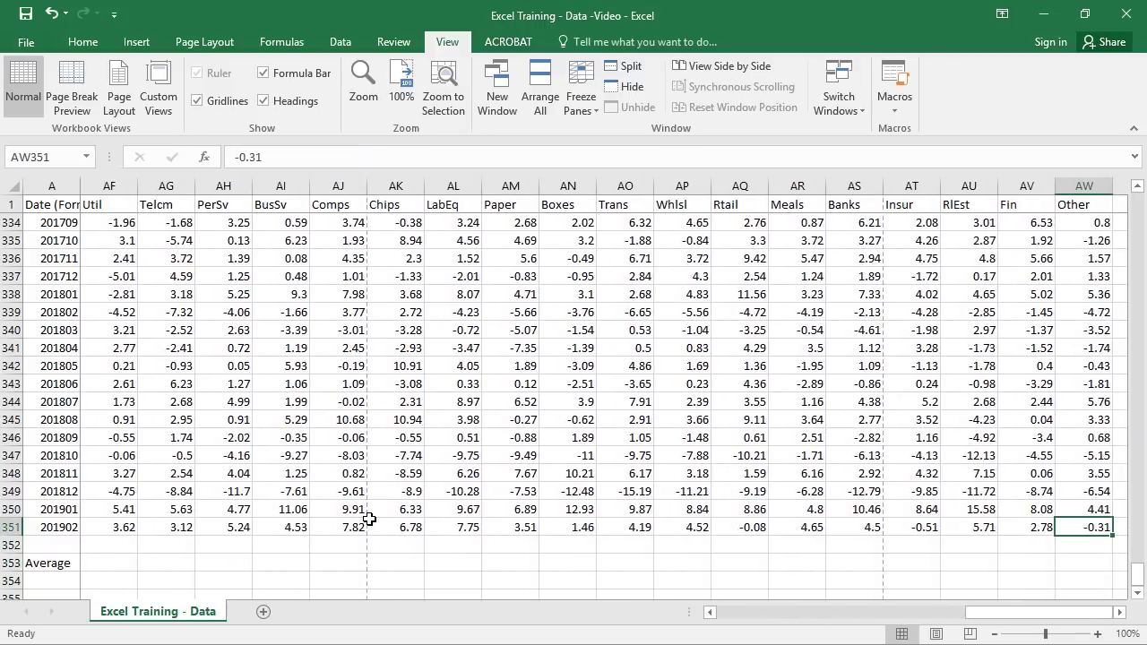
pyautogui.press('Down')
pyautogui.press('Down')
pyautogui.hotkey('ctrl', 'shift', 'Left')
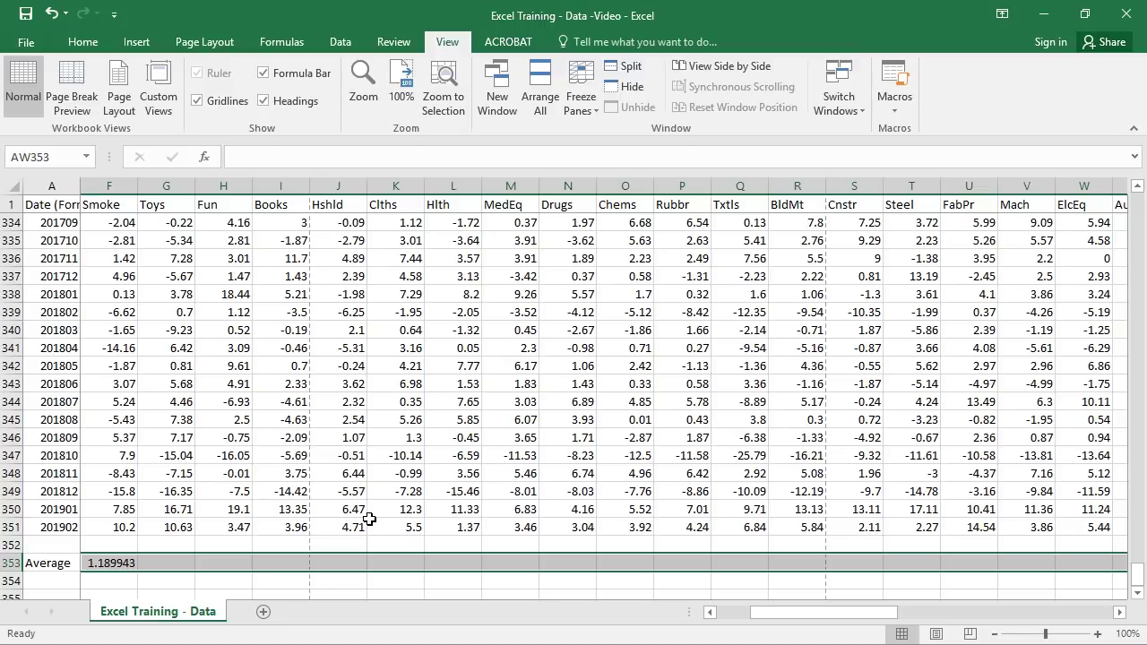
pyautogui.hotkey('ctrl', 'r')
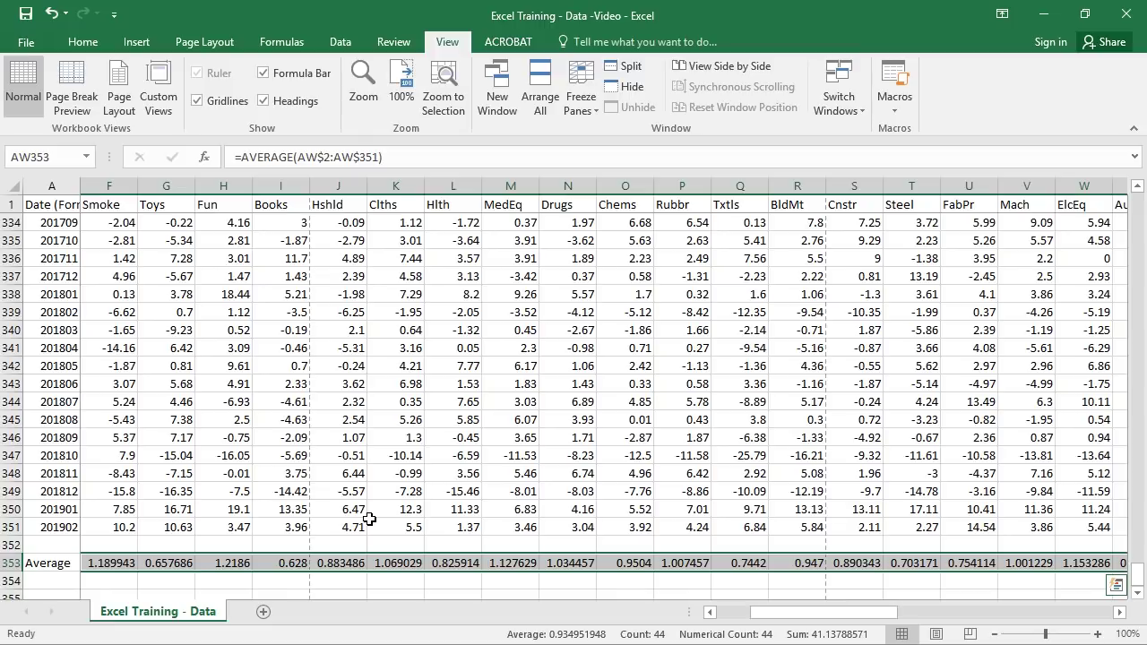
pyautogui.hotkey('ctrl', 'Right')
pyautogui.hotkey('ctrl', 'Left')
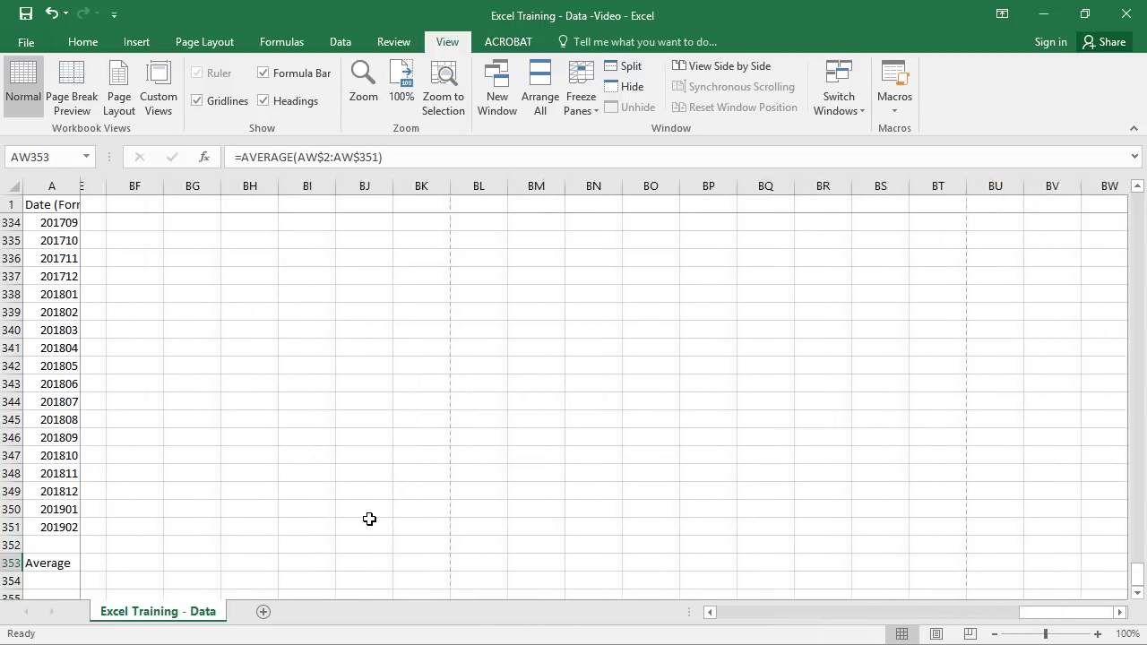
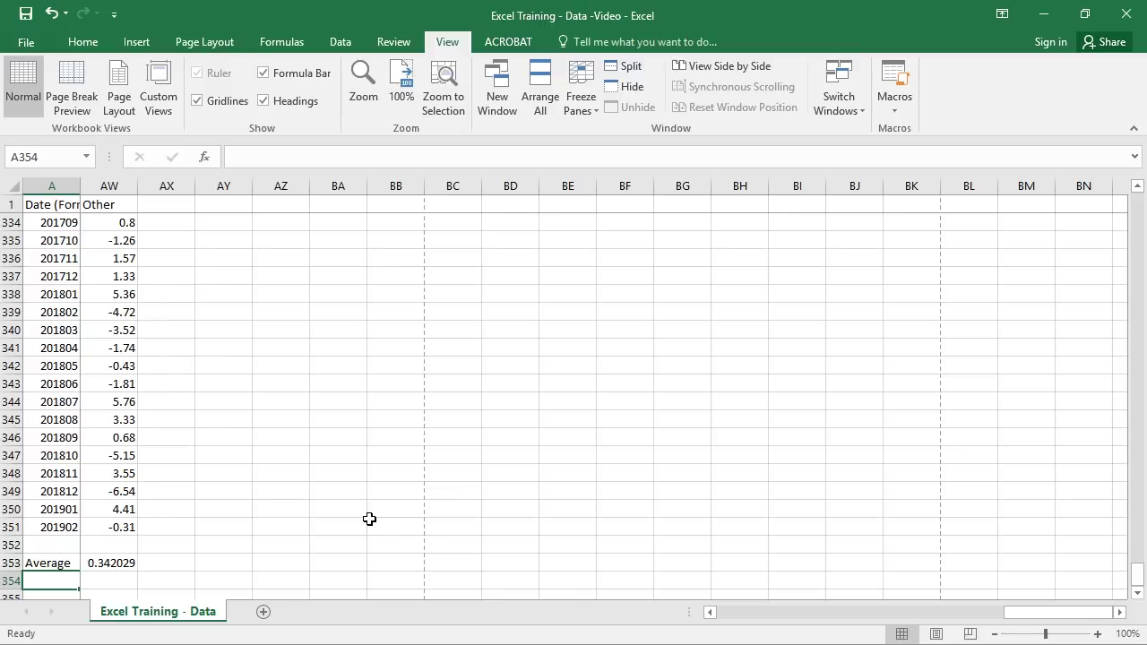
# - Label the two cells below Average in column A as Median in A354 and Standard Deviation in A355
pyautogui.hotkey('ctrl', 'Home')
pyautogui.hotkey('ctrl', 'Down')
pyautogui.press('Down')
pyautogui.scroll(-4, 369, 518)
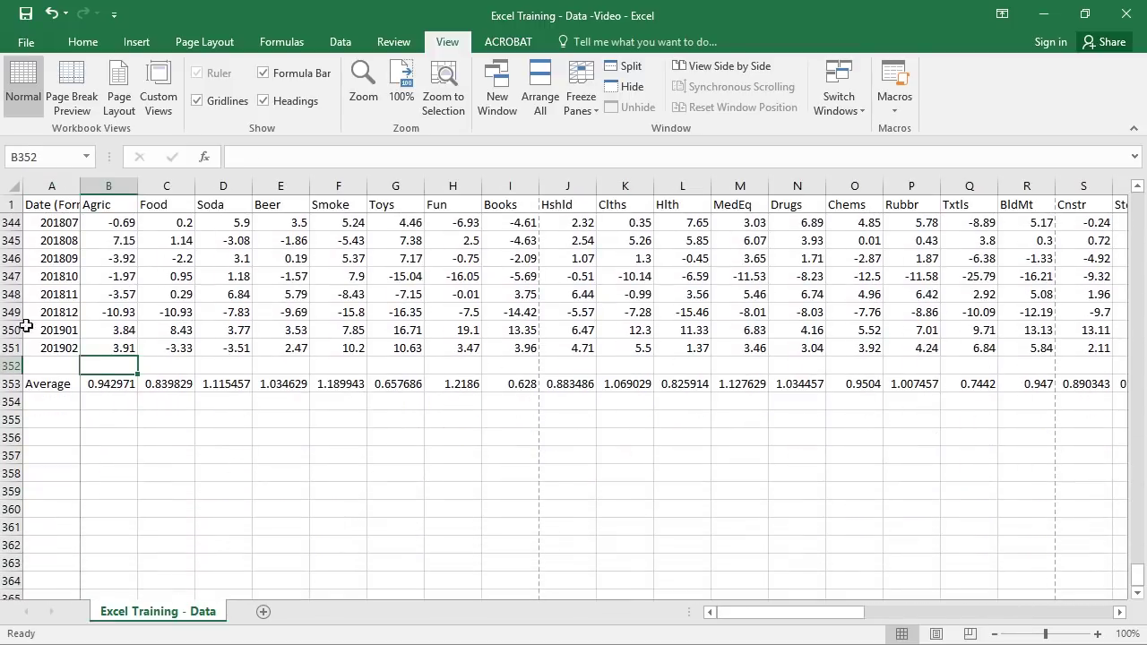
pyautogui.click(37, 406)
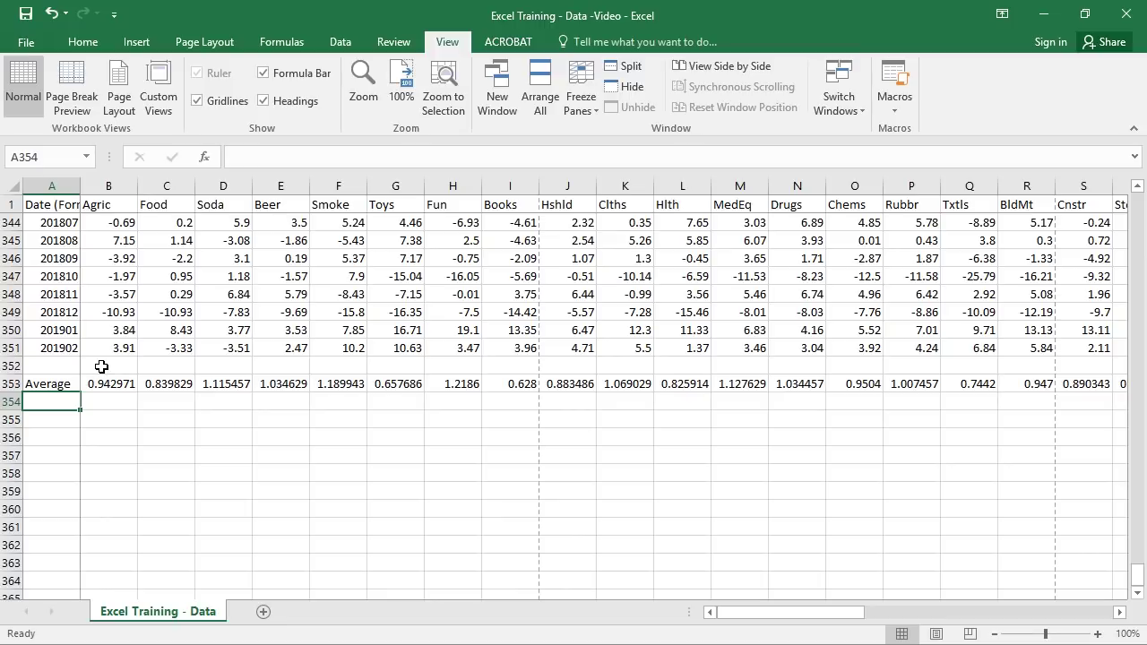
pyautogui.write('Median')
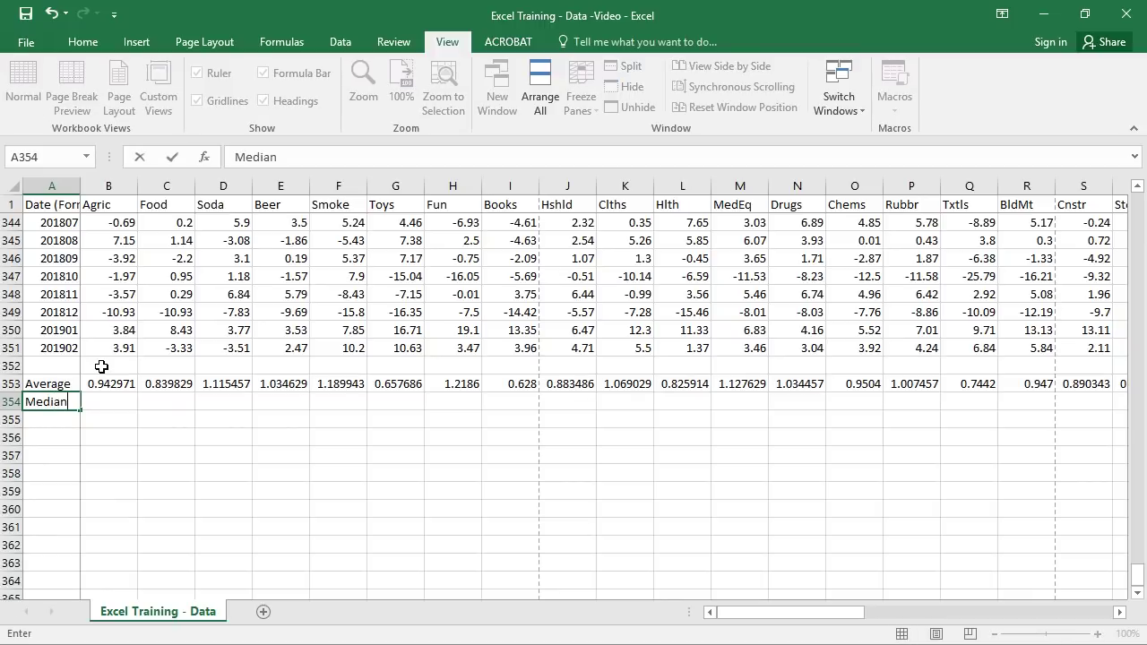
pyautogui.press('Return')
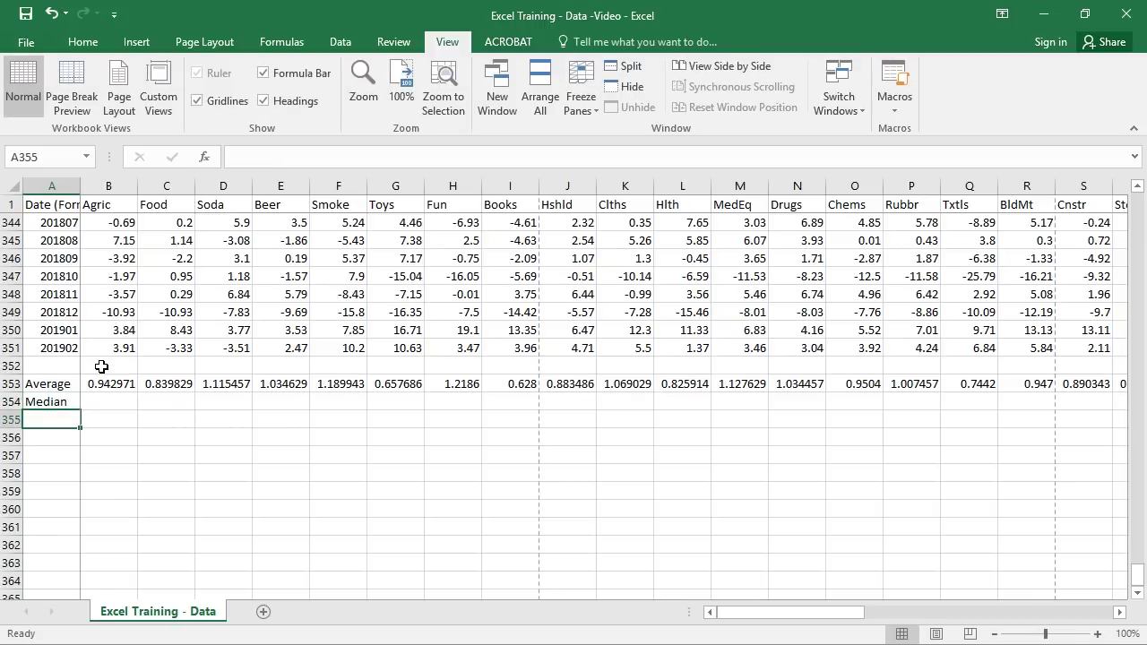
pyautogui.write('Stand')
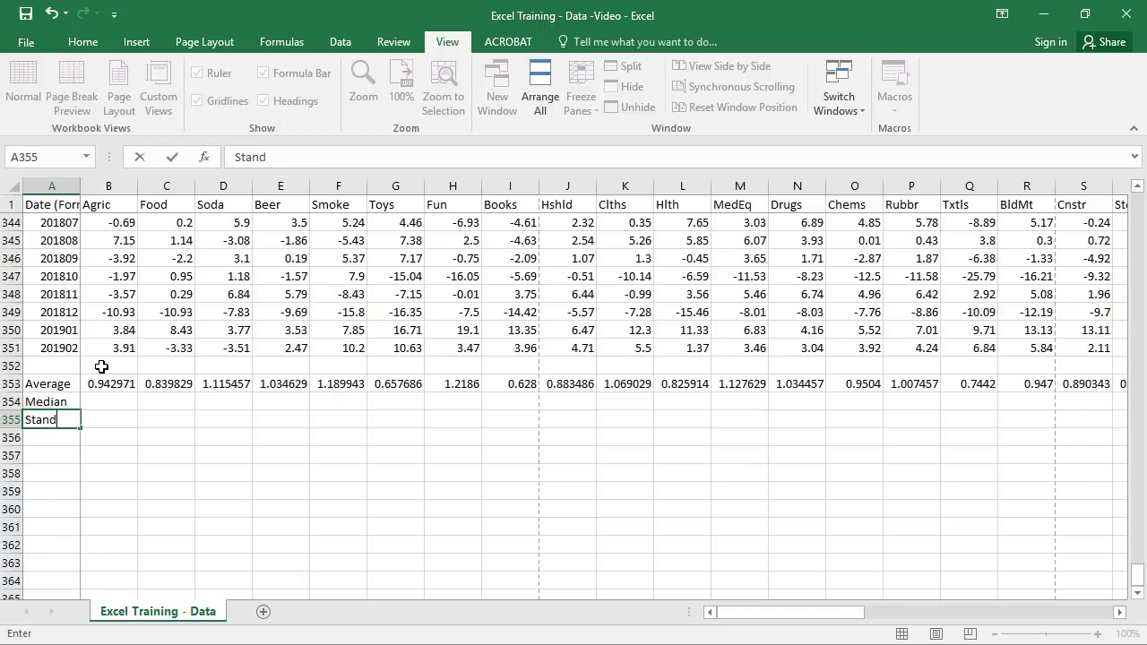
pyautogui.write('ard Deviation')
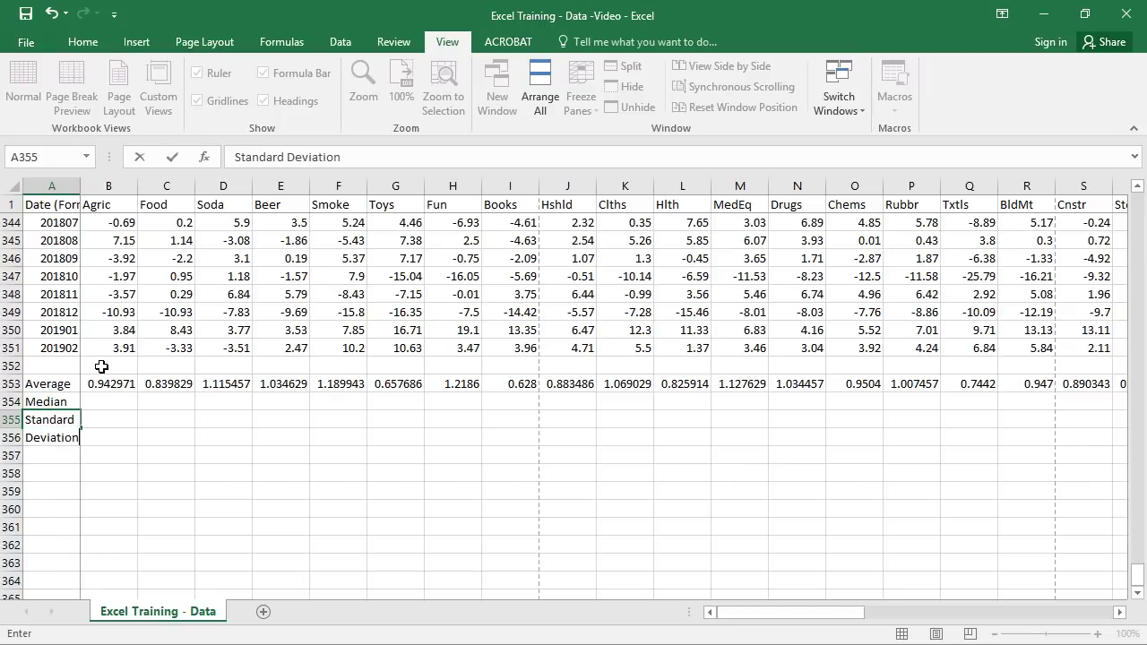
pyautogui.press('Return')
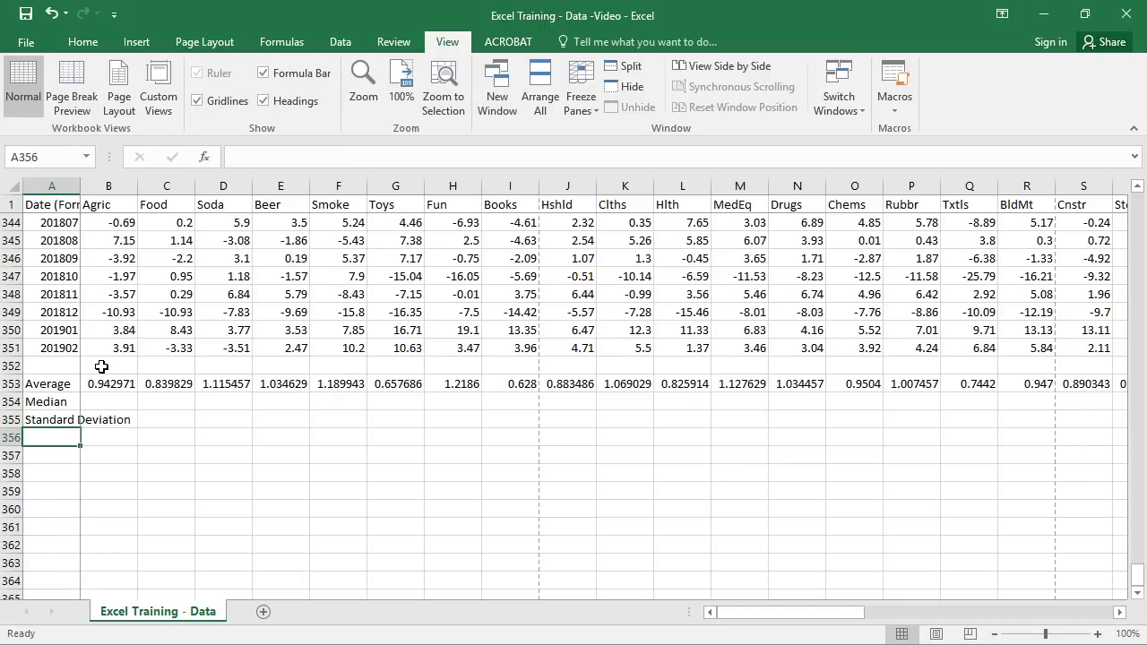
# - Add the labels Max in A356 and Min in A357 below Standard Deviation
pyautogui.write('Max')
pyautogui.press('Return')
pyautogui.write('Min')
pyautogui.press('Tab')
# - Enter the formula =MEDIAN(B$2:B$351) in B354 for the Agric data, locking only the row references
pyautogui.press('Up')
pyautogui.press('Up')
pyautogui.press('Up')
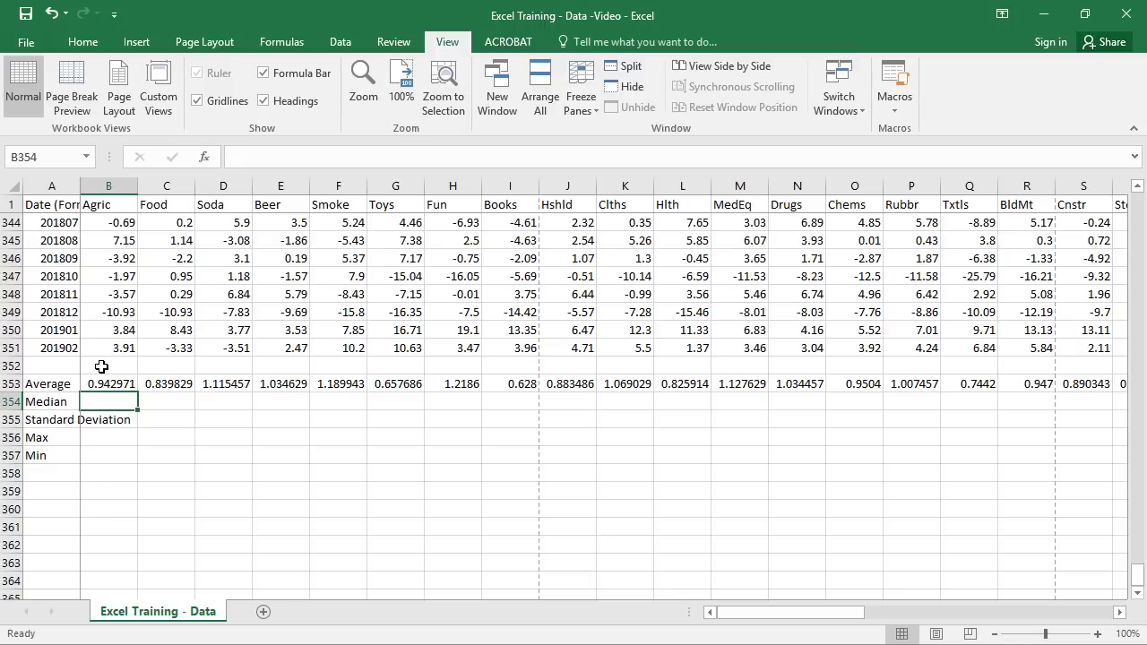
pyautogui.write('=')
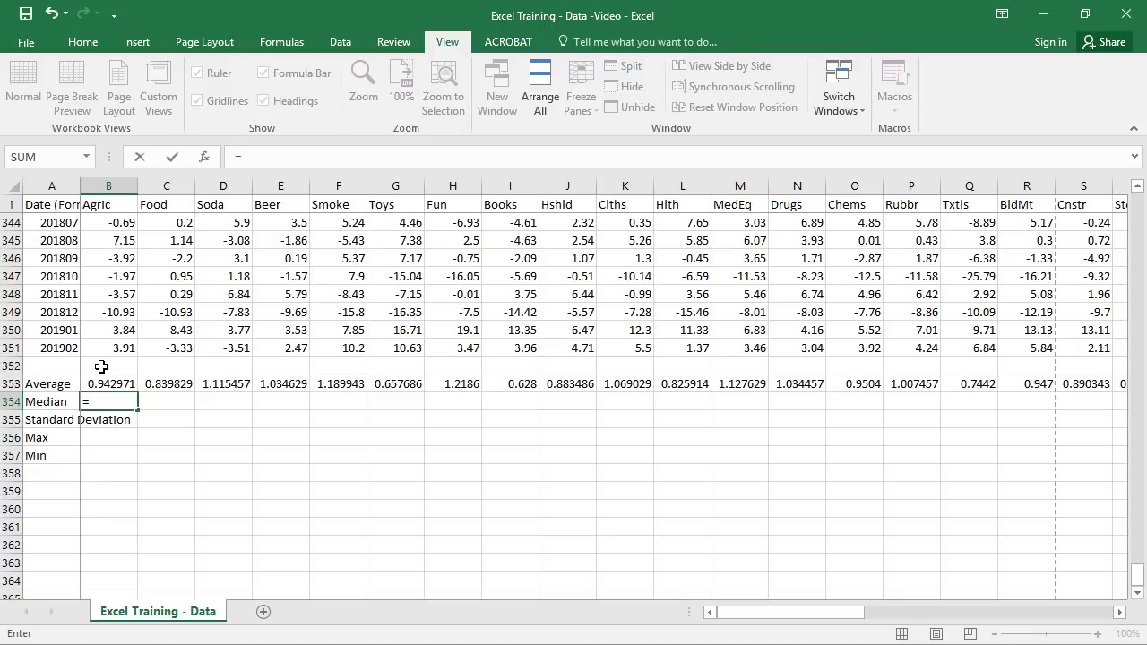
pyautogui.write('media')
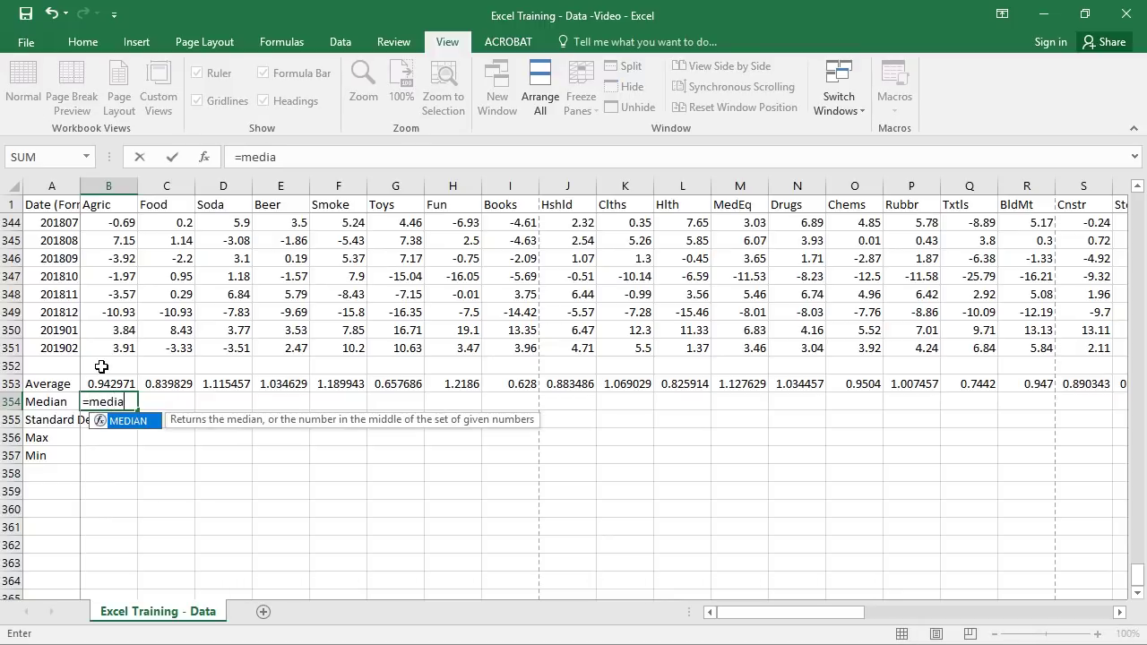
pyautogui.press('Tab')
pyautogui.press('Up')
pyautogui.press('Up')
pyautogui.press('Up')
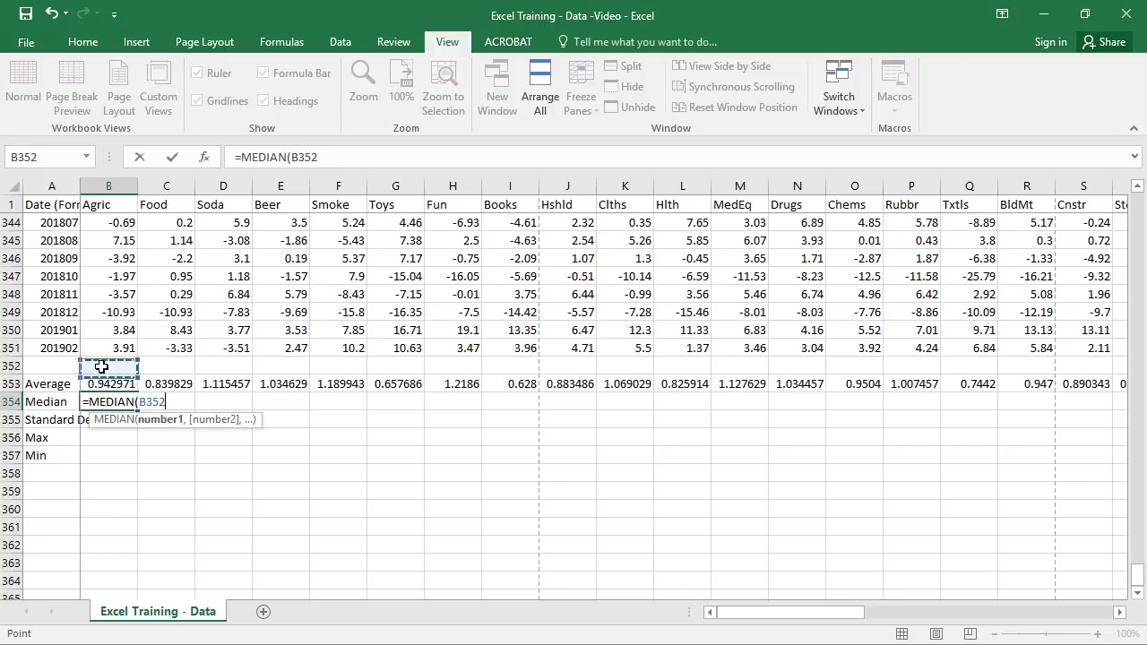
pyautogui.hotkey('ctrl', 'shift', 'Up')
pyautogui.hotkey('shift', 'Down')
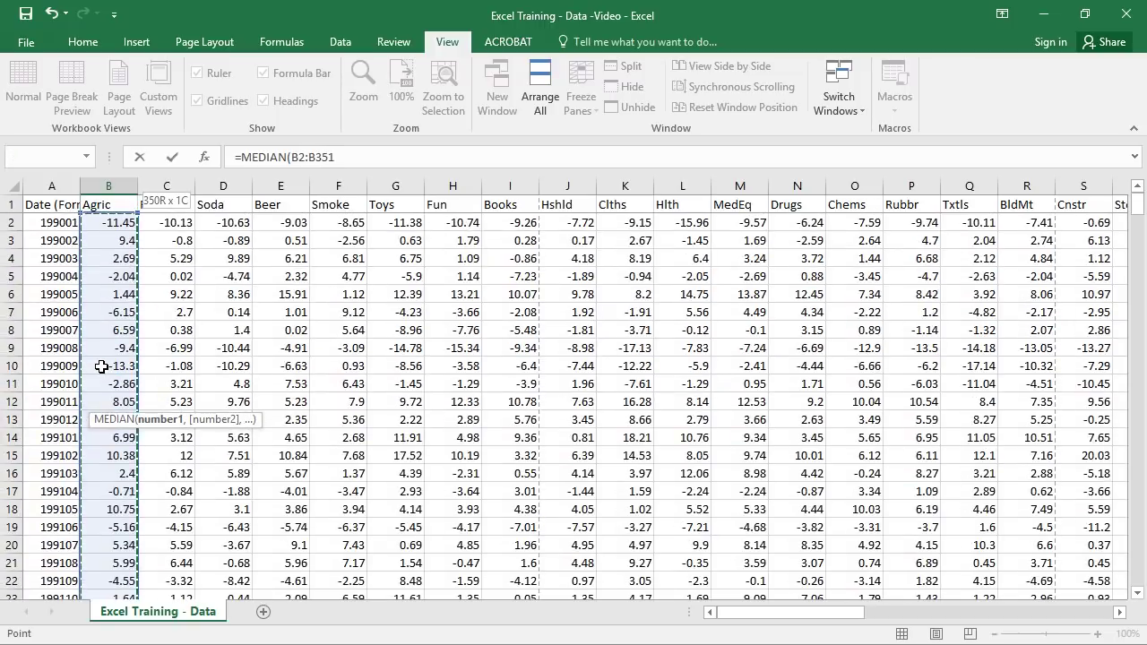
pyautogui.press('F4')
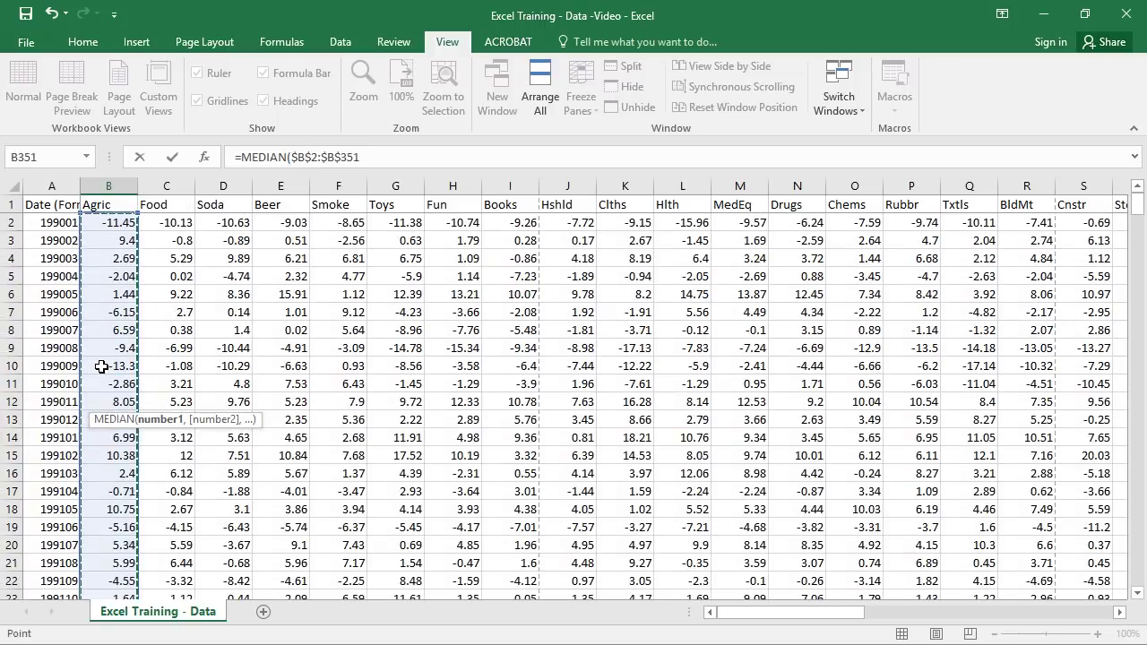
pyautogui.press('F4')
pyautogui.press('Return')
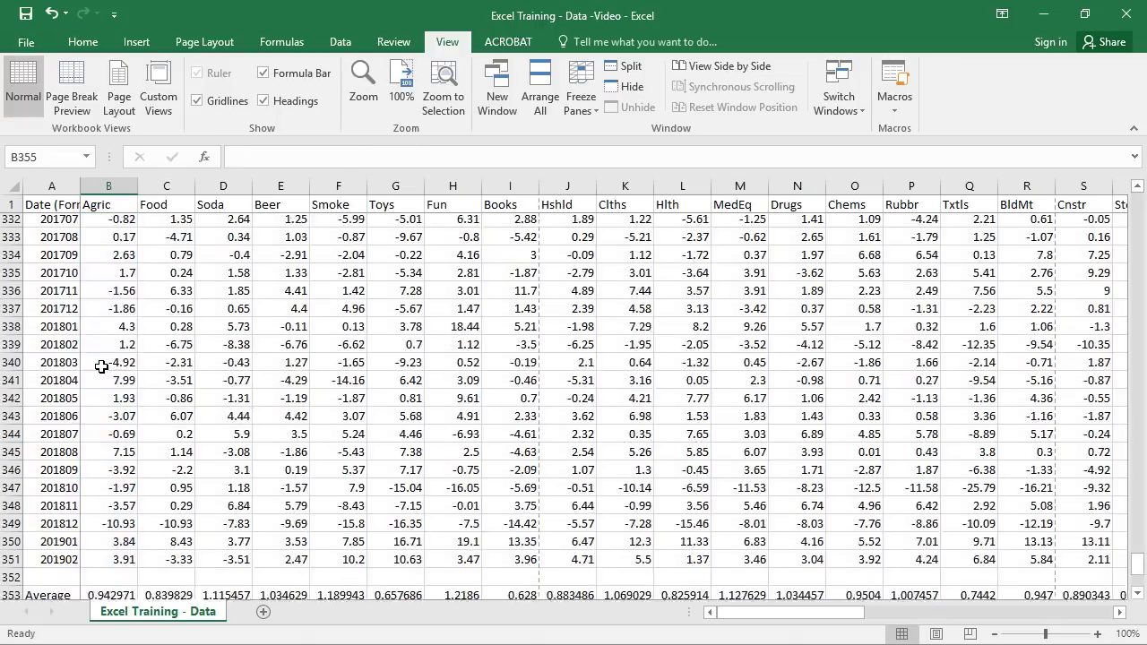
pyautogui.press('Up')
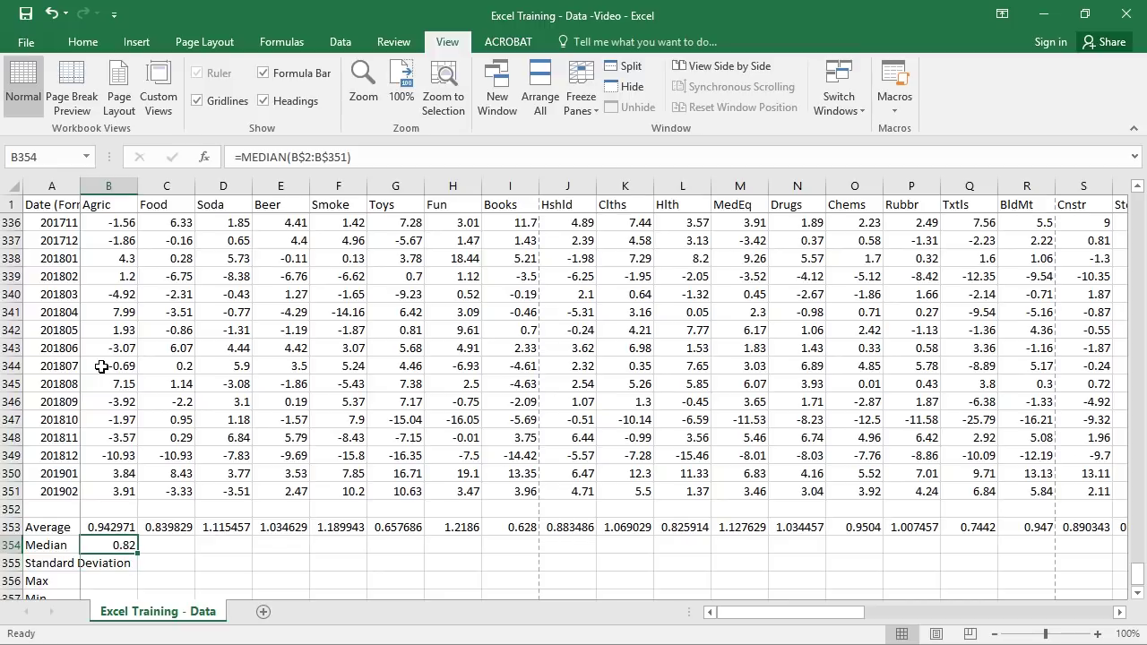
# - Enter the sample standard deviation formula =STDEV.S(B$2:B$351) in B355 for the Agric data
pyautogui.press('Down')
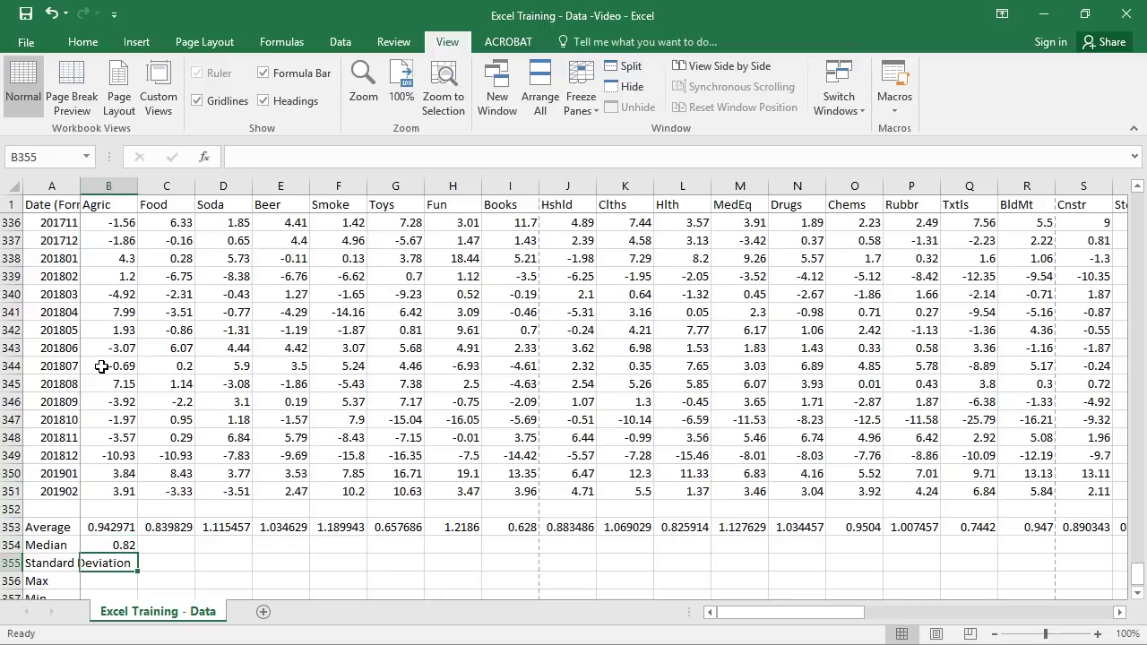
pyautogui.write('=sta')
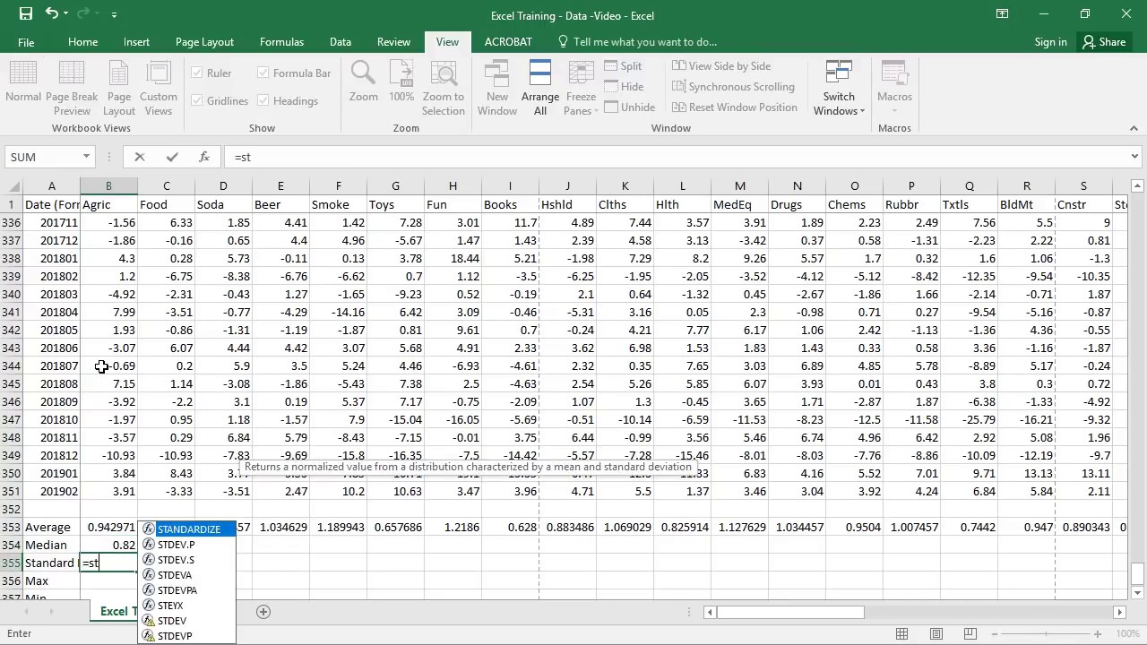
pyautogui.press('BackSpace')
pyautogui.press('Down')
pyautogui.press('Down')
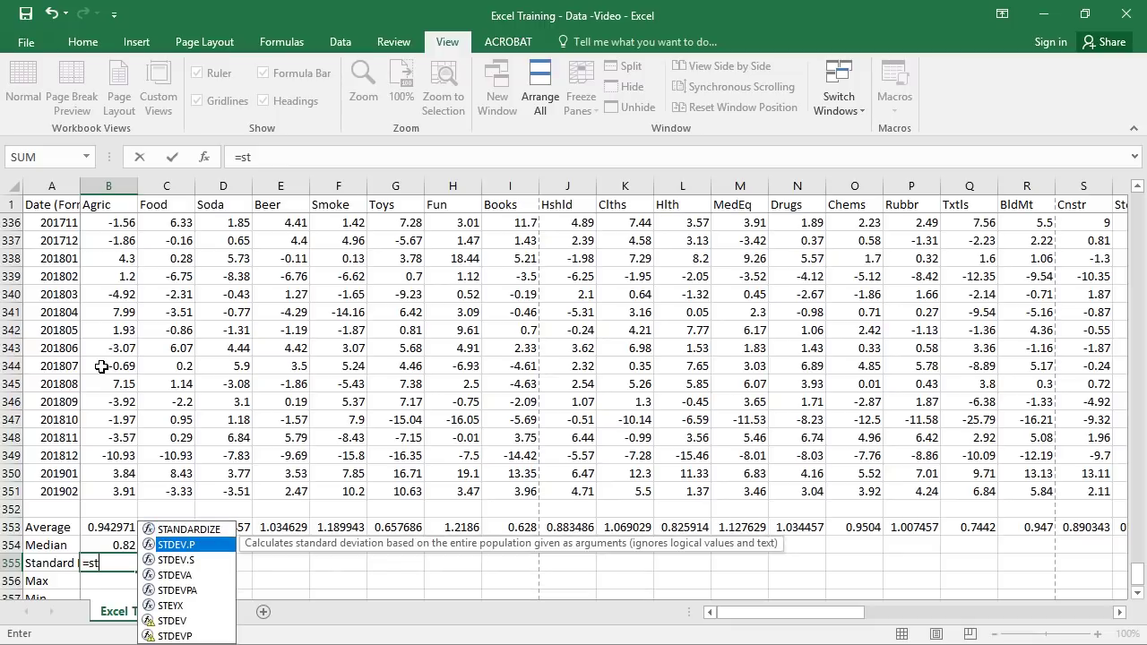
pyautogui.press('Tab')
pyautogui.press('Up')
pyautogui.press('Up')
pyautogui.press('Up')
pyautogui.press('Up')
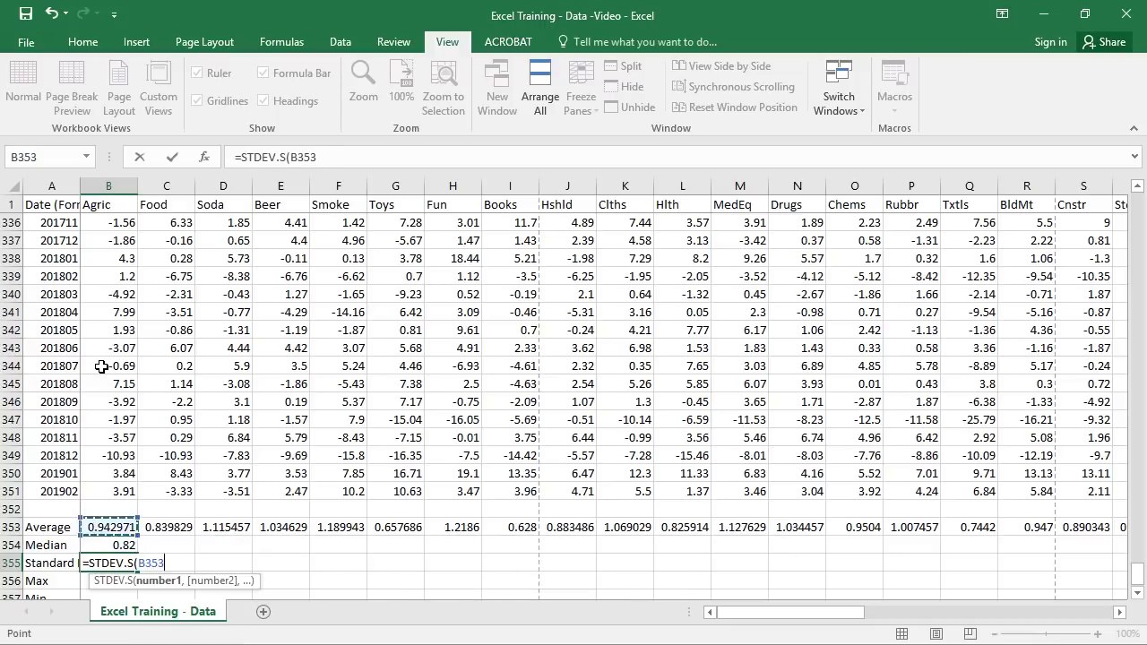
pyautogui.hotkey('ctrl', 'shift', 'Up')
pyautogui.hotkey('shift', 'Down')
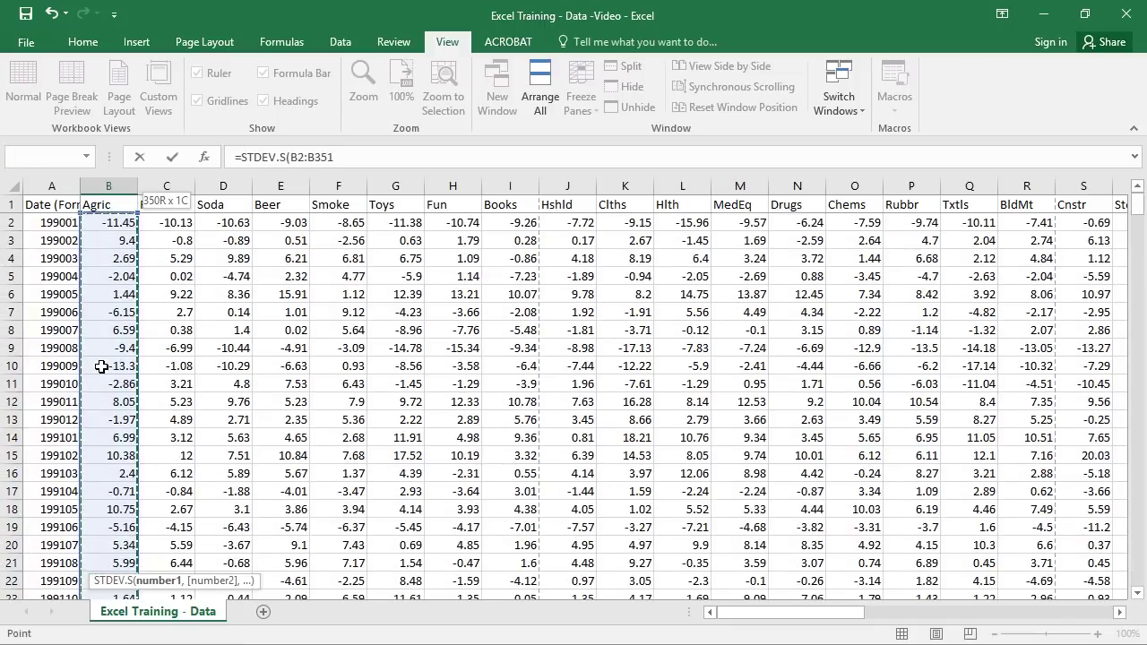
pyautogui.press('F4')
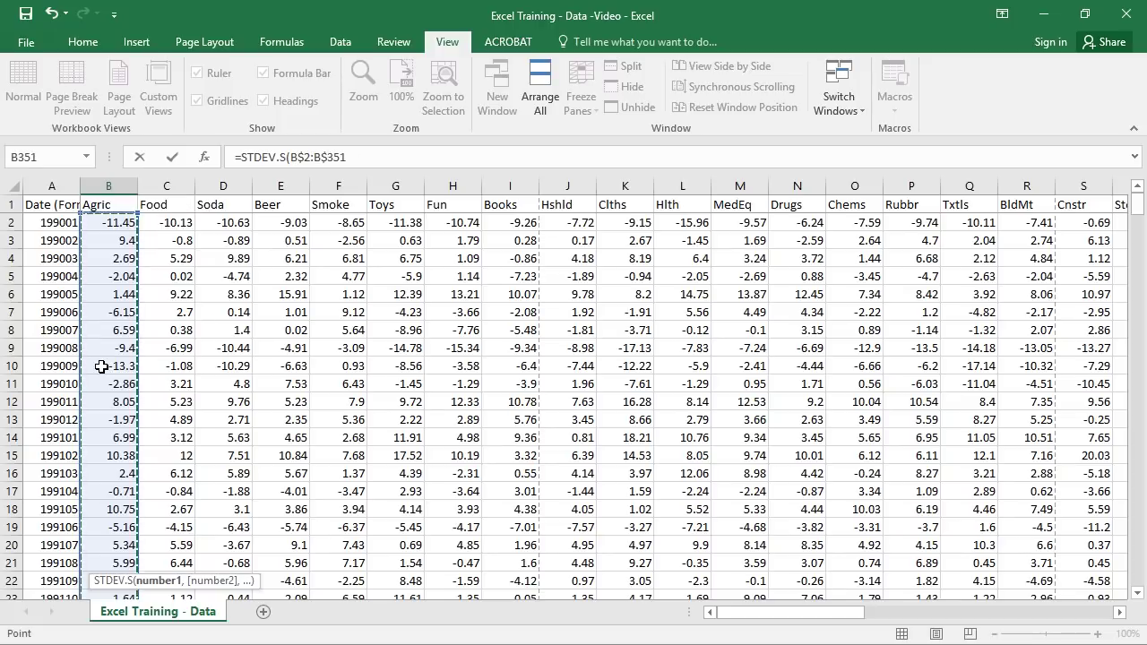
pyautogui.press('Return')
# - Enter the formula =MAX(B$2:B$351) in B356 for the Agric data, with only the rows locked
pyautogui.write('=max(')
pyautogui.press('Up')
pyautogui.press('Up')
pyautogui.press('Up')
pyautogui.press('Up')
pyautogui.press('Up')
pyautogui.hotkey('ctrl', 'shift', 'Up')
pyautogui.hotkey('shift', 'Down')
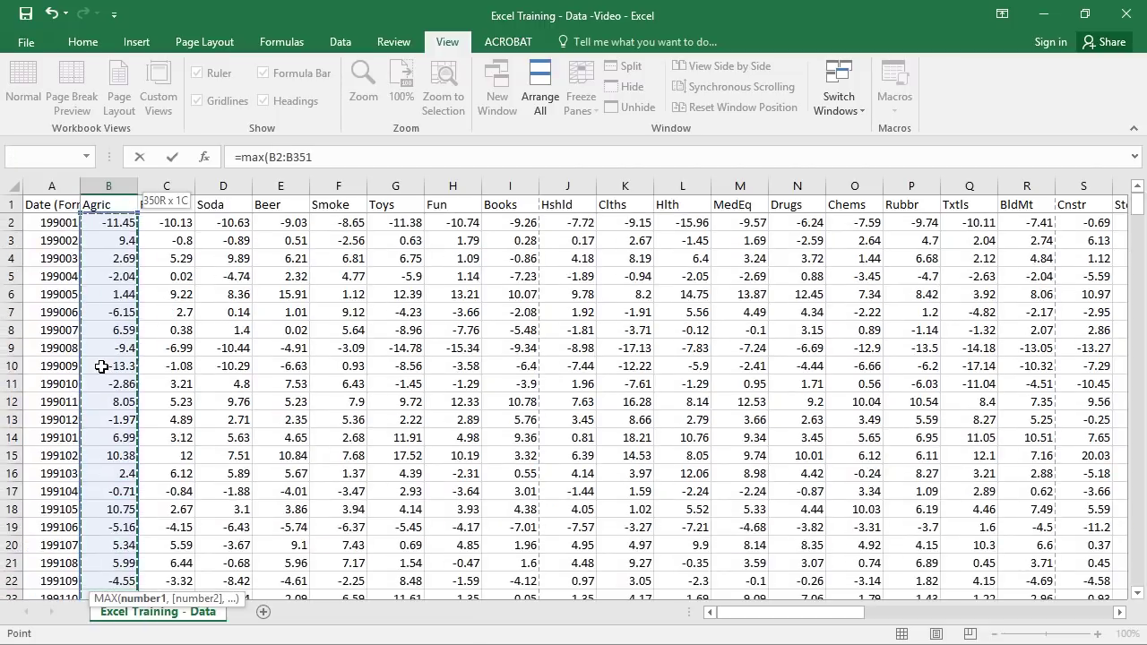
pyautogui.press('F4')
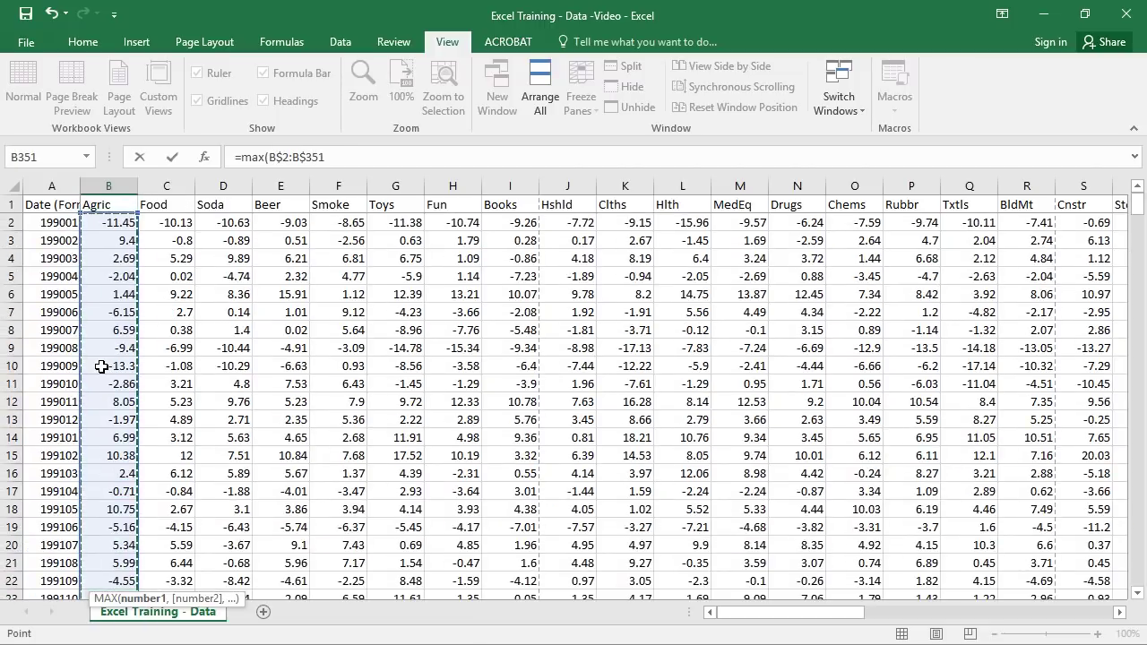
pyautogui.press('Return')
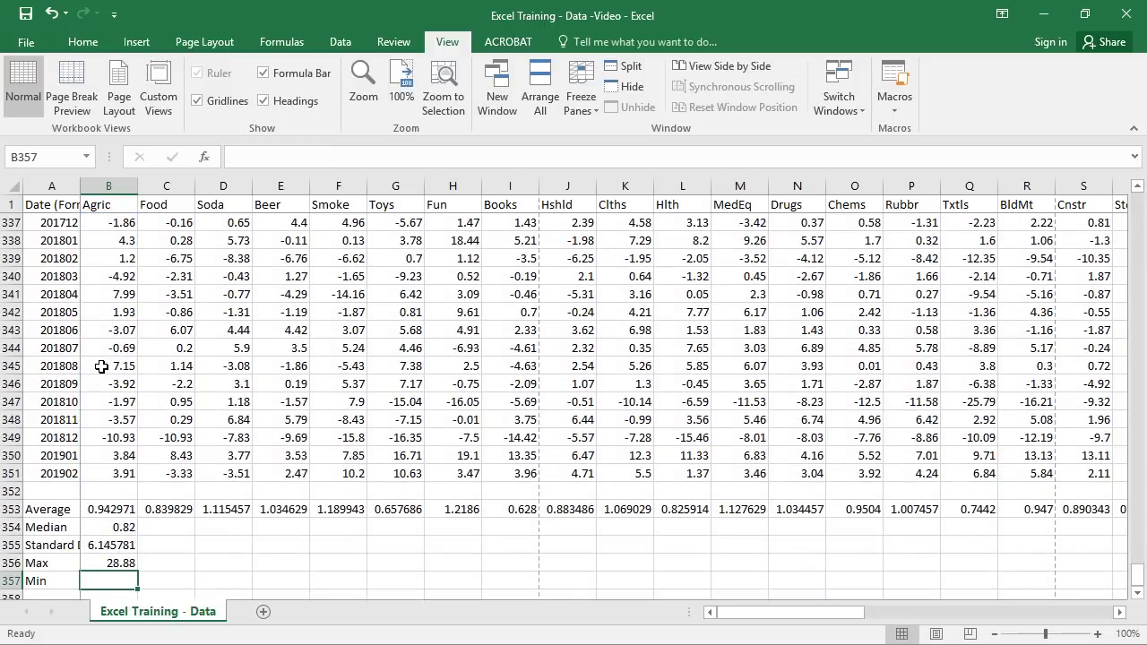
# - Enter the formula =MIN(B$2:B$351) in B357 for the Agric data, locking only the row references
pyautogui.write('=')
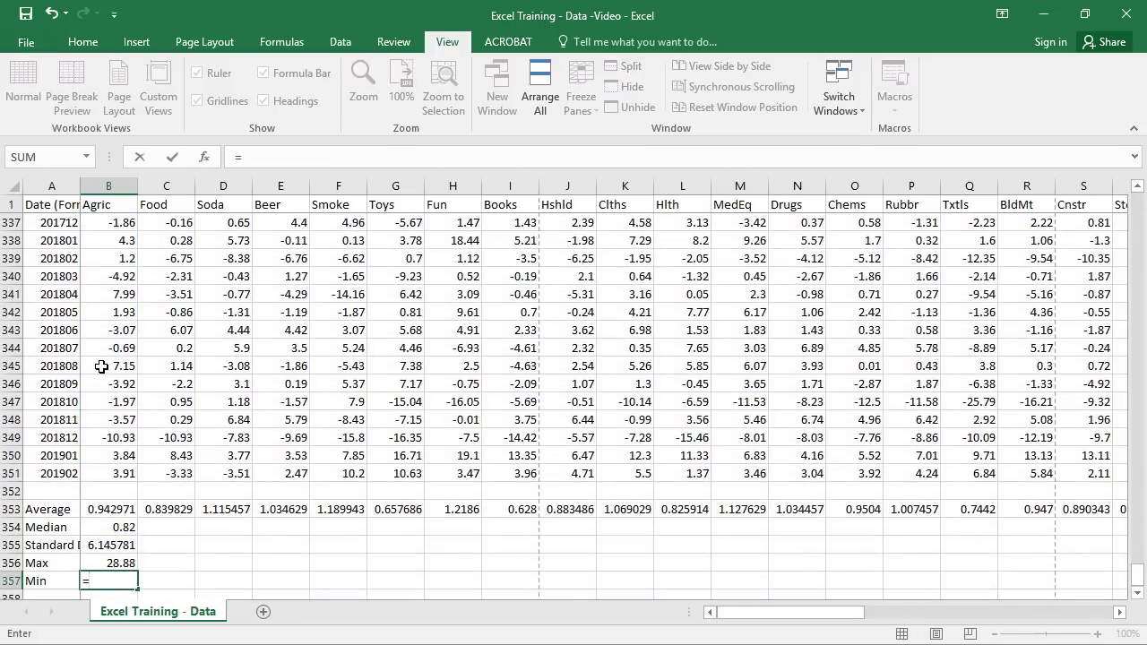
pyautogui.write('min(')
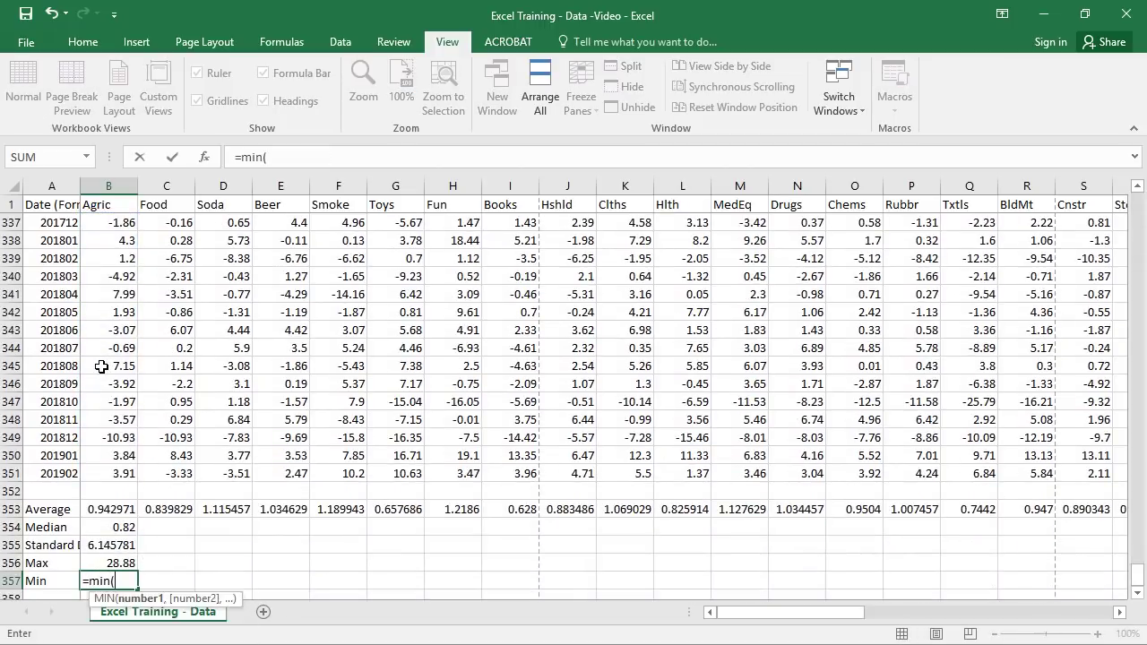
pyautogui.press('Up')
pyautogui.press('Up')
pyautogui.press('Up')
pyautogui.press('Up')
pyautogui.press('Up')
pyautogui.press('Up')
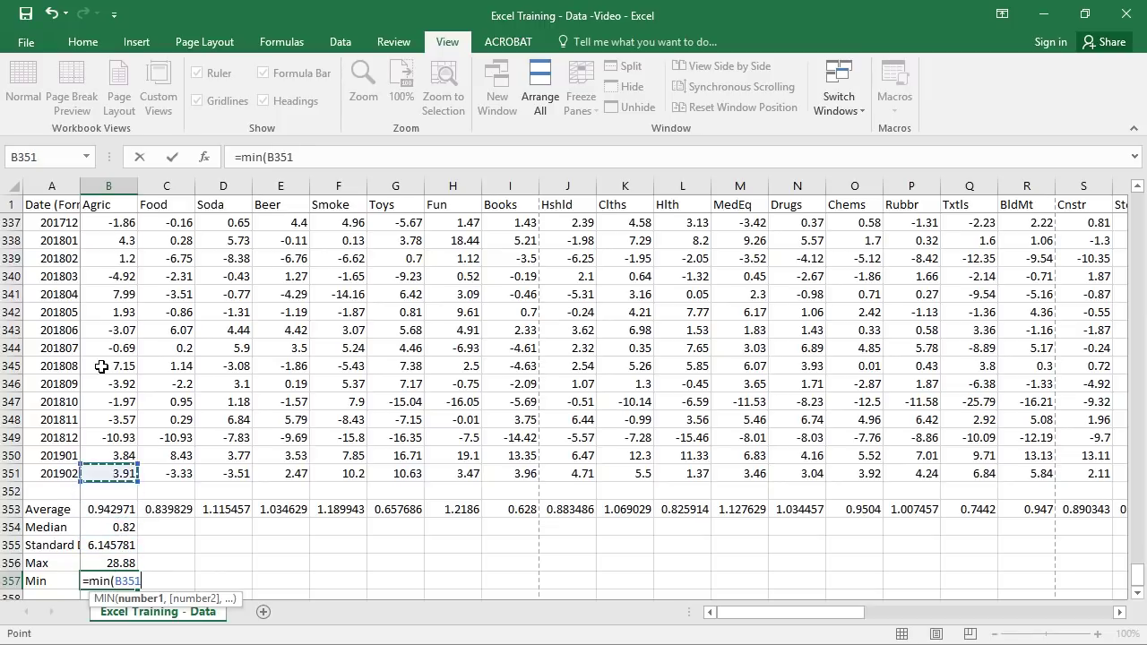
pyautogui.hotkey('ctrl', 'shift', 'Up')
pyautogui.scroll(3, 101, 367)
pyautogui.press('F4')
pyautogui.press('F4')
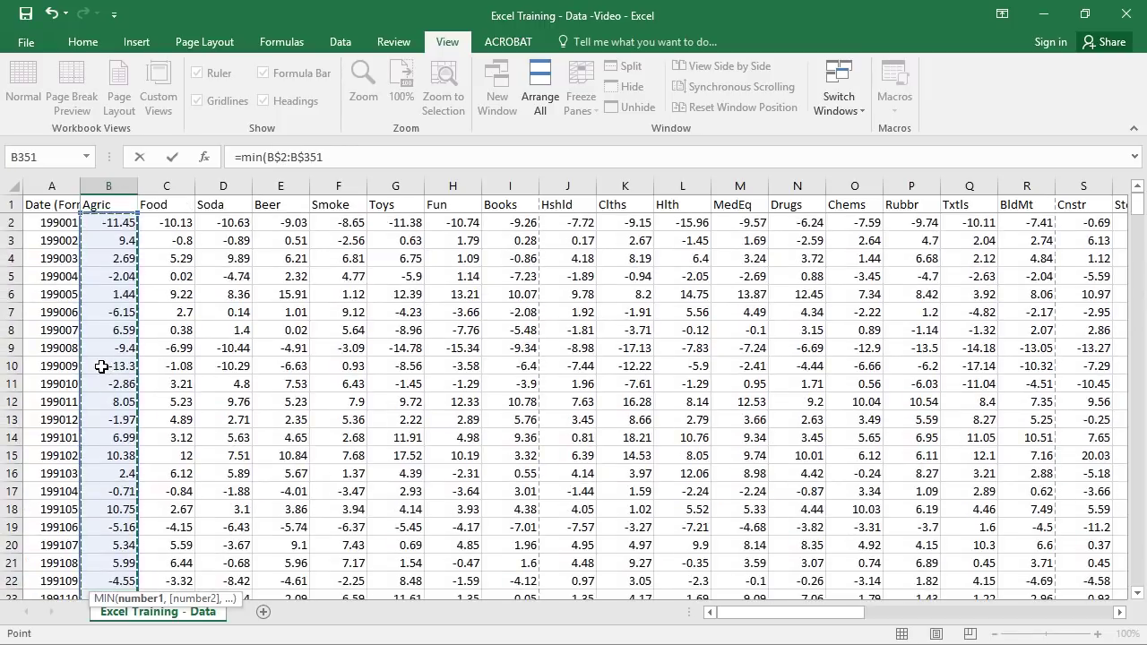
pyautogui.press('Return')
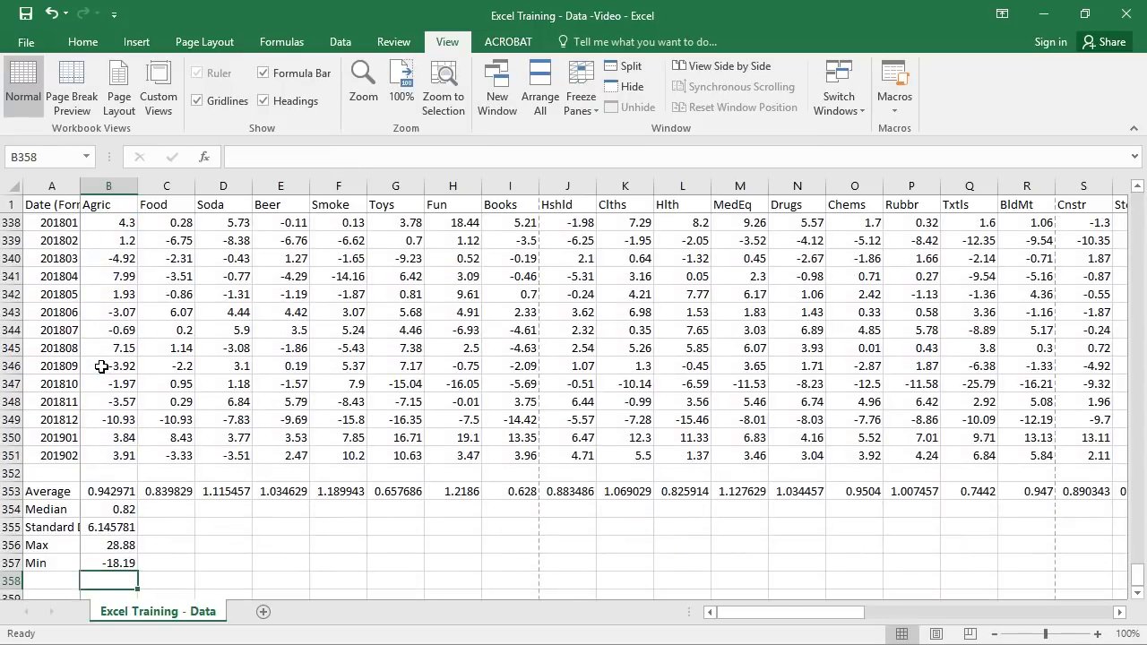
# - Fill the Median, Standard Deviation, Max and Min formulas from column B across to column AW in rows 354 to 357
pyautogui.scroll(-2, 101, 367)
pyautogui.scroll(1, 105, 366)
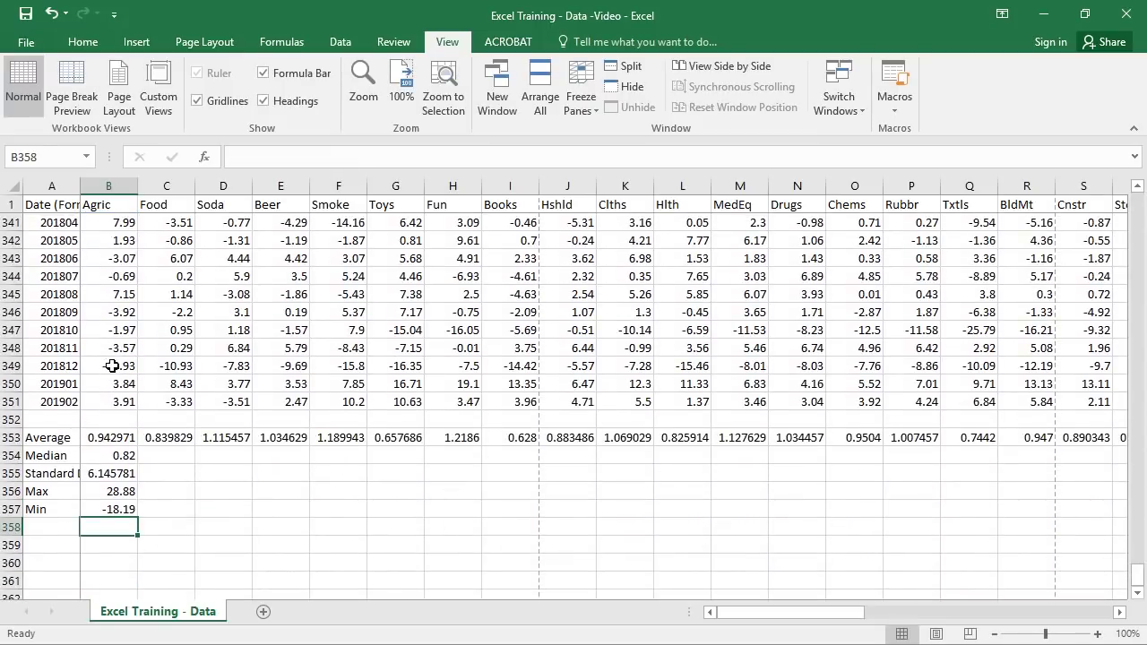
pyautogui.press('Right')
pyautogui.press('Up')
pyautogui.press('Up')
pyautogui.press('Up')
pyautogui.press('Up')
pyautogui.press('Up')
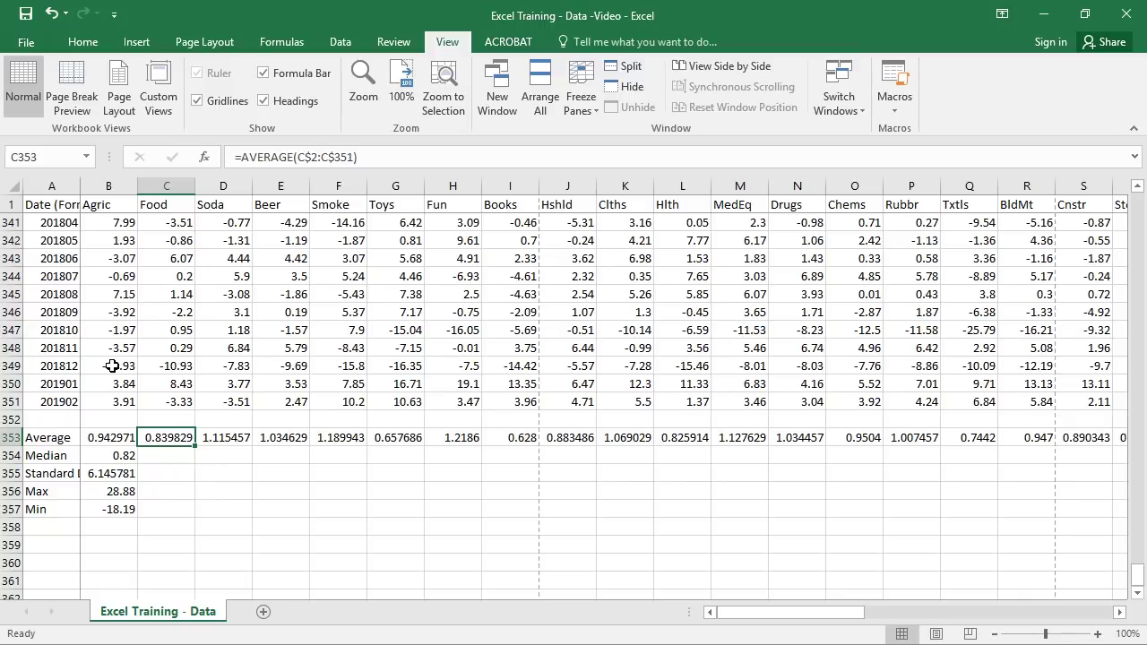
pyautogui.hotkey('ctrl', 'Right')
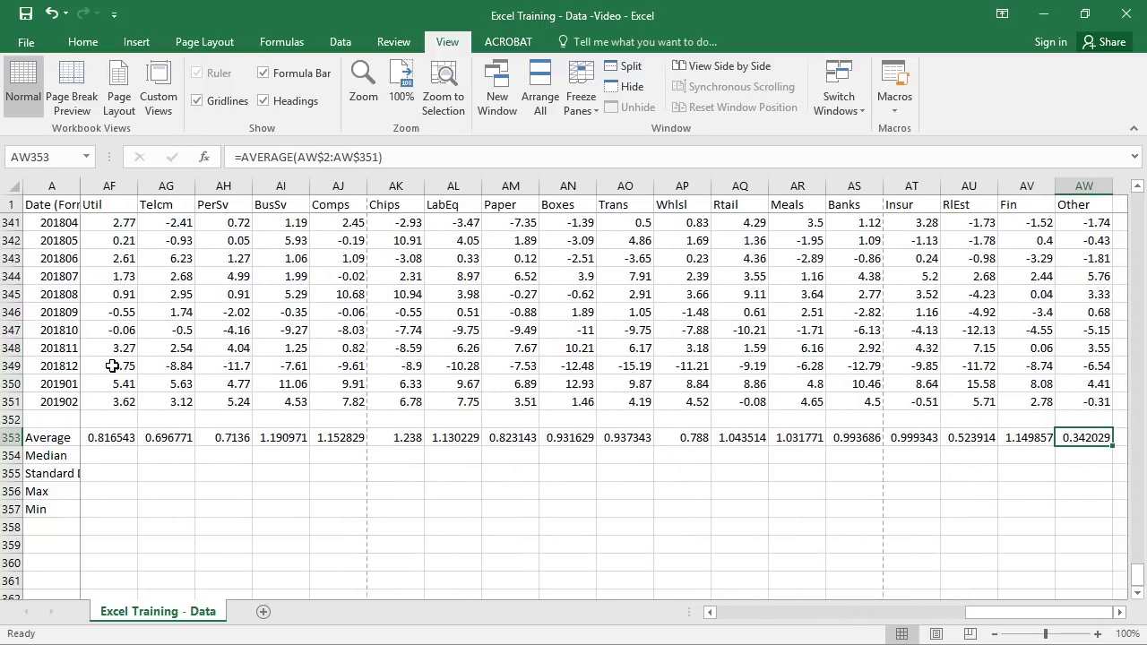
pyautogui.press('Down')
pyautogui.hotkey('shift', 'Down')
pyautogui.hotkey('shift', 'Down')
pyautogui.hotkey('shift', 'Down')
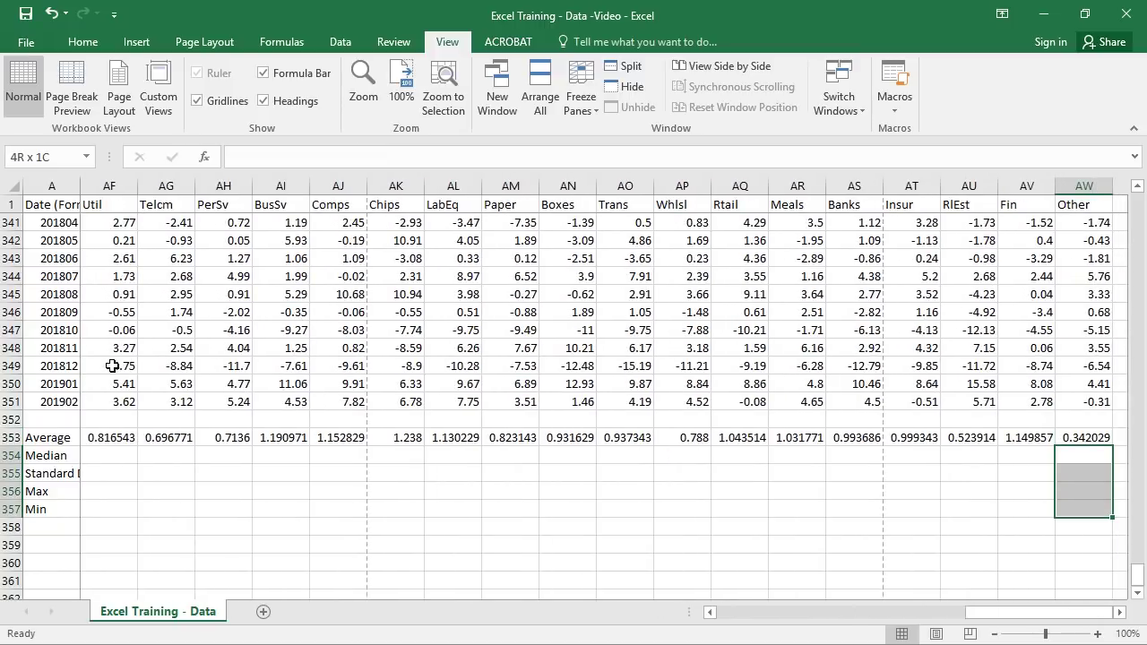
pyautogui.hotkey('ctrl', 'shift', 'Left')
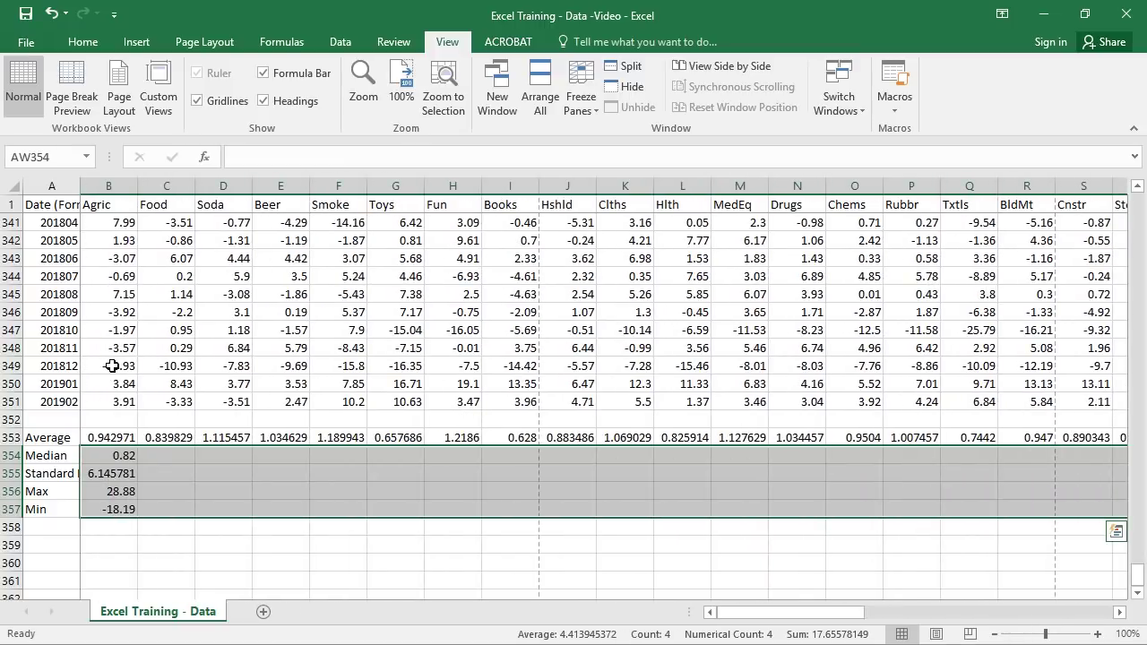
pyautogui.hotkey('ctrl', 'r')
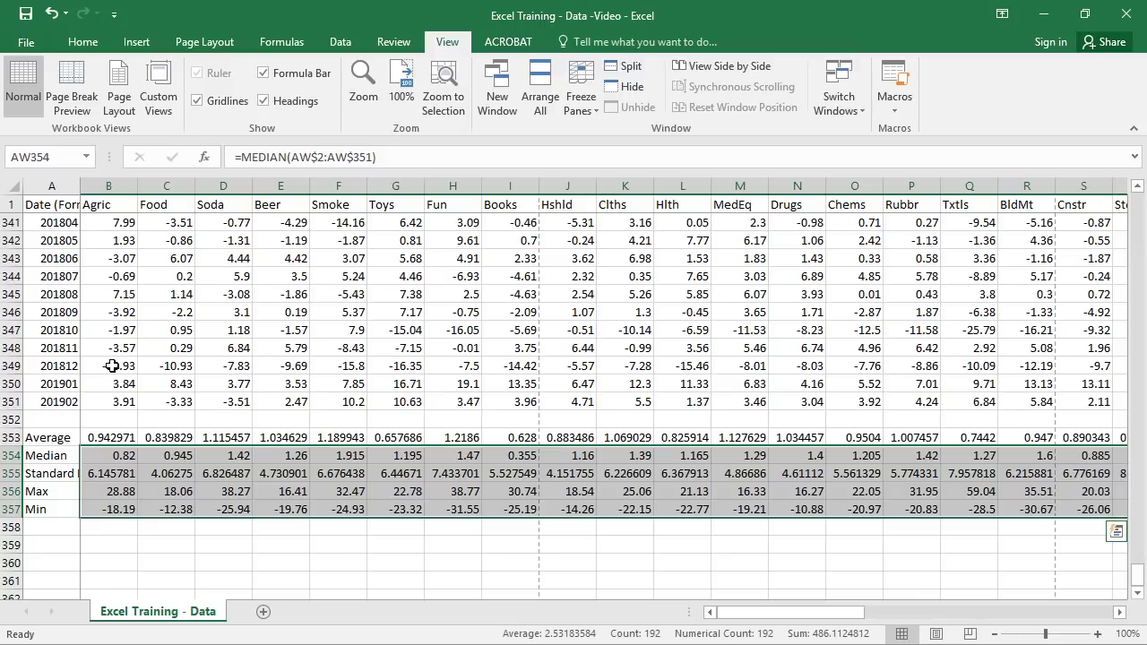
# - Apply the Number format with two decimals to all statistics in B353:AW357
pyautogui.click(112, 473)
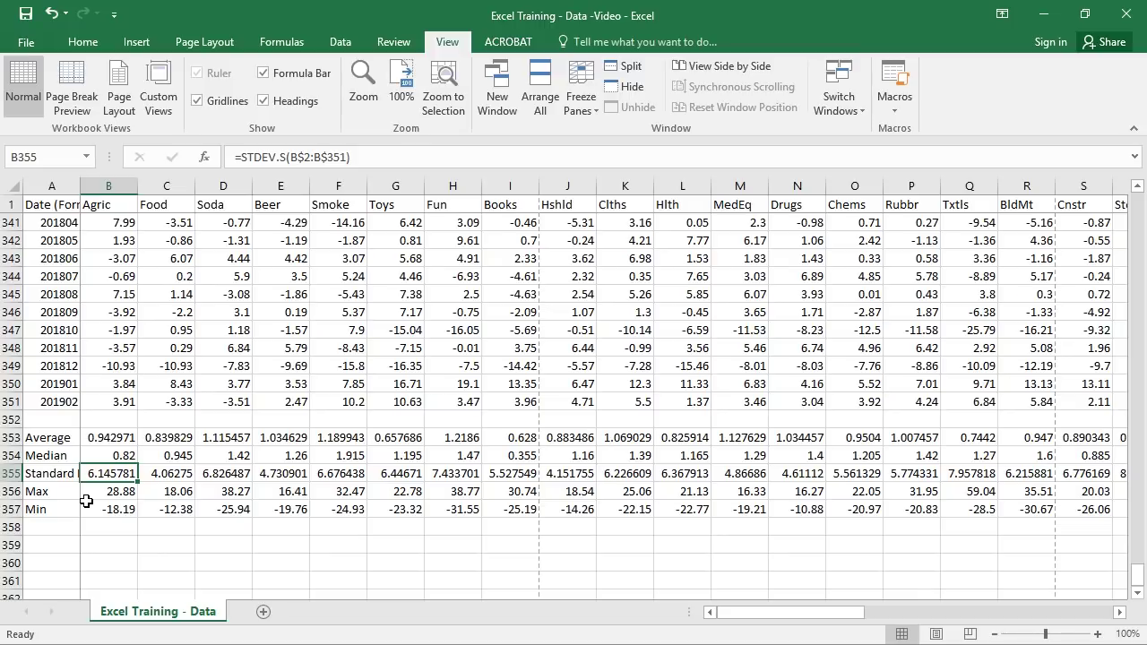
pyautogui.press('Up')
pyautogui.press('Up')
pyautogui.hotkey('ctrl', 'shift', 'Down')
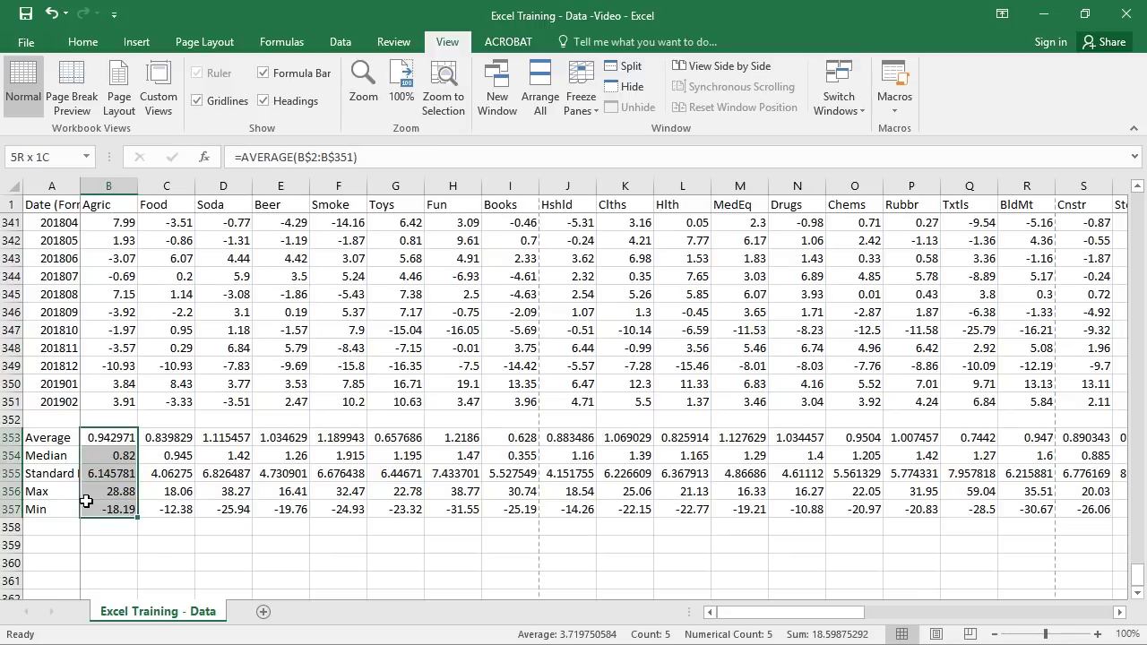
pyautogui.hotkey('ctrl', 'shift', 'Right')
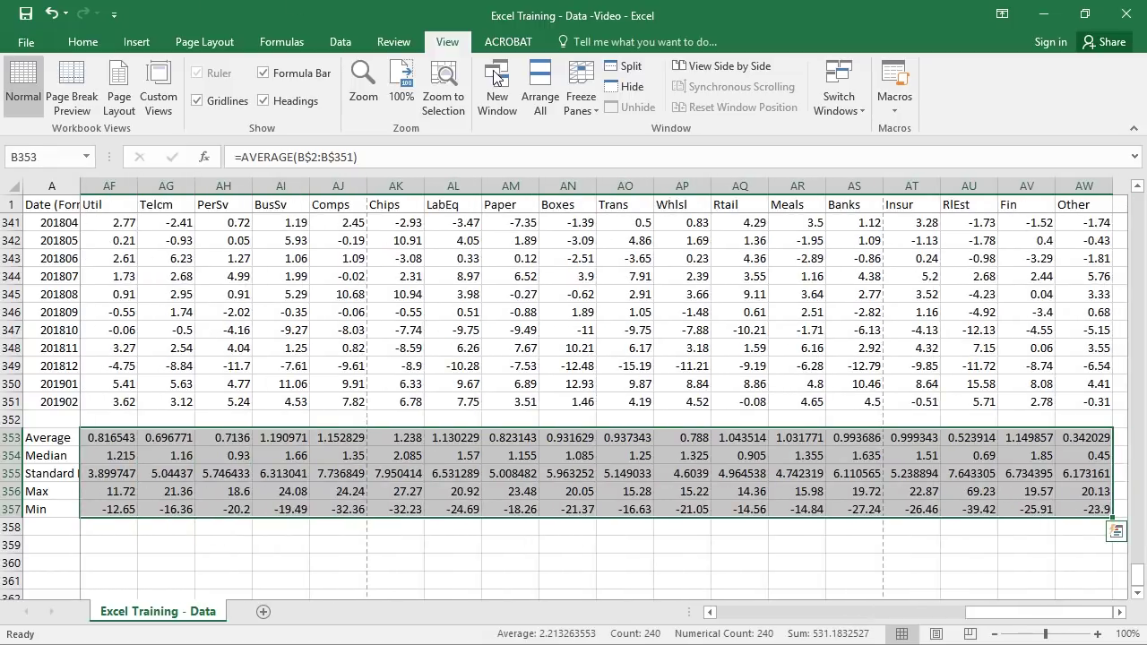
pyautogui.click(98, 43)
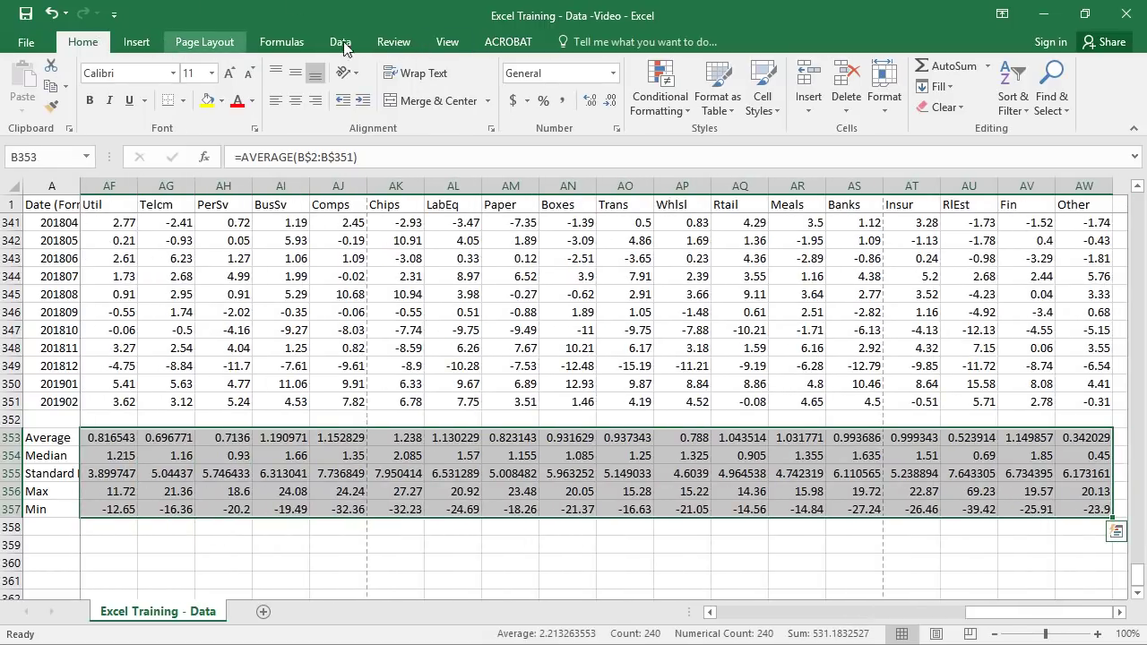
pyautogui.click(595, 74)
pyautogui.click(614, 74)
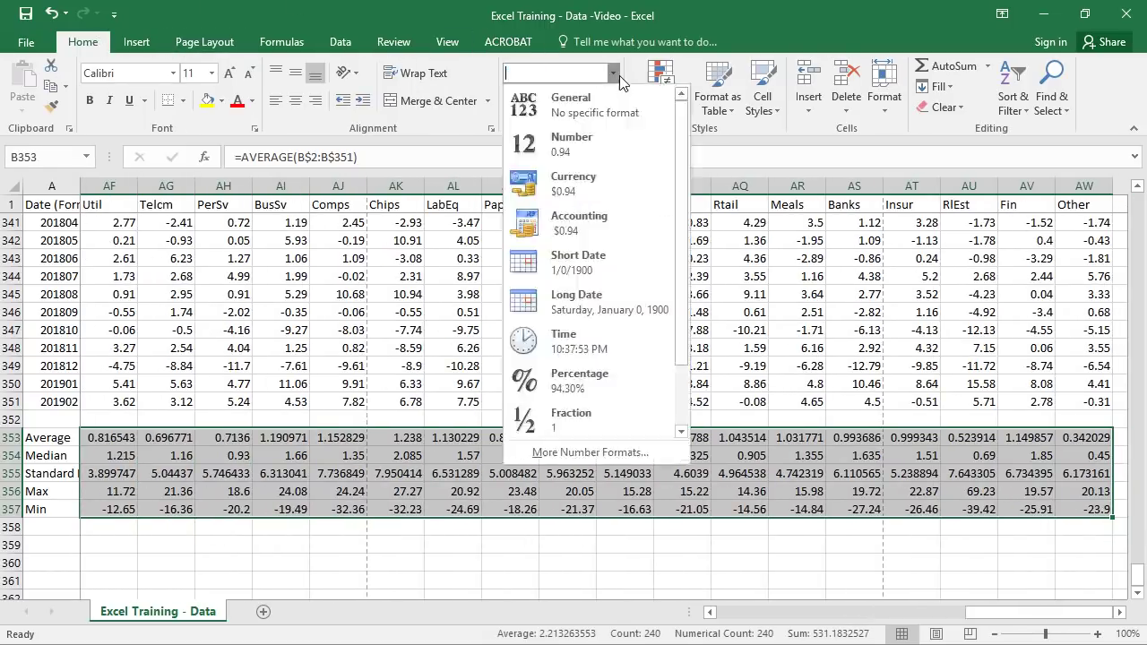
pyautogui.click(578, 149)
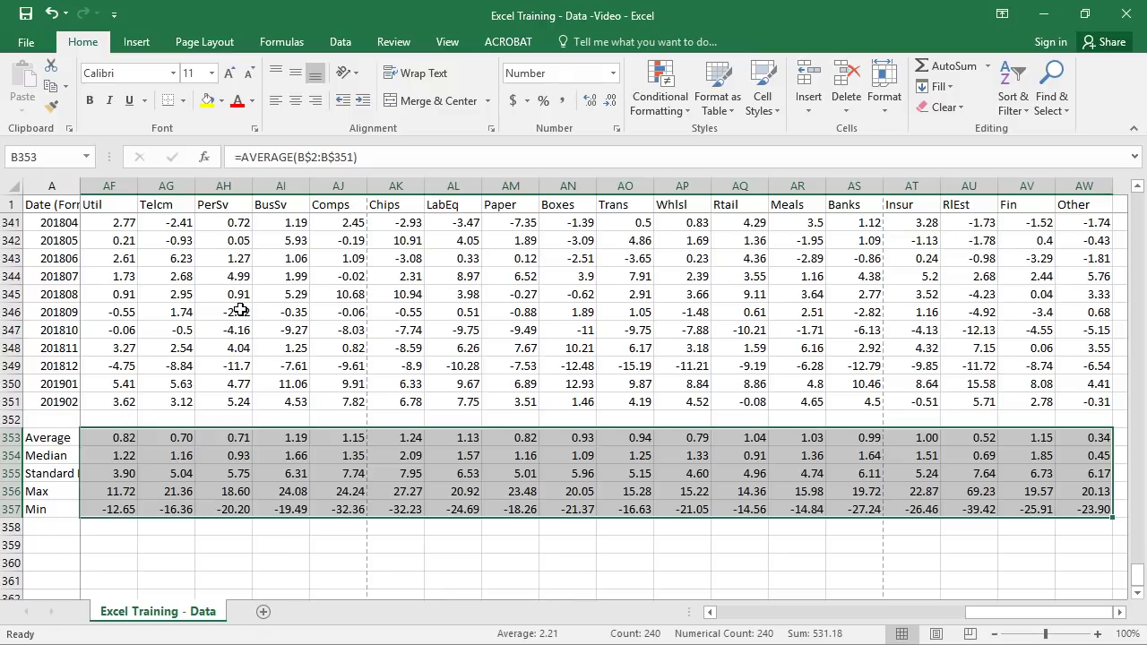
pyautogui.hotkey('ctrl', 'Home')
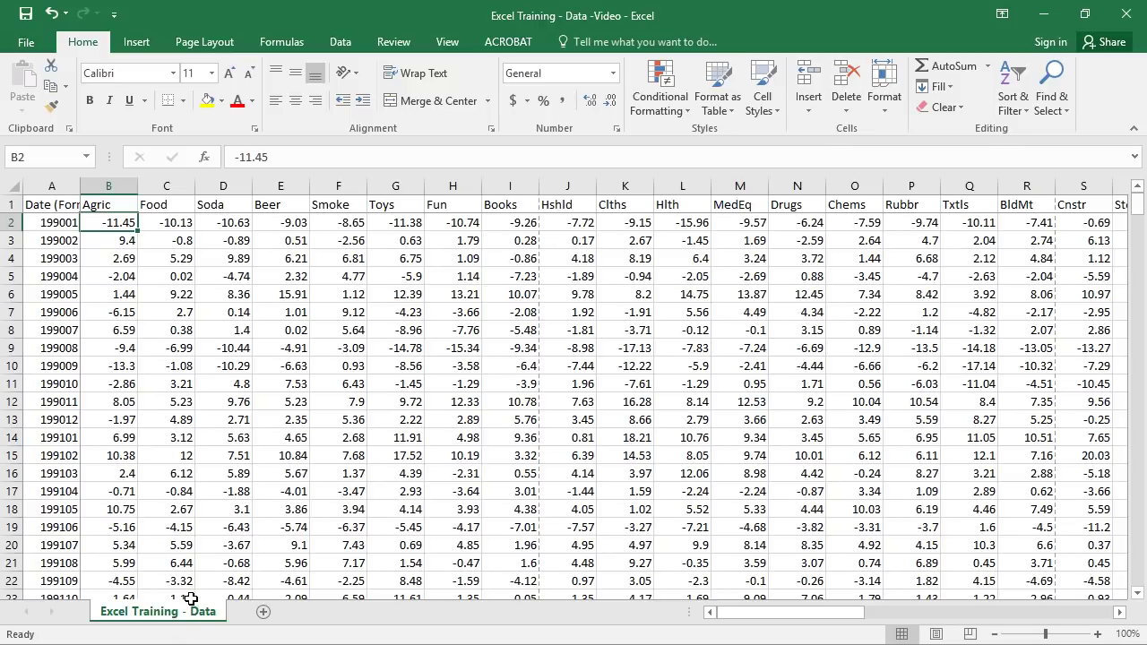
pyautogui.hotkey('ctrl', 'End')
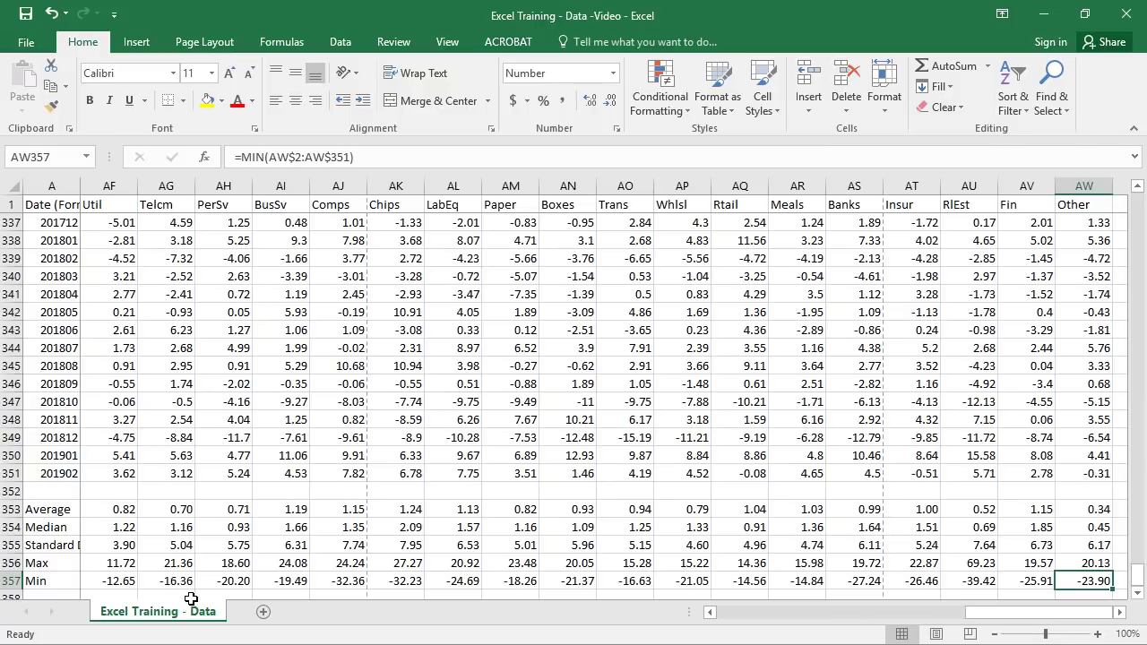
pyautogui.scroll(12, 358, 336)
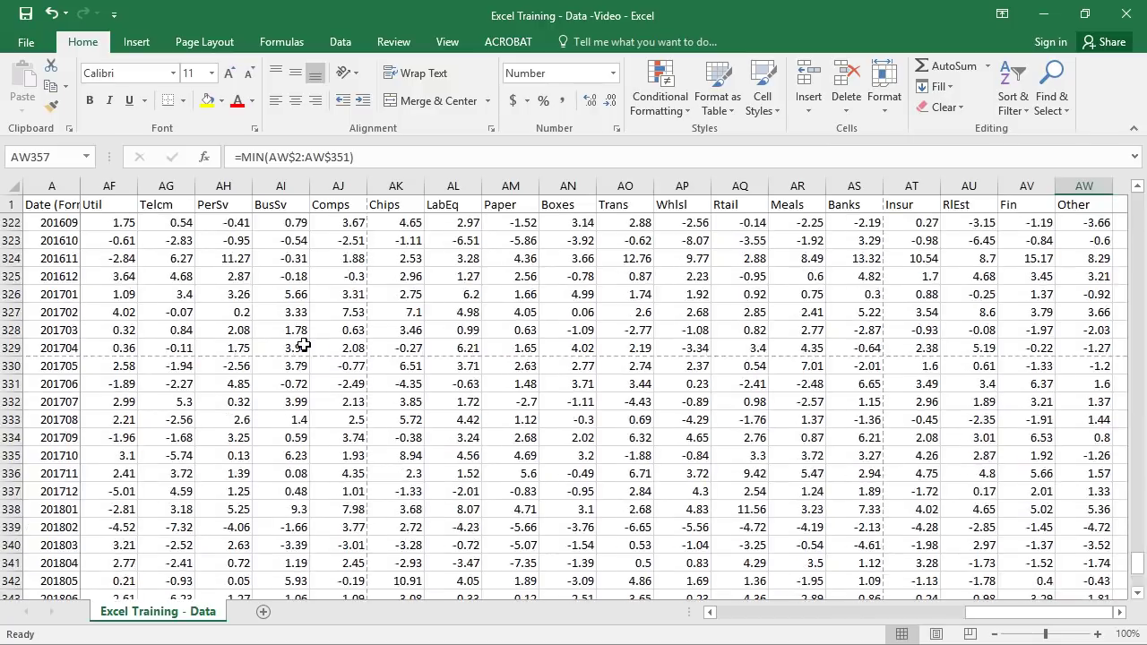
pyautogui.click(690, 382)
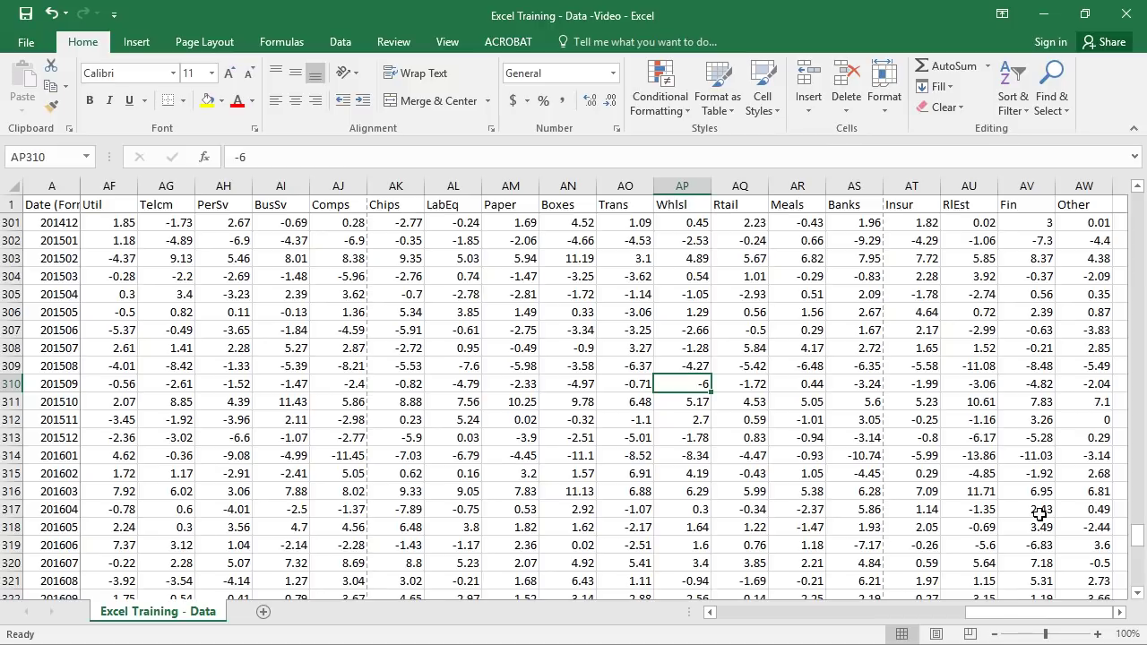
pyautogui.hotkey('ctrl', 'Home')
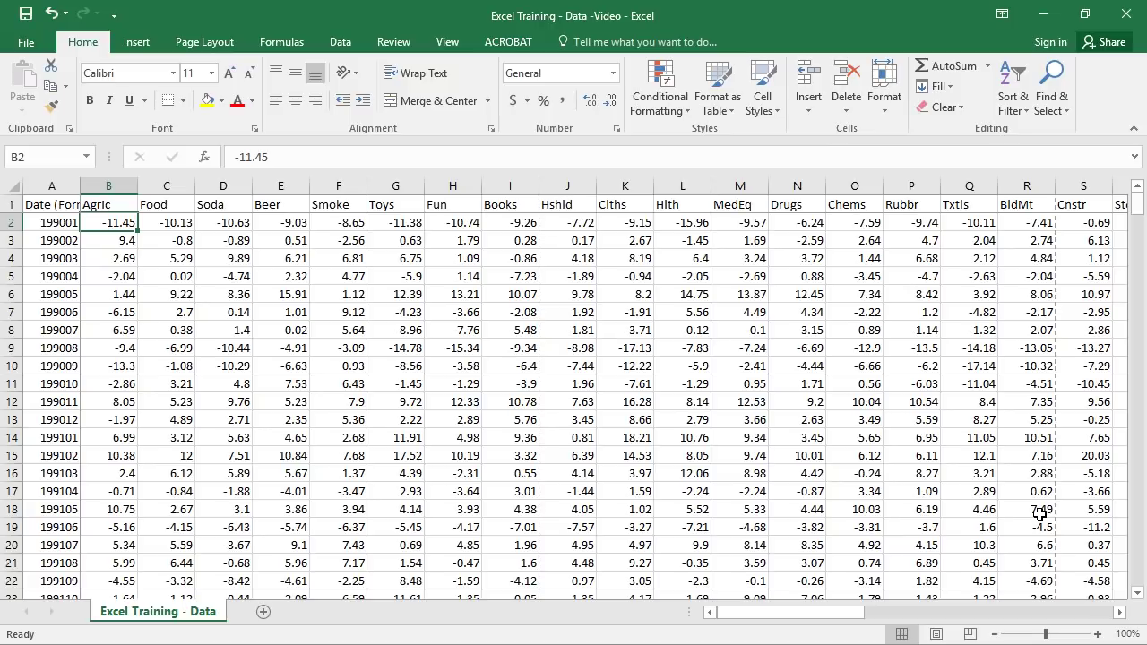
pyautogui.hotkey('ctrl', 'Down')
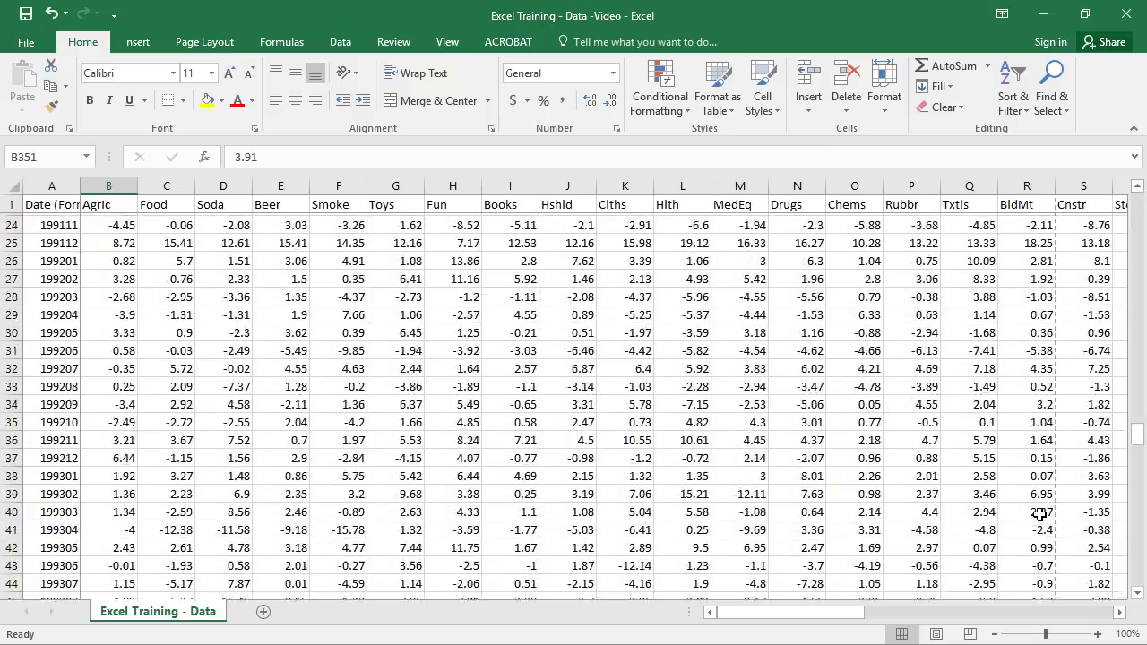
pyautogui.hotkey('ctrl', 'Home')
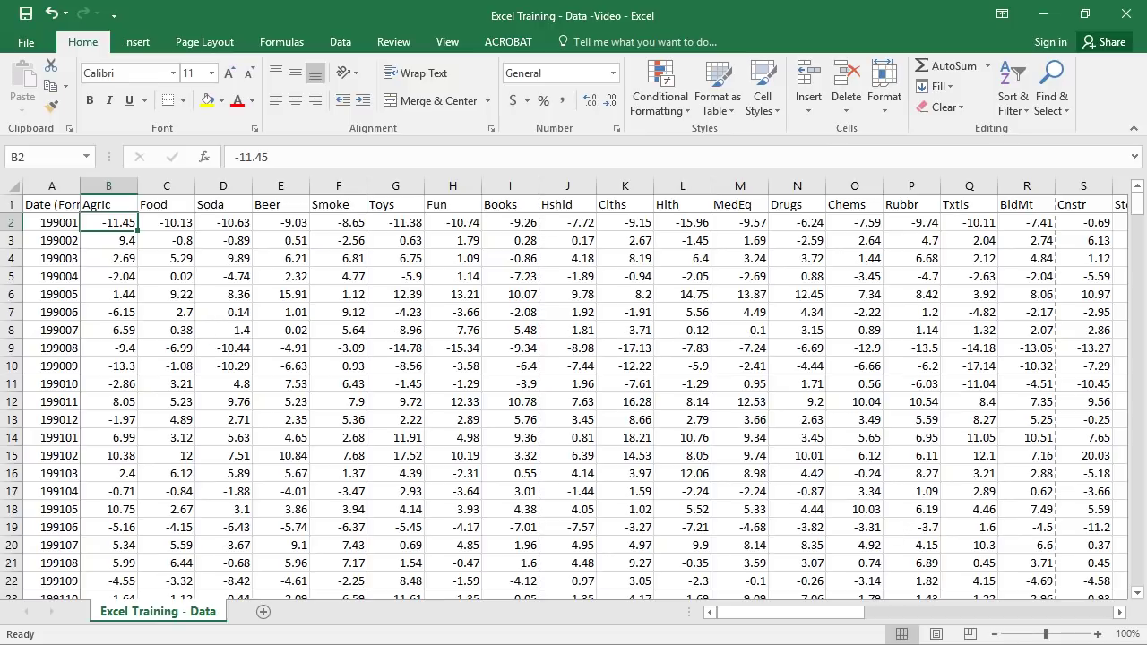
# - Add a new blank worksheet after the Excel Training - Data sheet
pyautogui.click(265, 616)
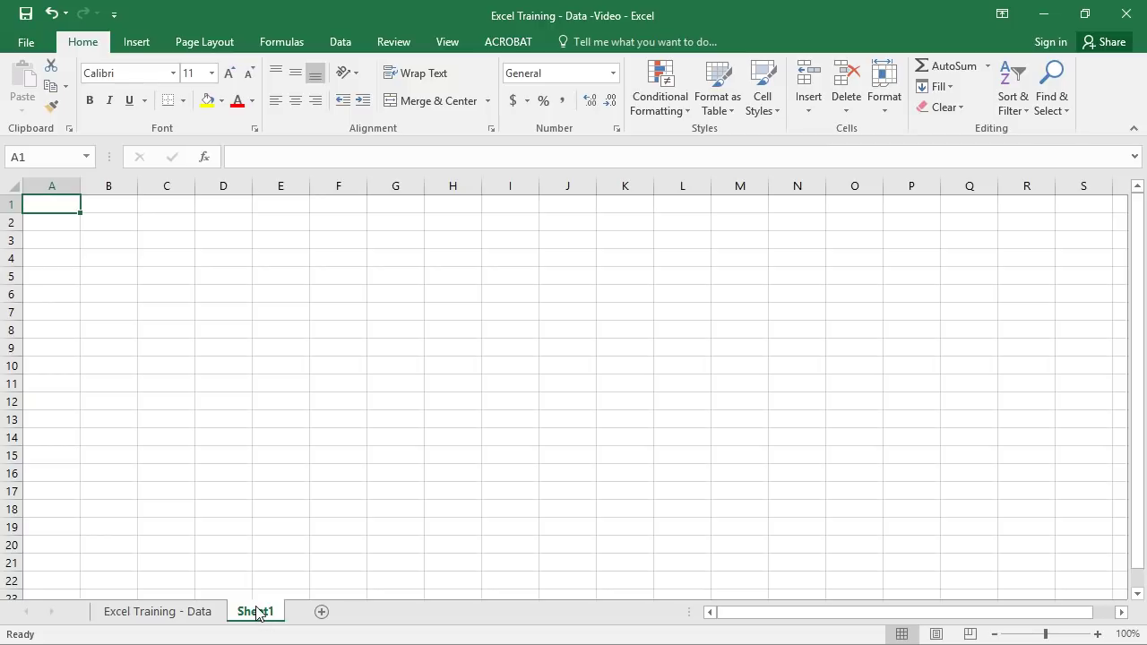
pyautogui.hotkey('alt', 'o')
pyautogui.press('h')
pyautogui.press('r')
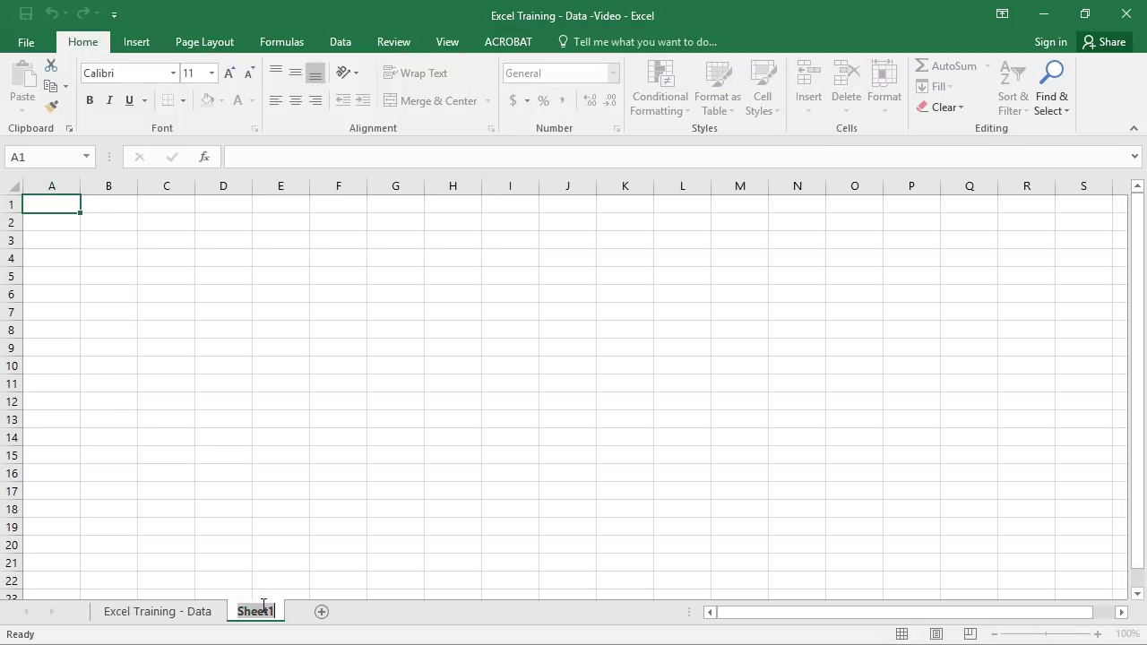
pyautogui.press('Escape')
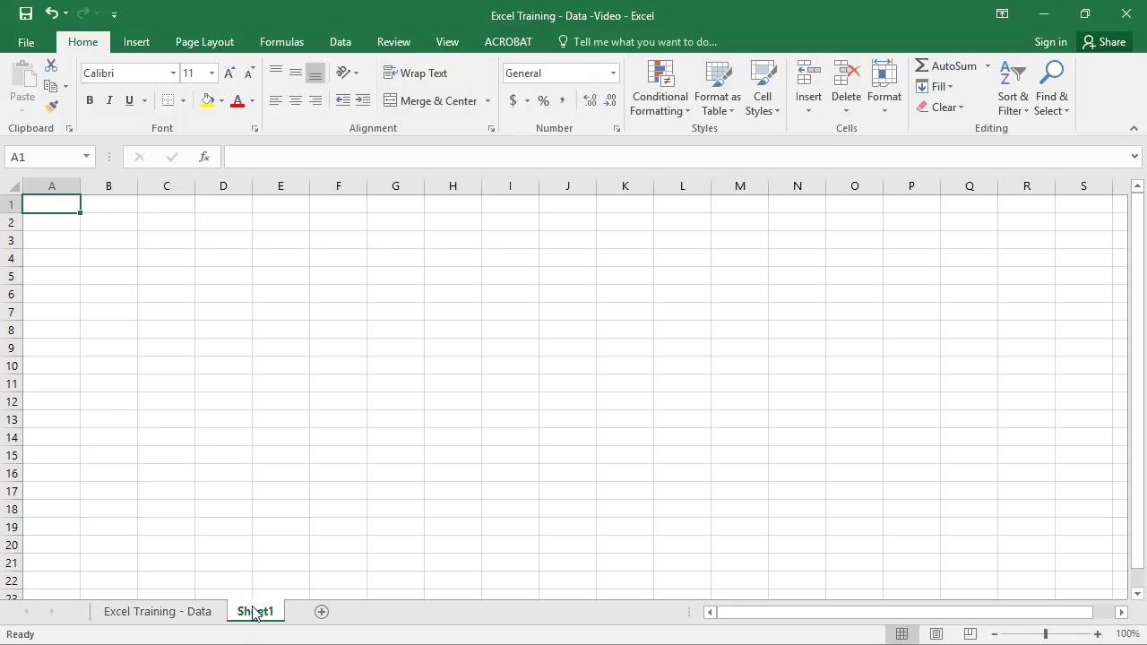
# - Rename Sheet1 to Monthly Return Statistics
pyautogui.rightClick(255, 611)
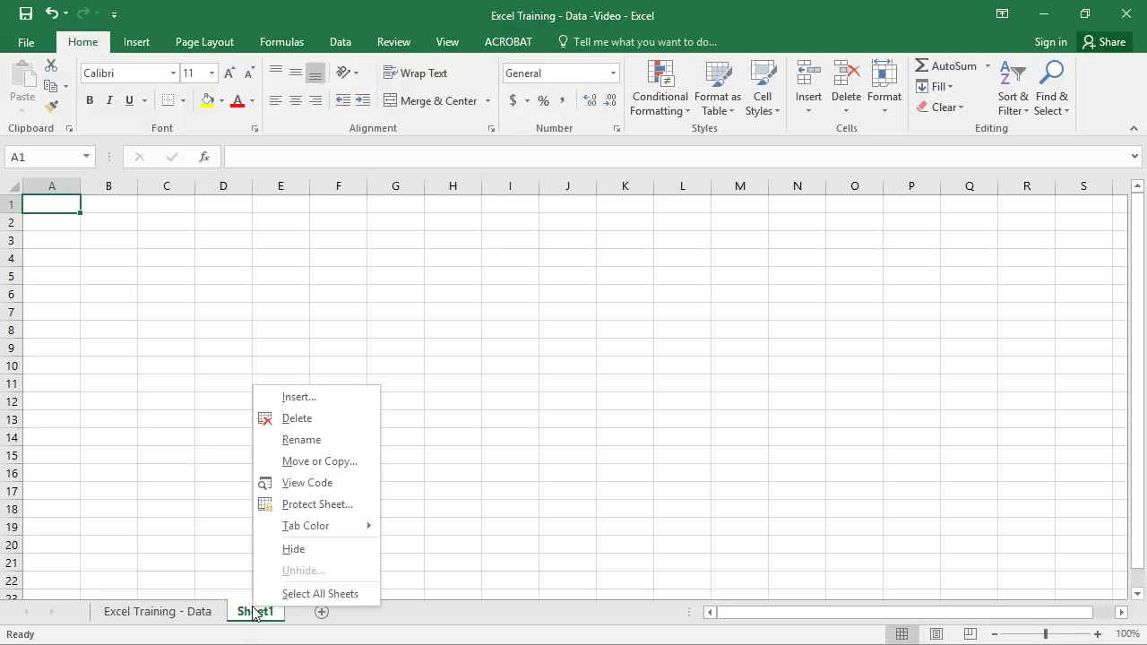
pyautogui.click(319, 440)
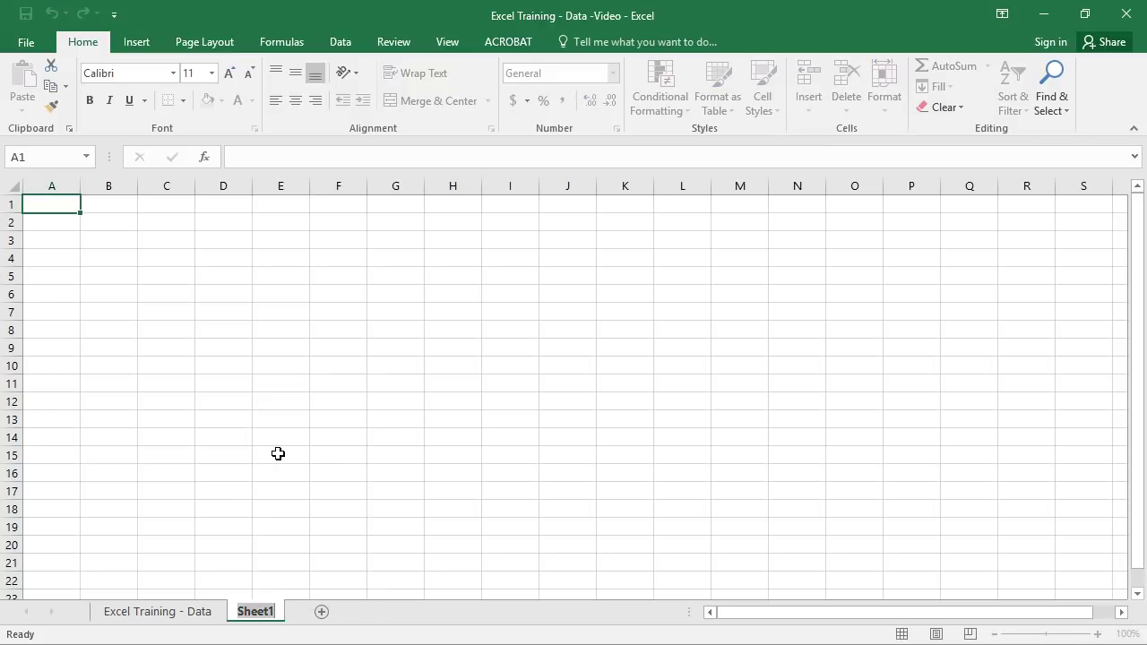
pyautogui.write('Mon')
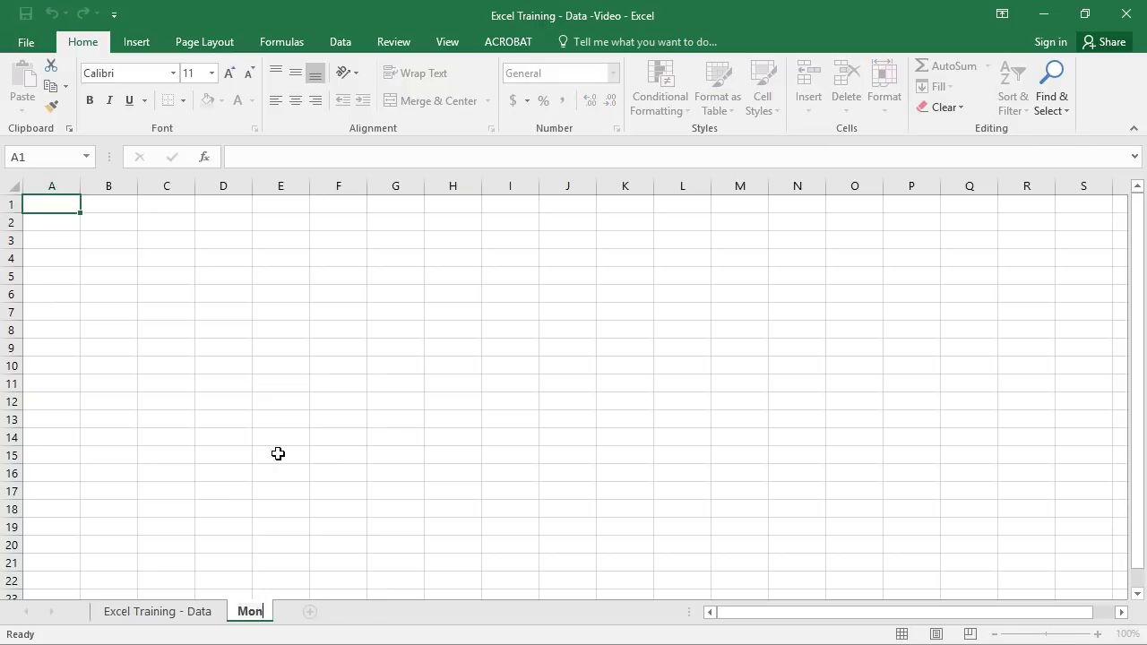
pyautogui.write('thly Ret')
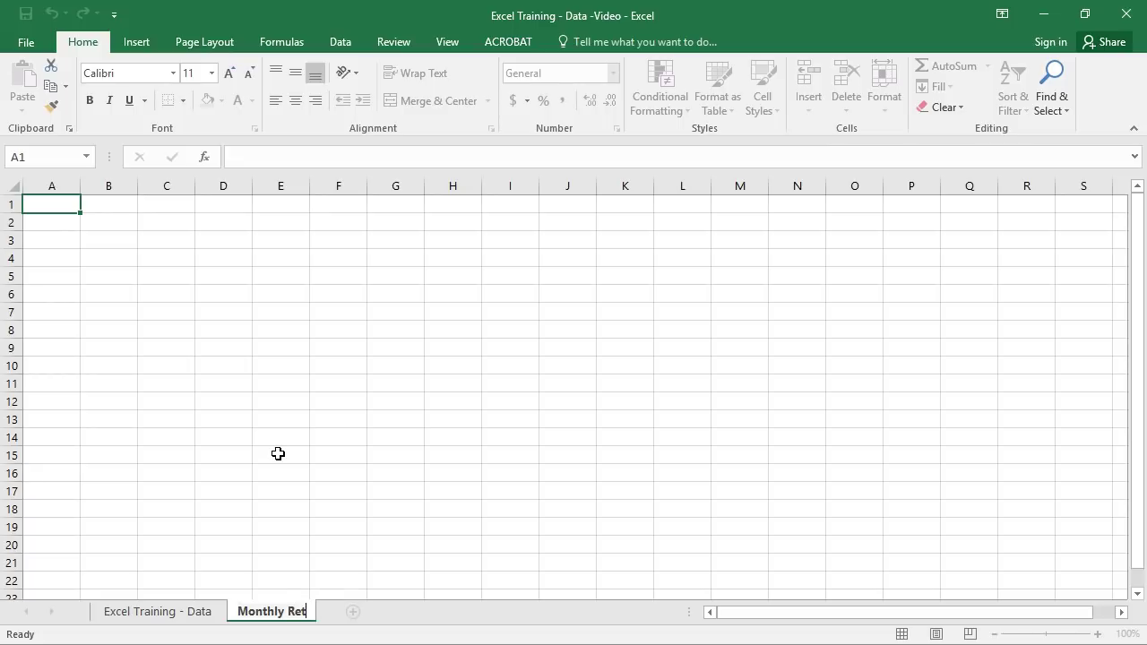
pyautogui.write('urn Statistics')
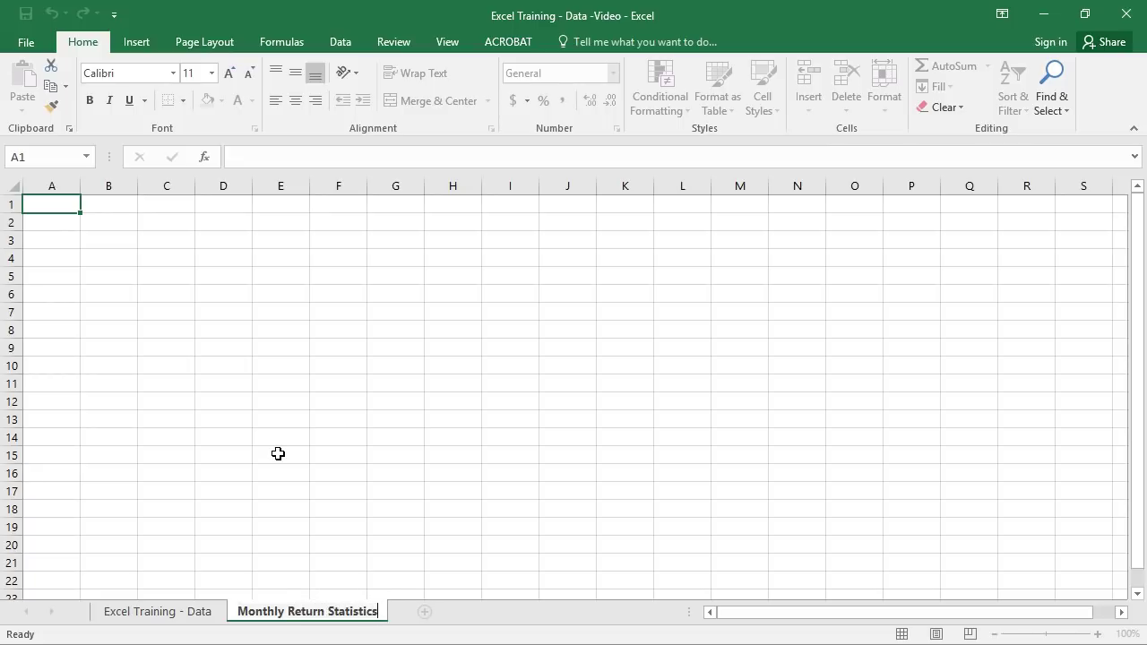
pyautogui.press('Return')
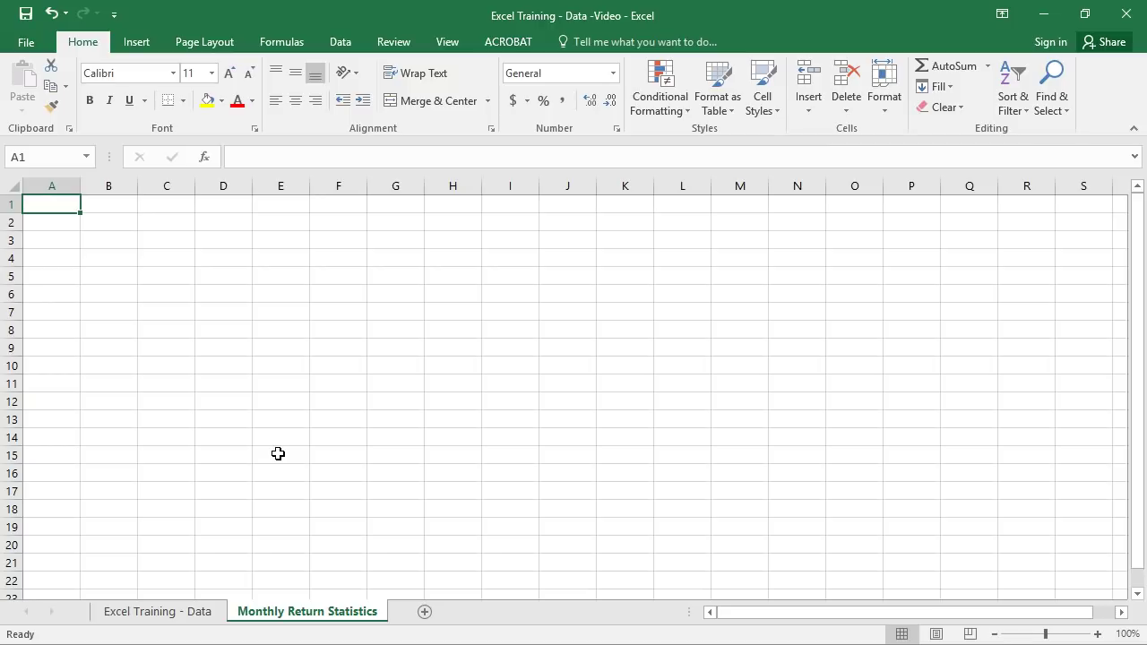
# - Copy the industry names in B1:AW1 of the Excel Training - Data sheet
pyautogui.hotkey('ctrl', 'pageup')
pyautogui.press('Left')
pyautogui.press('Up')
pyautogui.press('Right')
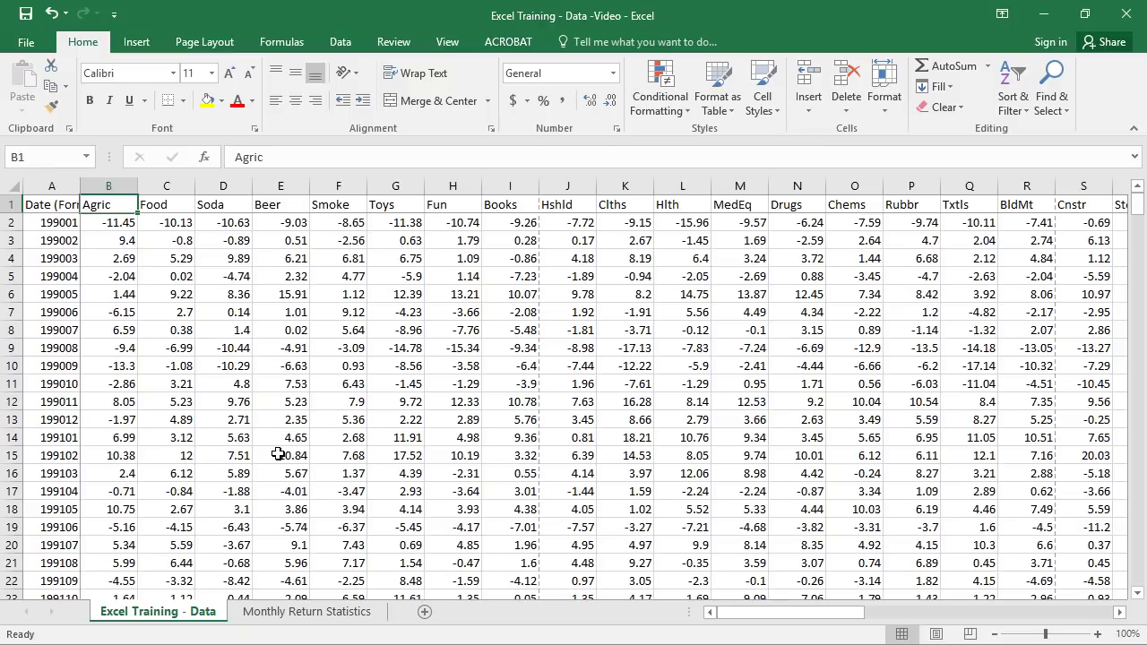
pyautogui.hotkey('ctrl', 'shift', 'Right')
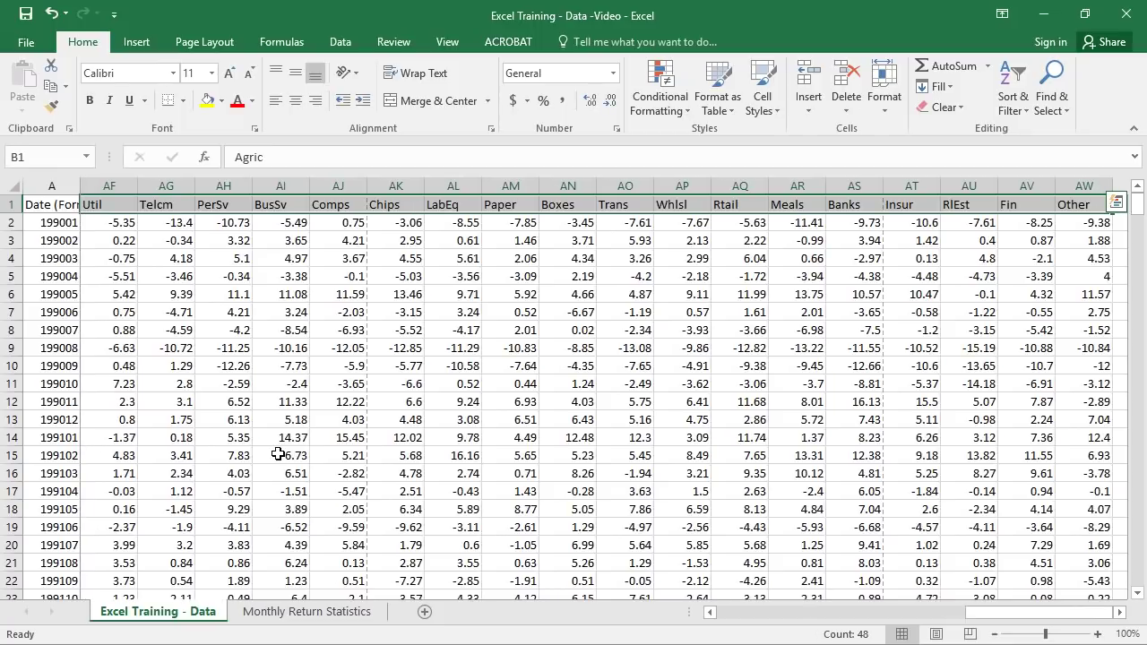
pyautogui.hotkey('ctrl', 'c')
# - Paste the copied industry names transposed into column A of the Monthly Return Statistics sheet, starting at A2
pyautogui.hotkey('ctrl', 'pagedown')
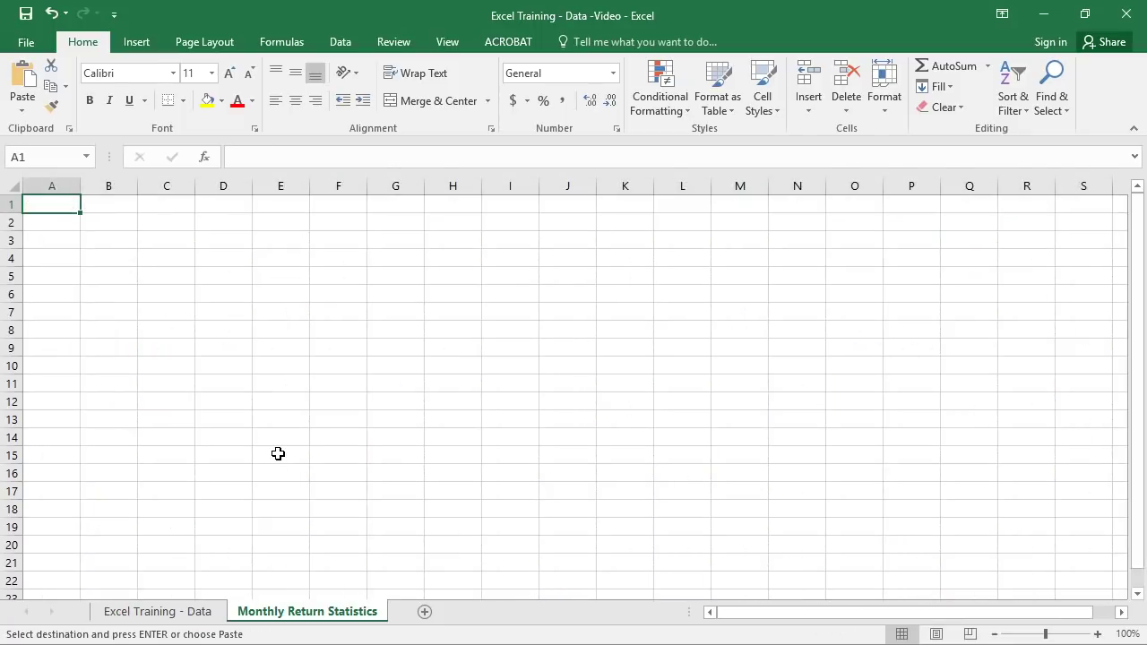
pyautogui.press('Down')
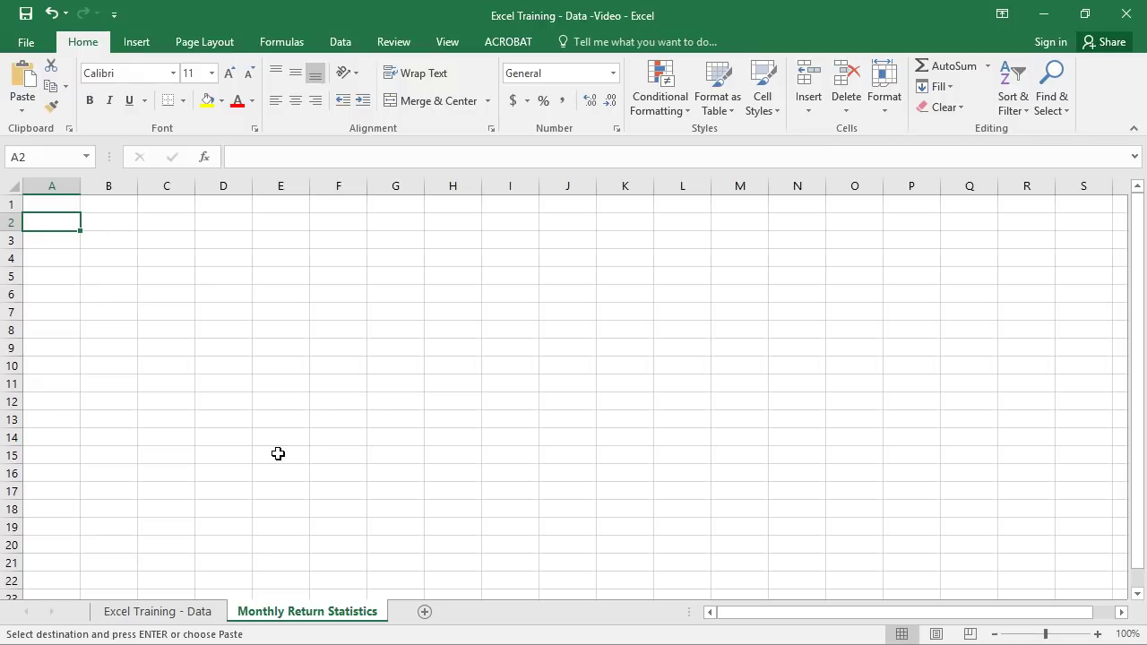
pyautogui.hotkey('alt', 'e')
pyautogui.press('s')
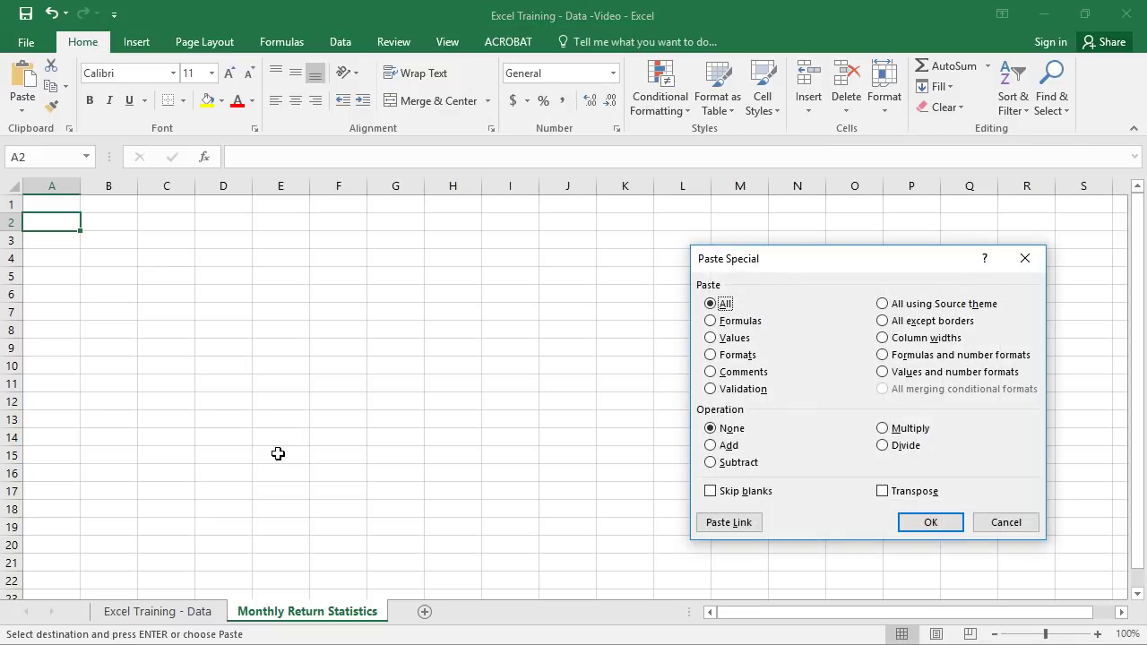
pyautogui.click(930, 495)
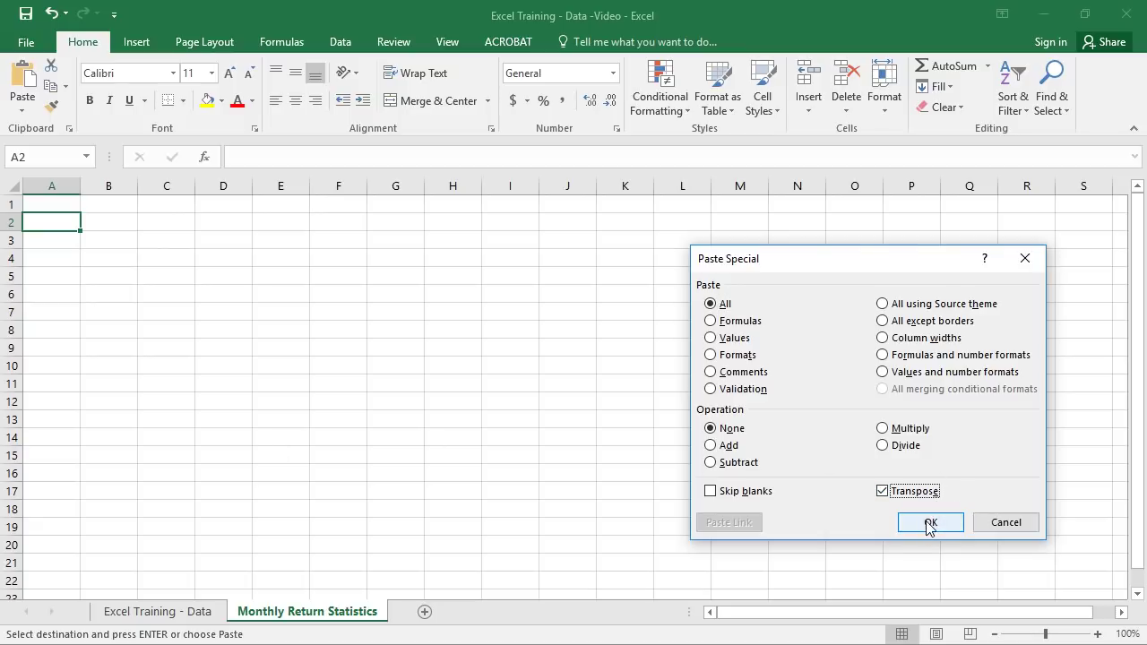
pyautogui.click(924, 522)
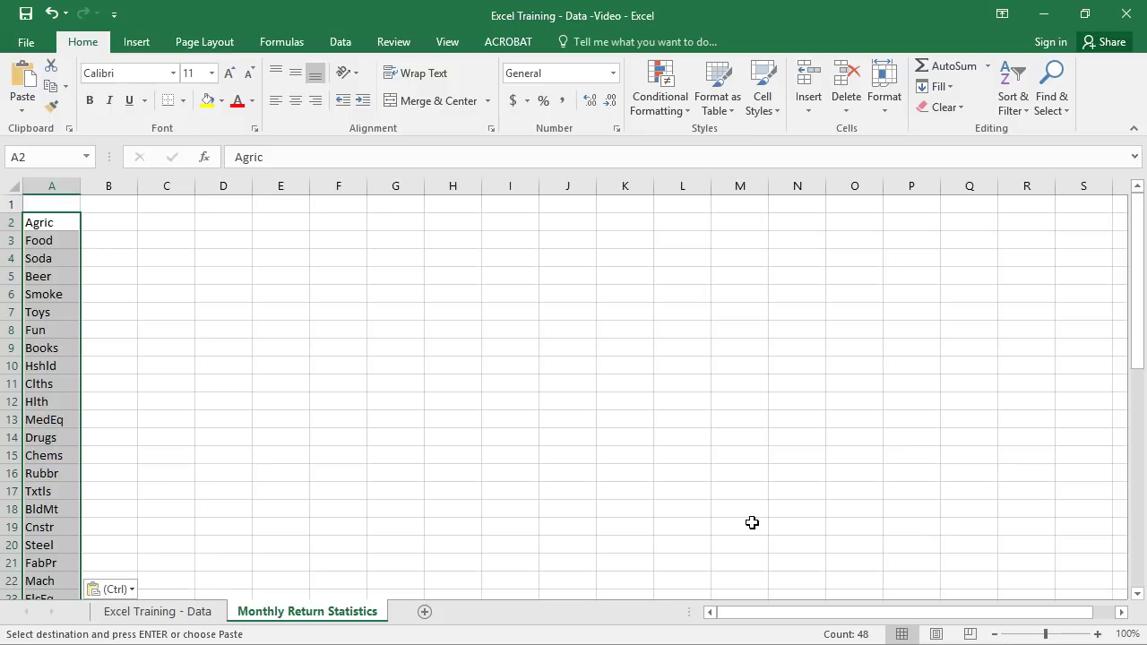
# - Enter the heading Industry in A1 above the industry names
pyautogui.press('Up')
pyautogui.write('Indust')
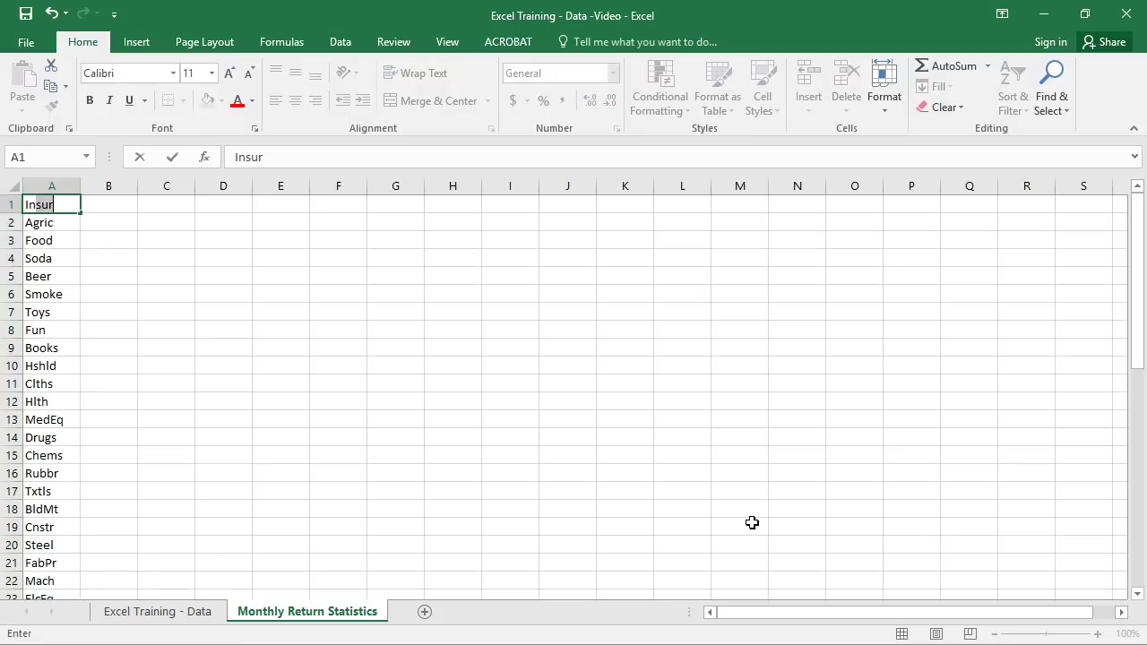
pyautogui.write('ry')
pyautogui.press('Return')
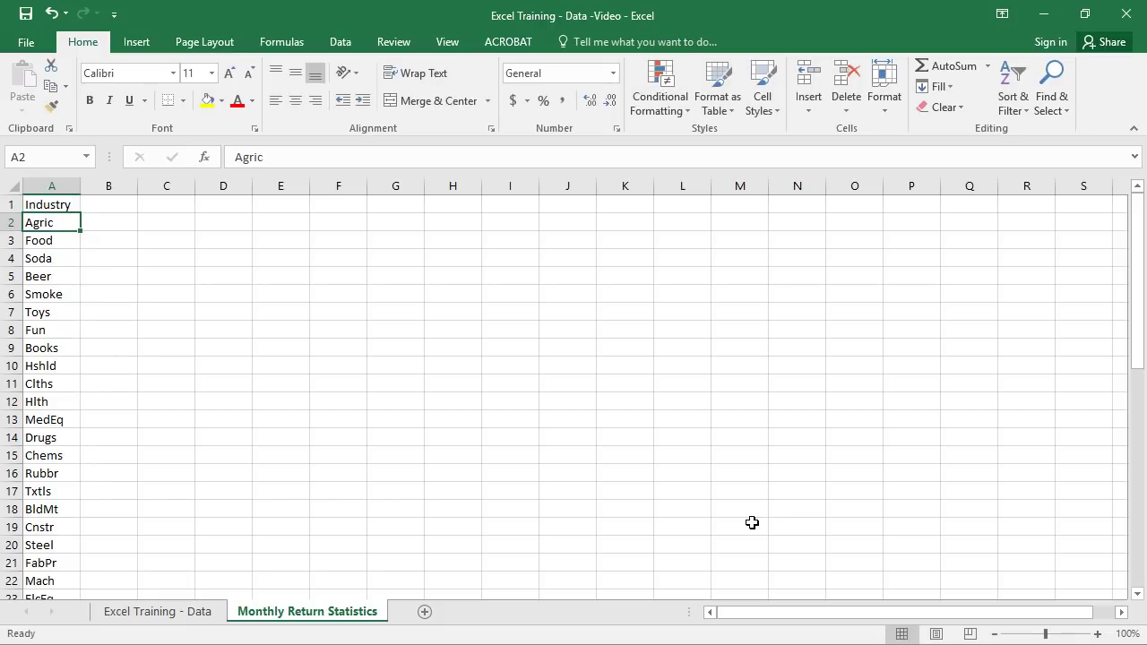
# - Copy the labelled statistics block A353:AW357 from the Excel Training - Data sheet
pyautogui.hotkey('ctrl', 'pageup')
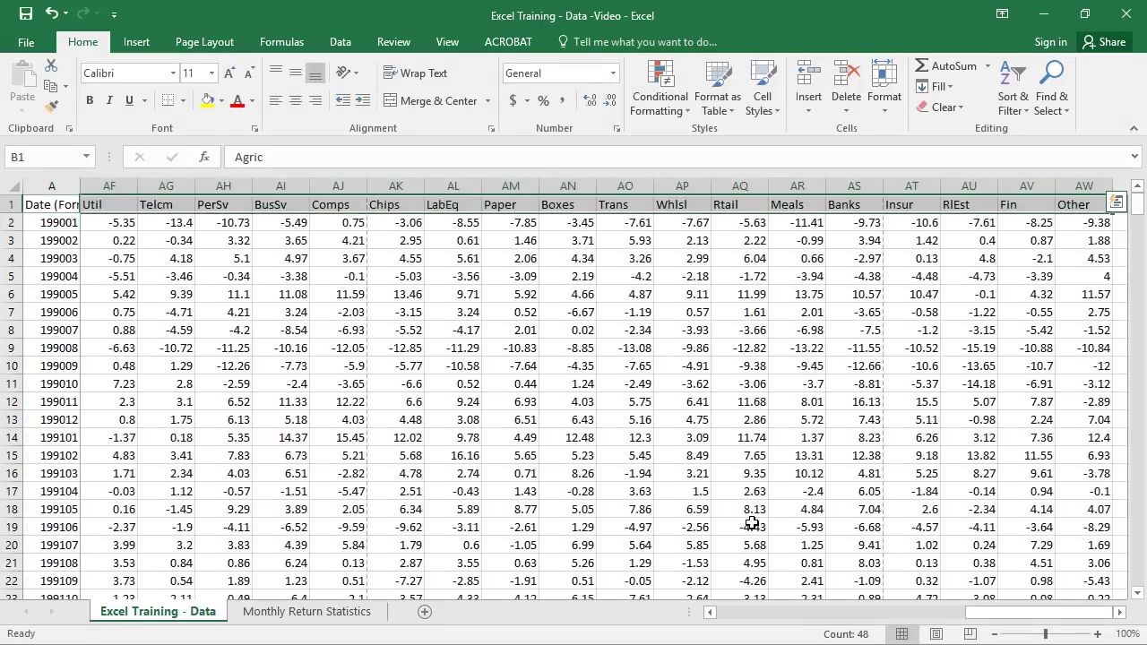
pyautogui.press('Up')
pyautogui.press('Down')
pyautogui.hotkey('ctrl', 'Down')
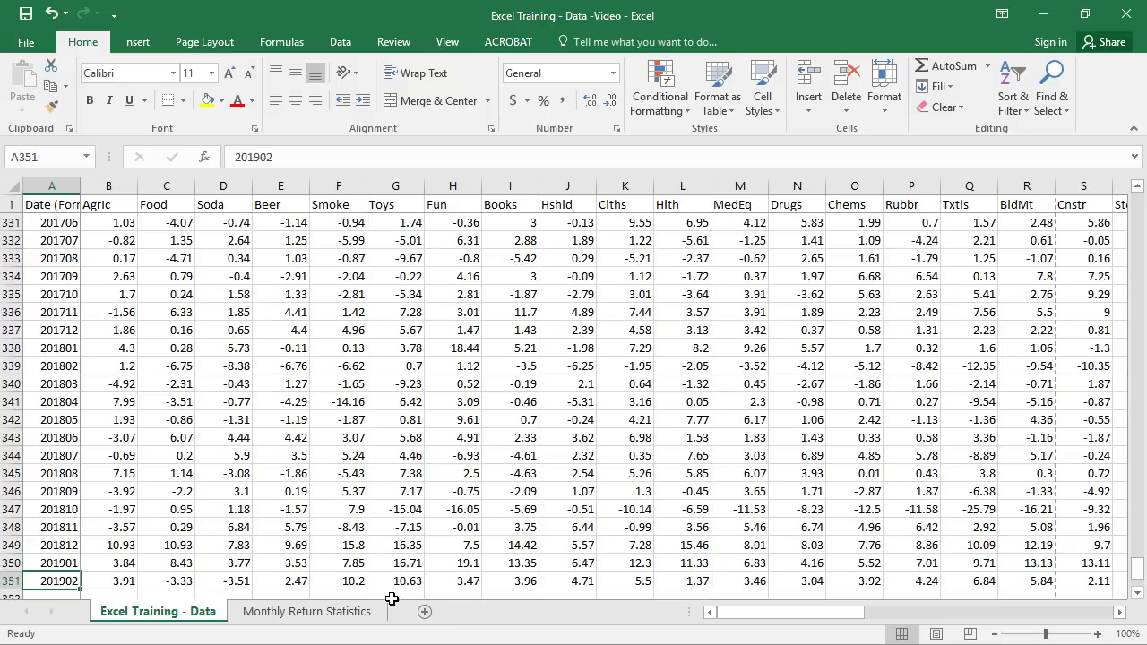
pyautogui.scroll(-4, 332, 489)
pyautogui.click(40, 402)
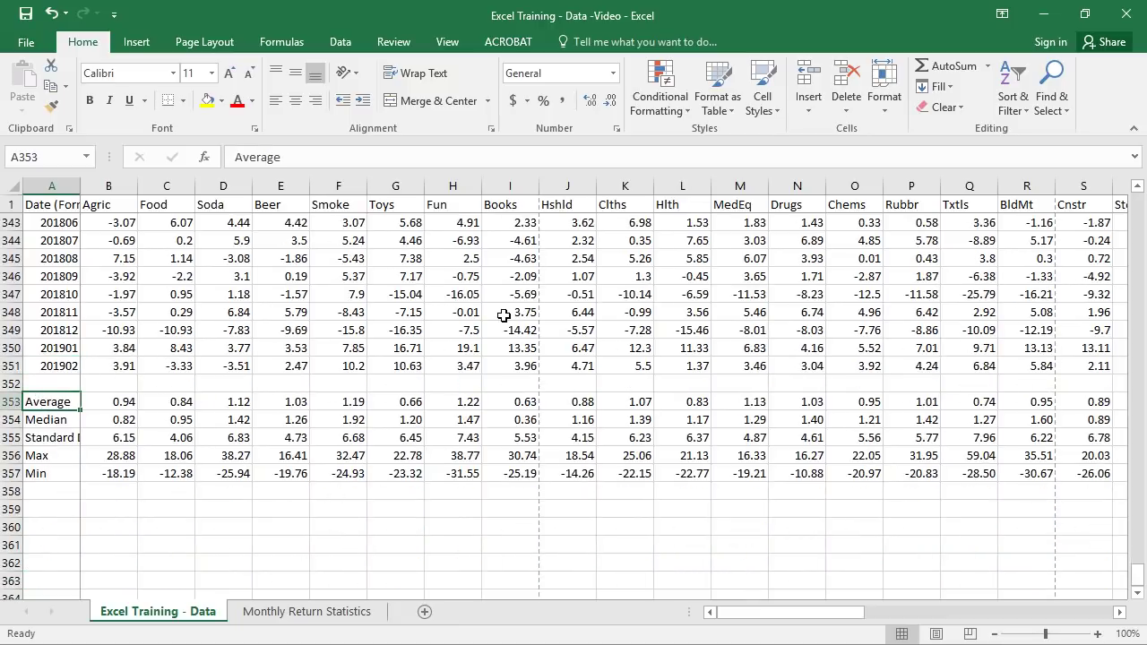
pyautogui.hotkey('ctrl', 'shift', 'Down')
pyautogui.hotkey('ctrl', 'shift', 'Right')
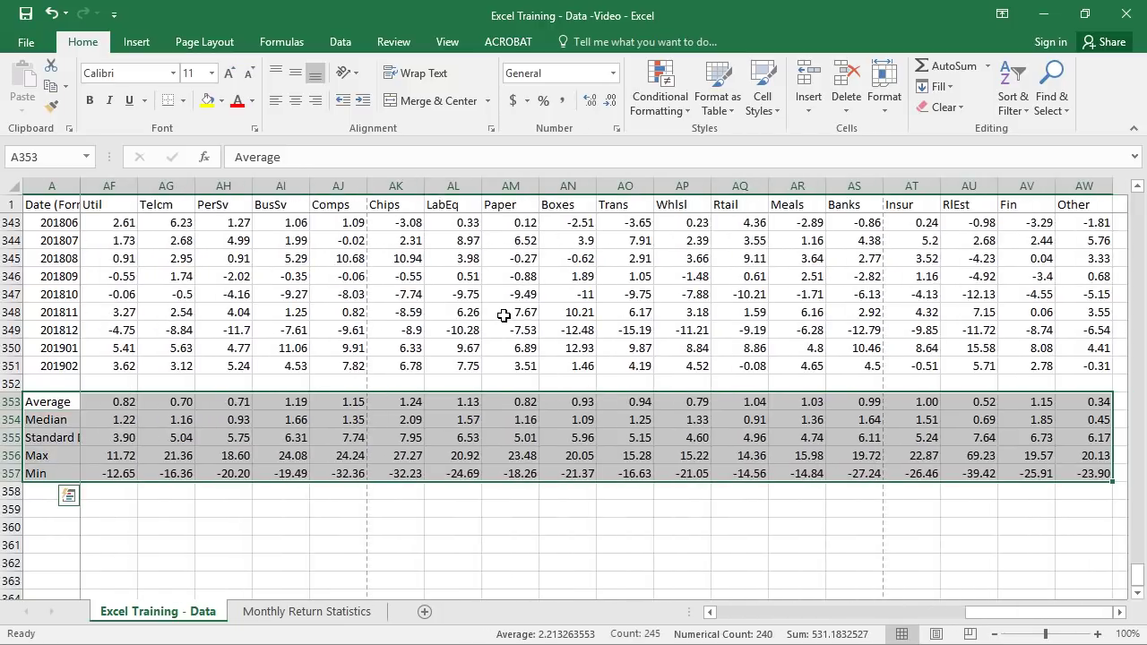
pyautogui.hotkey('ctrl', 'c')
# - Try to paste the copied statistics with all content, transposed, at B1 of the Monthly Return Statistics sheet
pyautogui.hotkey('ctrl', 'pagedown')
pyautogui.press('Up')
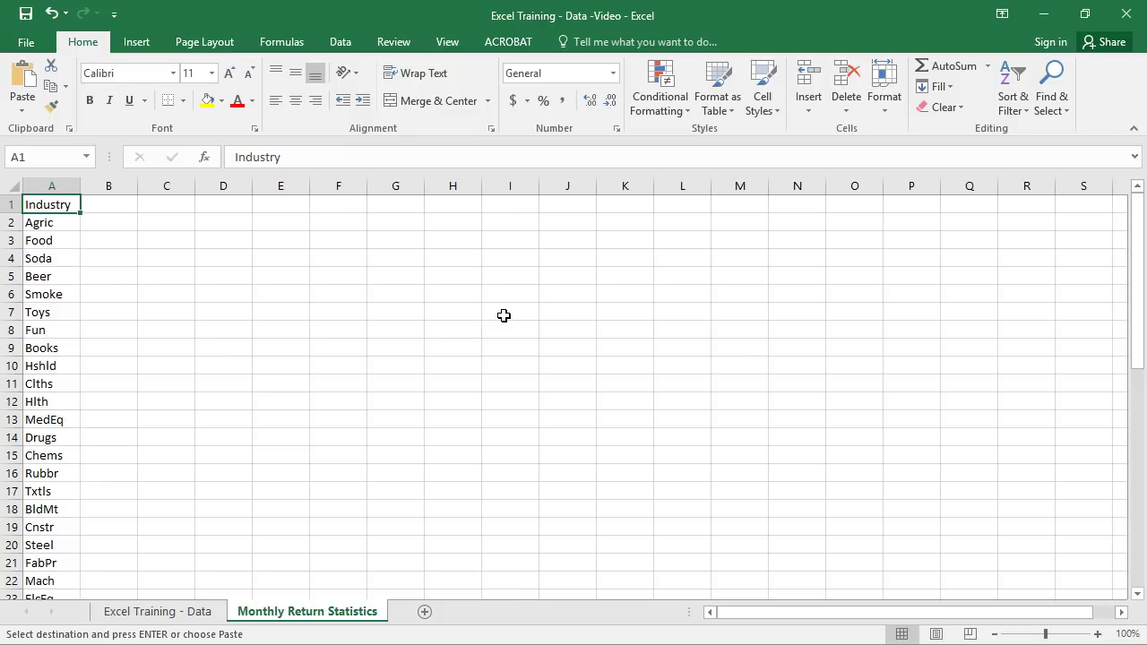
pyautogui.press('Right')
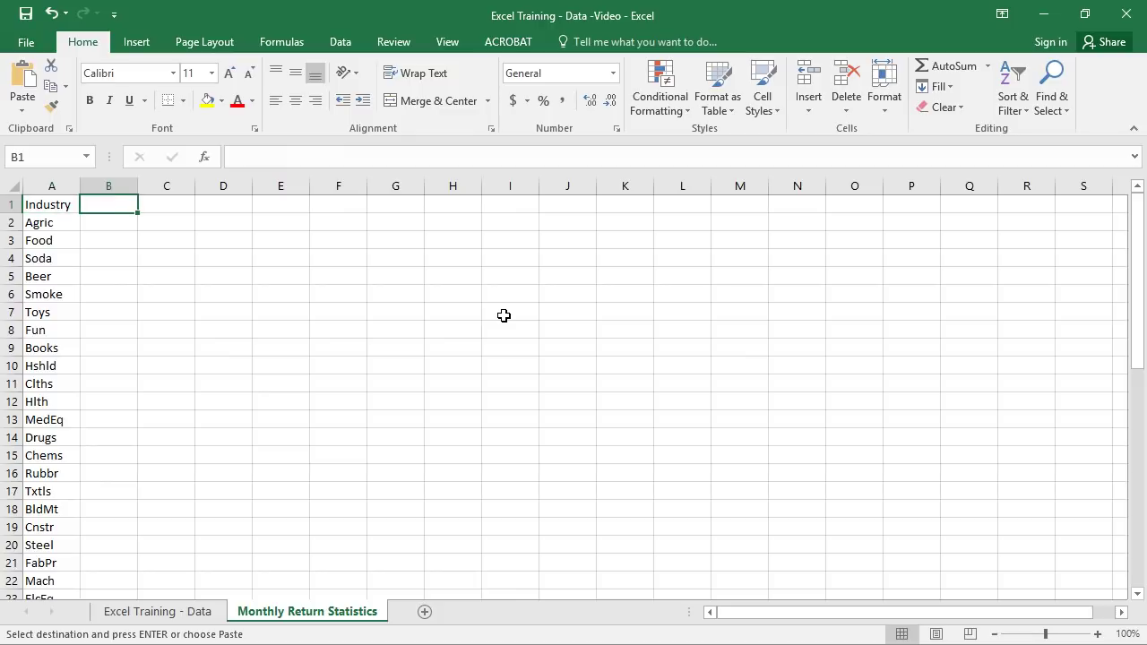
pyautogui.hotkey('alt', 'e')
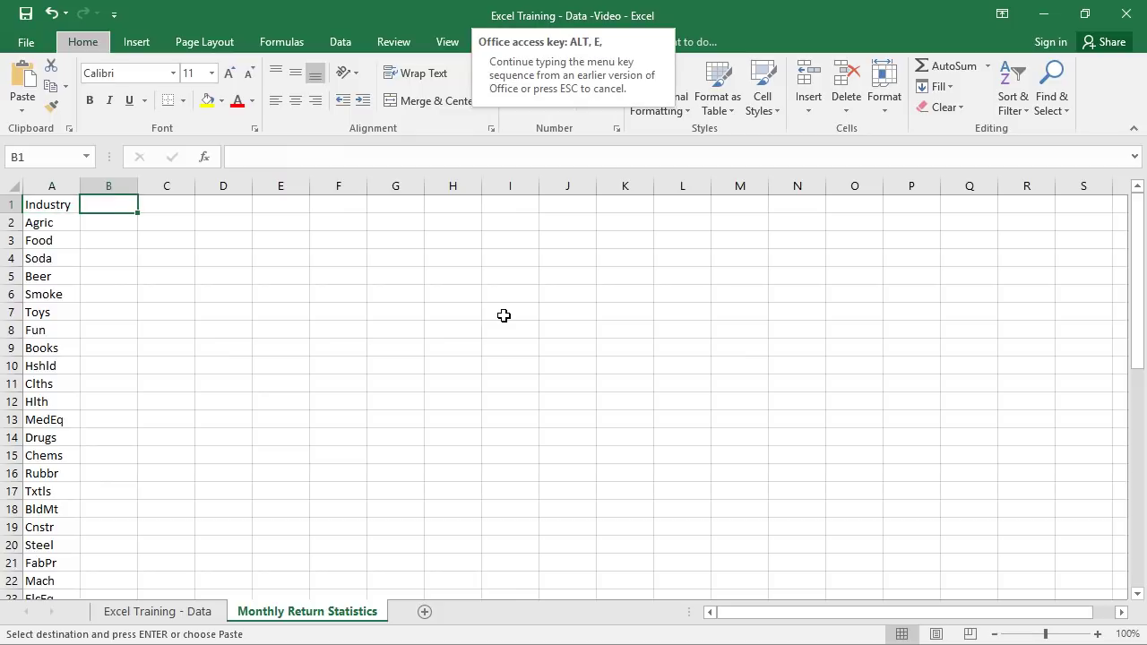
pyautogui.press('s')
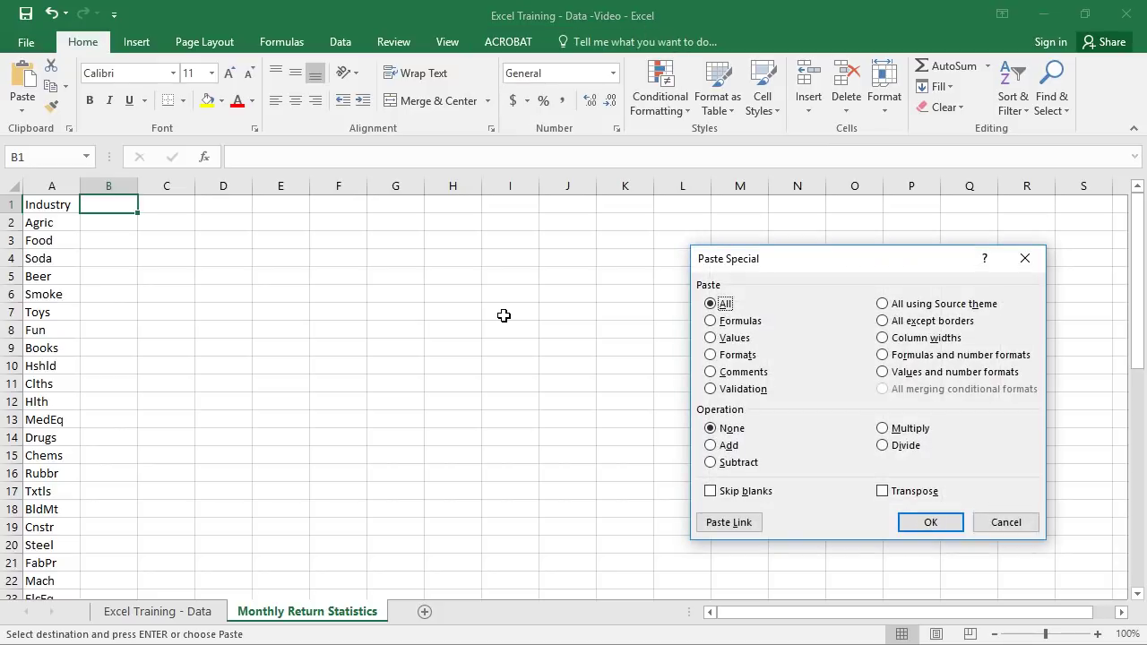
pyautogui.press('e')
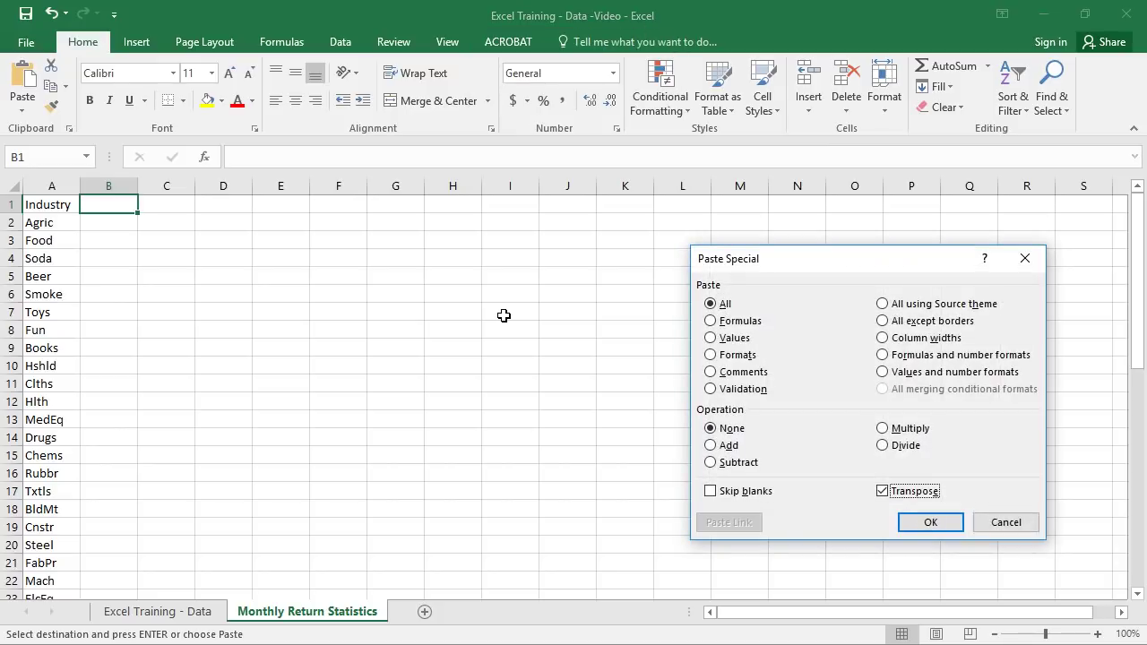
pyautogui.press('Return')
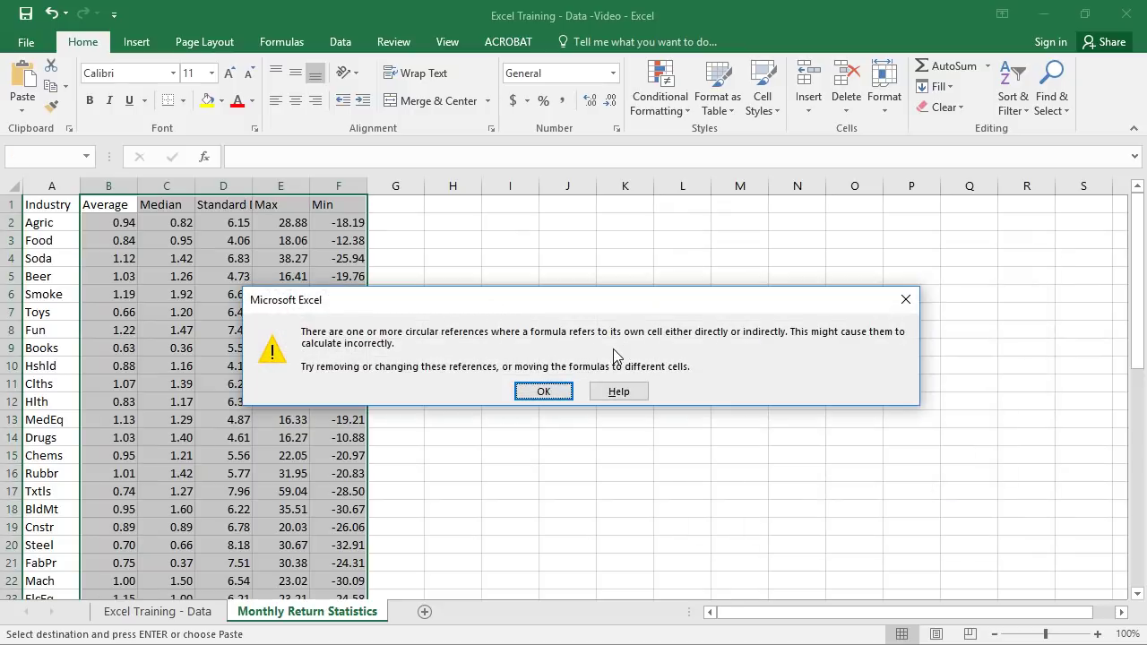
pyautogui.click(567, 393)
# - Inspect the Average formula for Soda in B4, and undo the transposed paste of the statistics
pyautogui.click(134, 254)
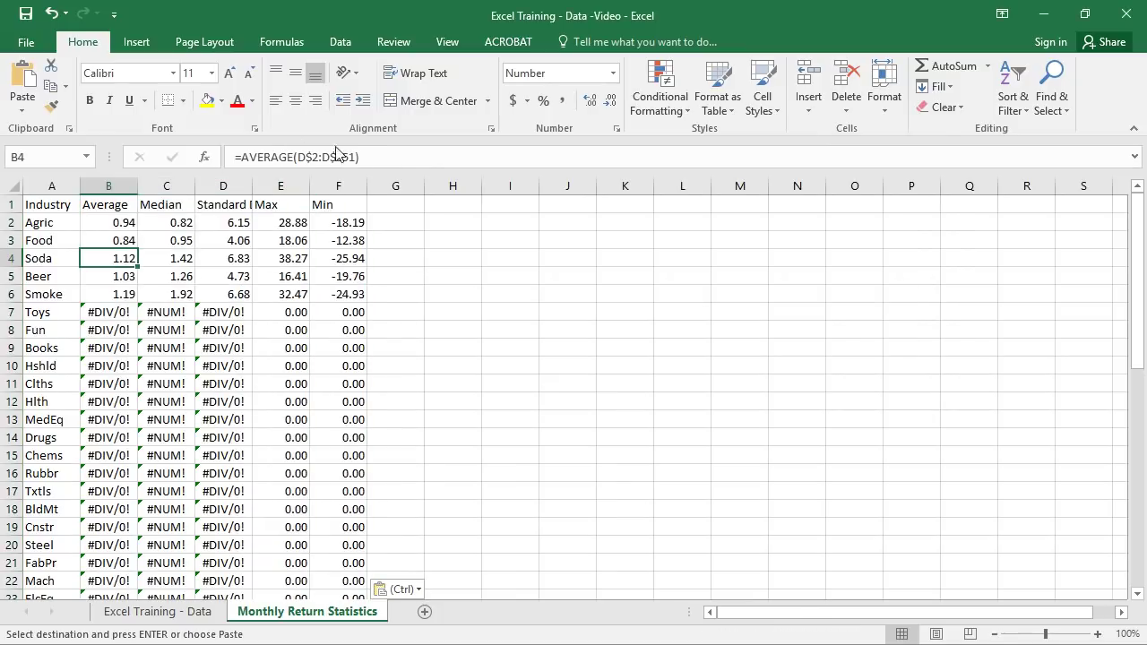
pyautogui.click(410, 158)
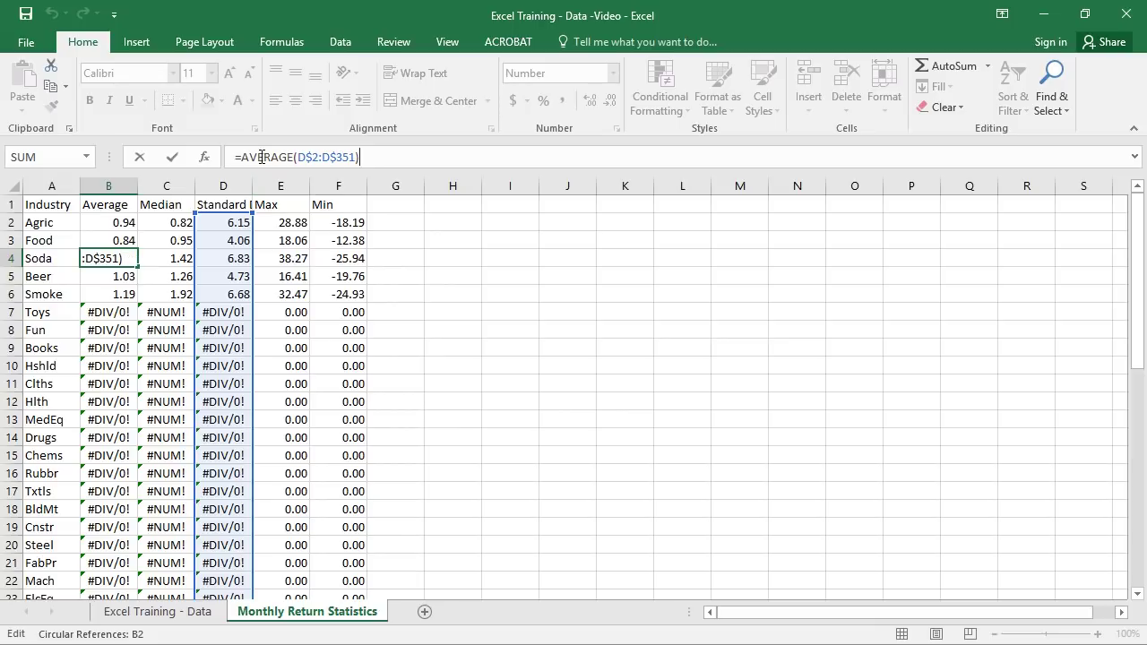
pyautogui.click(318, 258)
pyautogui.hotkey('ctrl', 'z')
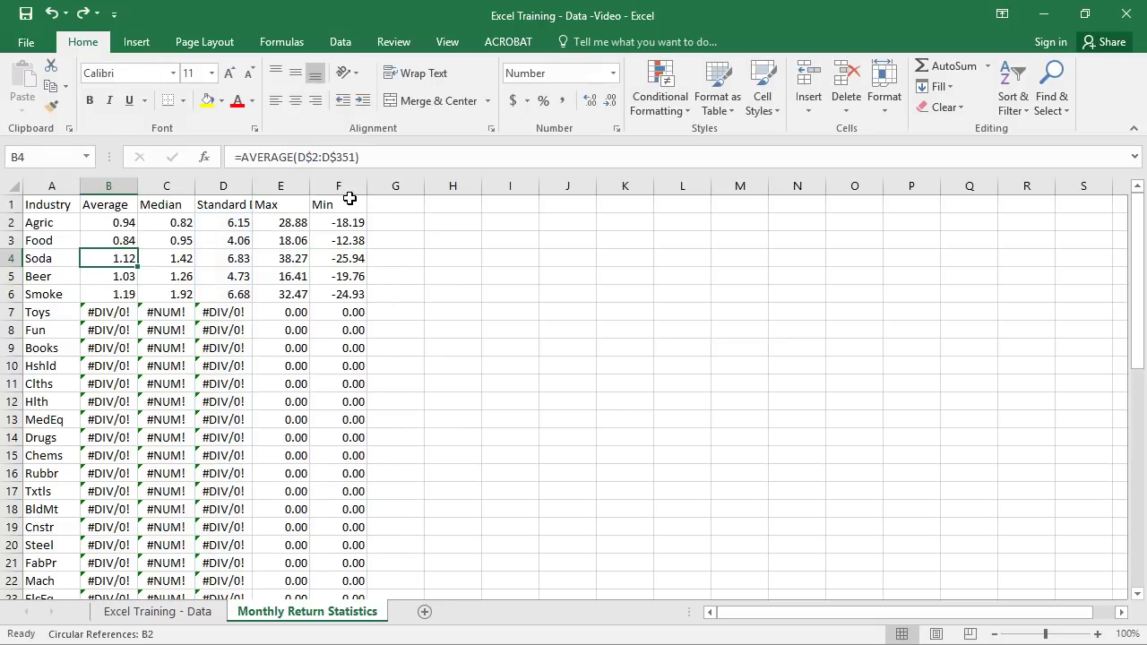
pyautogui.hotkey('ctrl', 'z')
pyautogui.hotkey('ctrl', 'pageup')
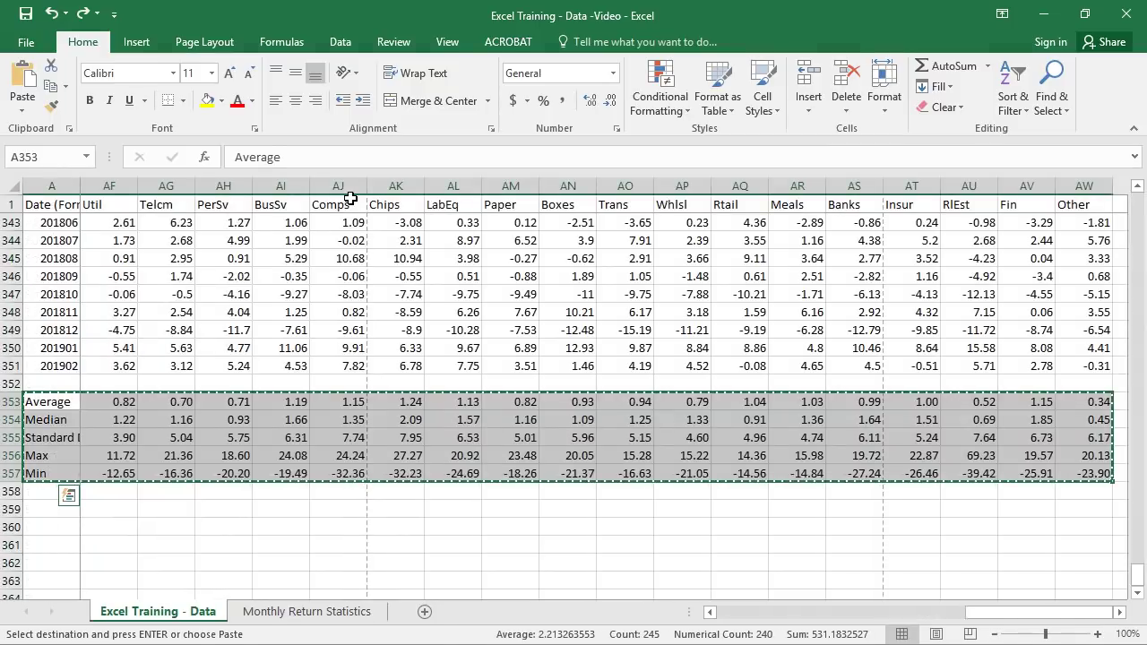
pyautogui.hotkey('ctrl', 'Home')
pyautogui.hotkey('ctrl', 'End')
pyautogui.hotkey('shift', 'Up')
pyautogui.hotkey('ctrl', 'shift', 'Left')
pyautogui.hotkey('shift', 'Up')
pyautogui.hotkey('shift', 'Up')
pyautogui.hotkey('shift', 'Up')
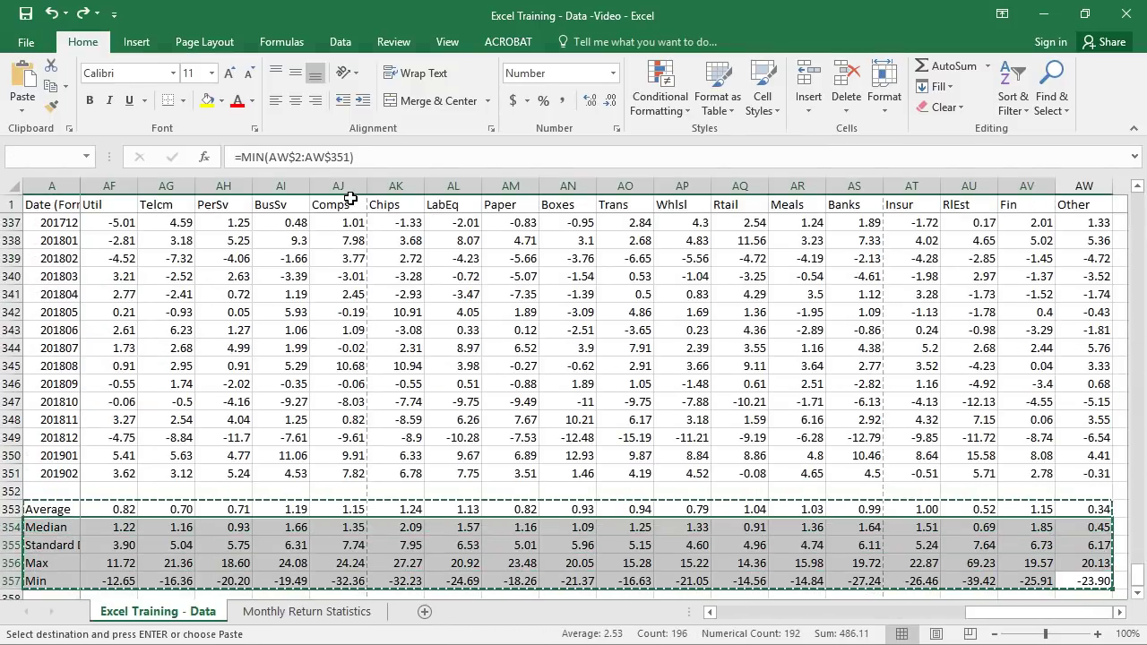
# - Paste the copied statistics block at B1 of the Monthly Return Statistics sheet as transposed values only
pyautogui.hotkey('ctrl', 'pagedown')
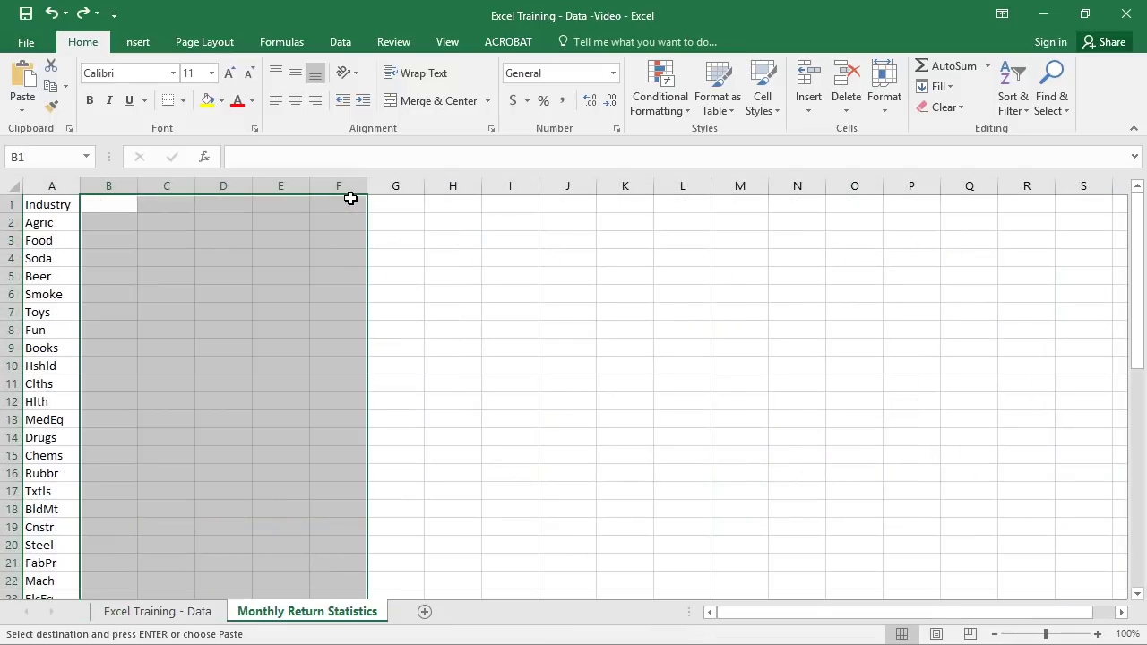
pyautogui.hotkey('ctrl', 'Home')
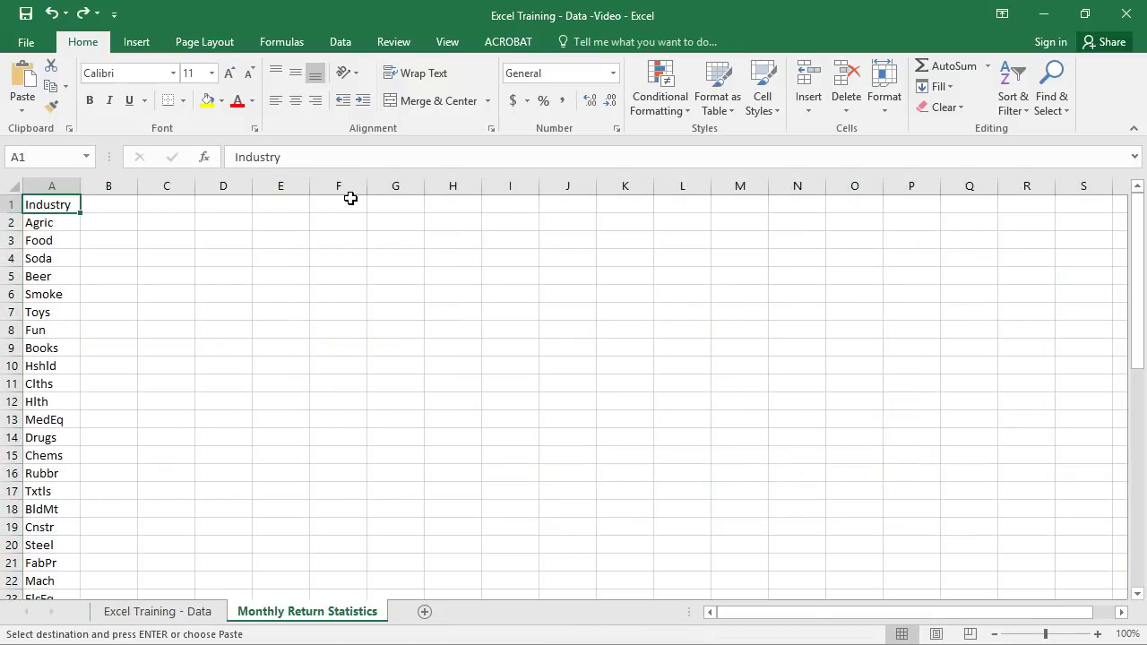
pyautogui.press('Right')
pyautogui.hotkey('alt', 'e')
pyautogui.press('s')
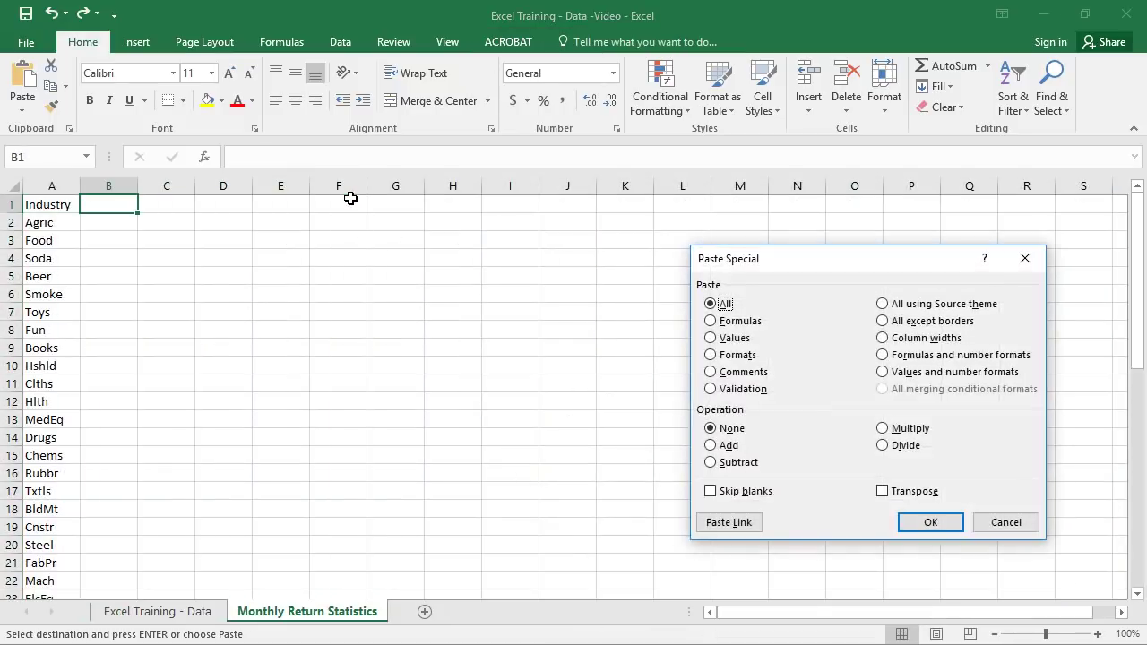
pyautogui.press('e')
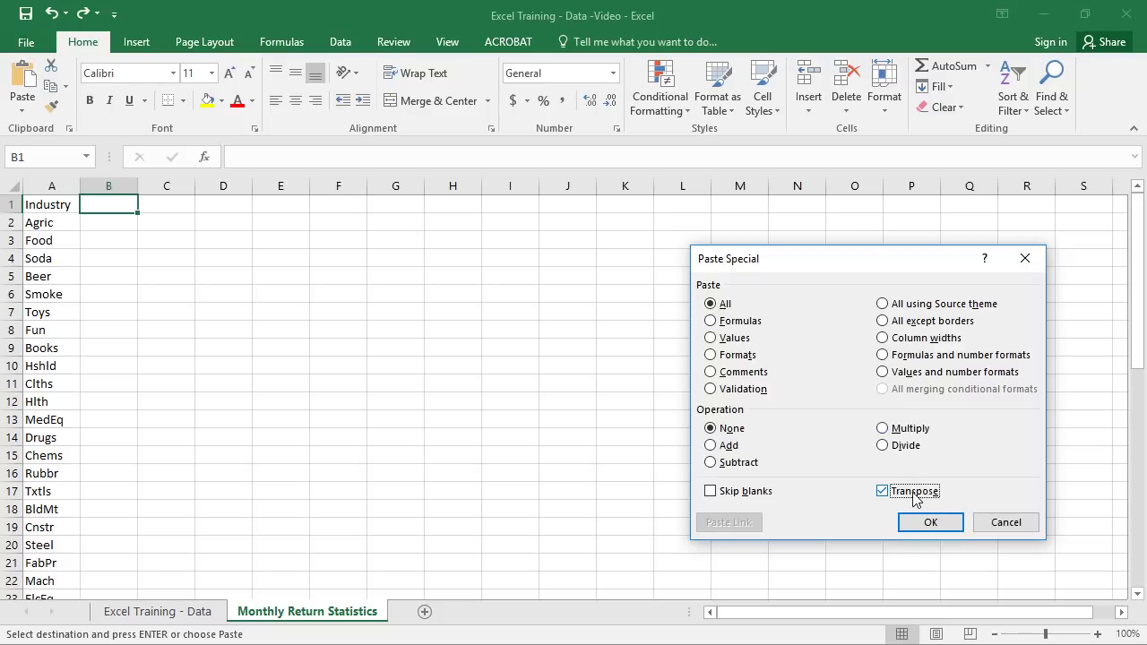
pyautogui.click(714, 337)
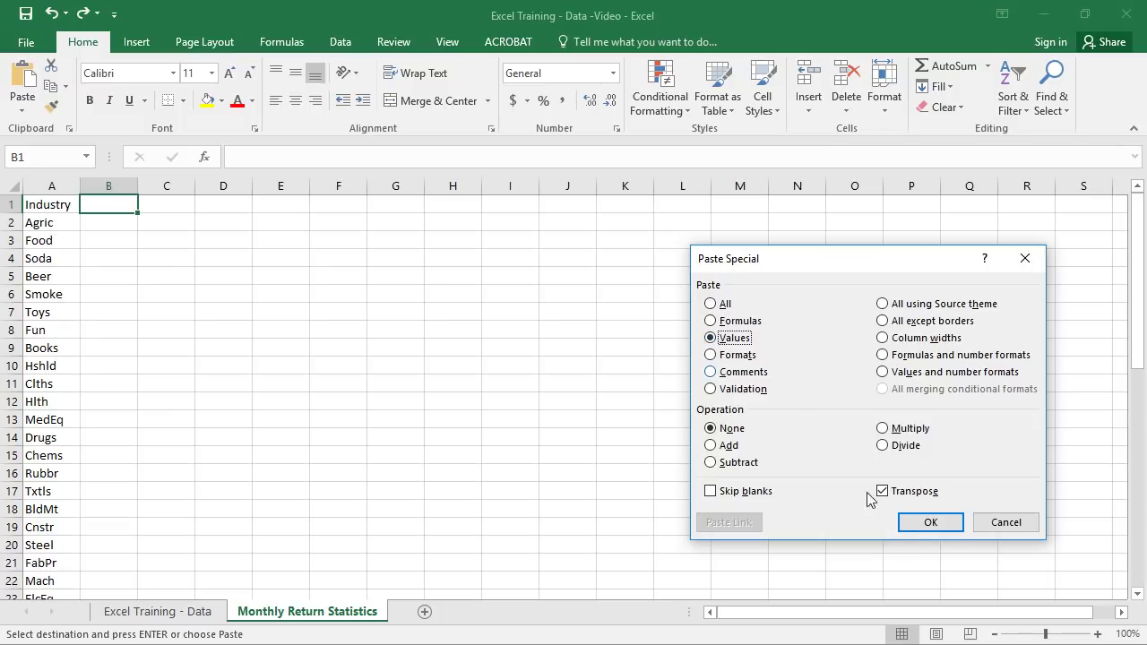
pyautogui.click(931, 523)
# - Check whether the Standard Deviation cell for Soda in D4 holds a plain value or a formula
pyautogui.click(226, 260)
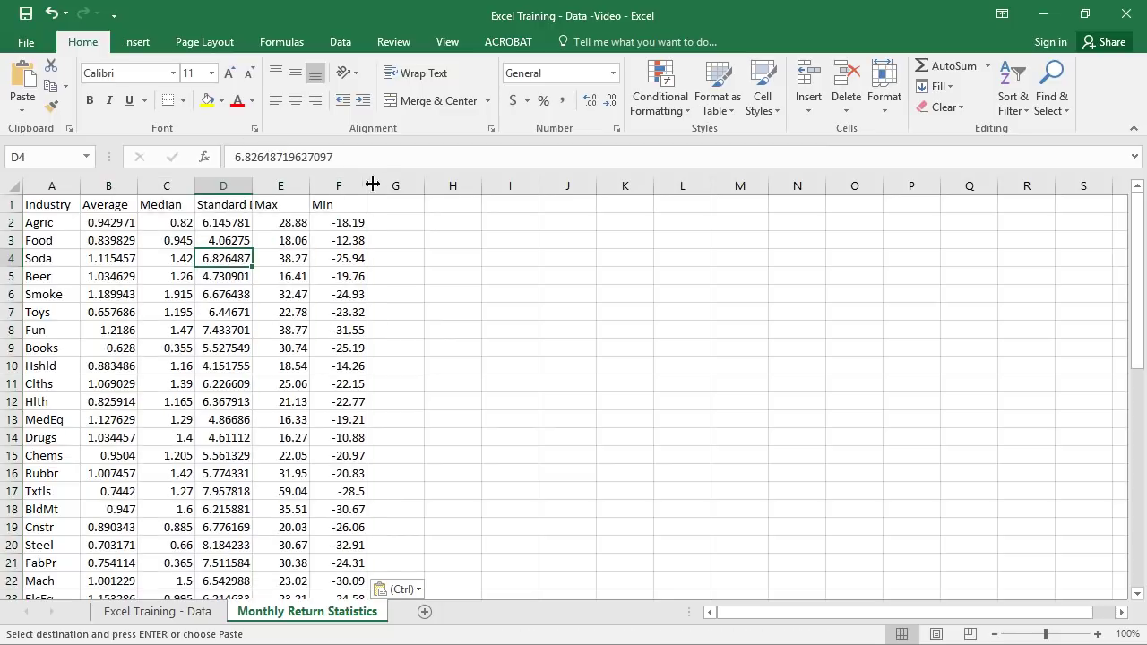
pyautogui.click(384, 158)
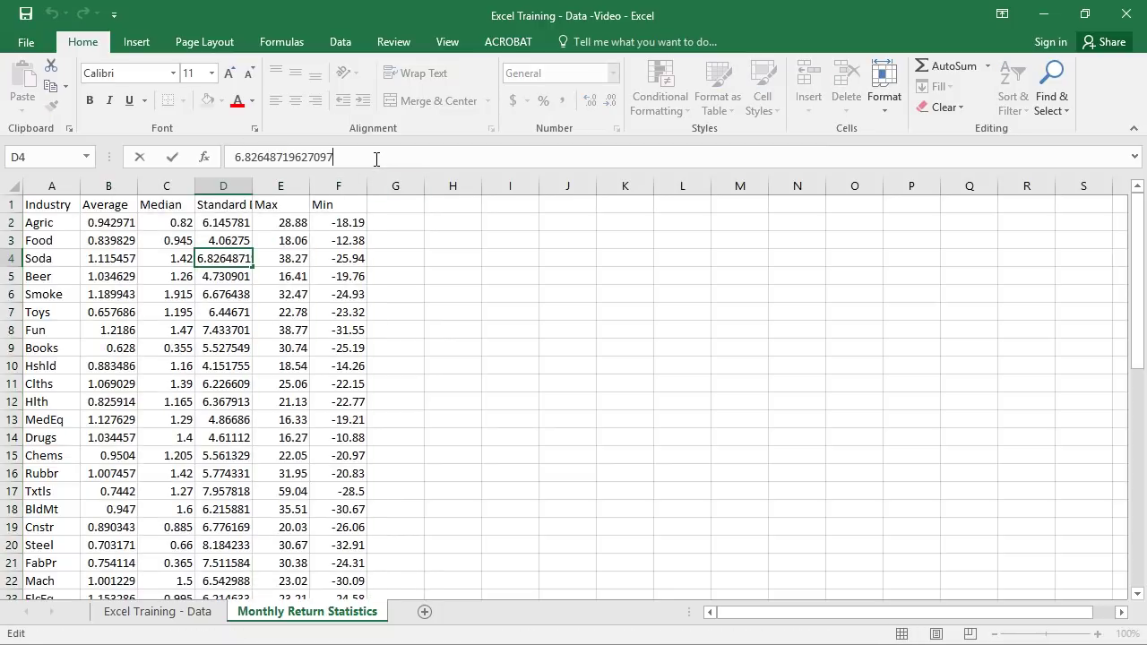
pyautogui.click(225, 258)
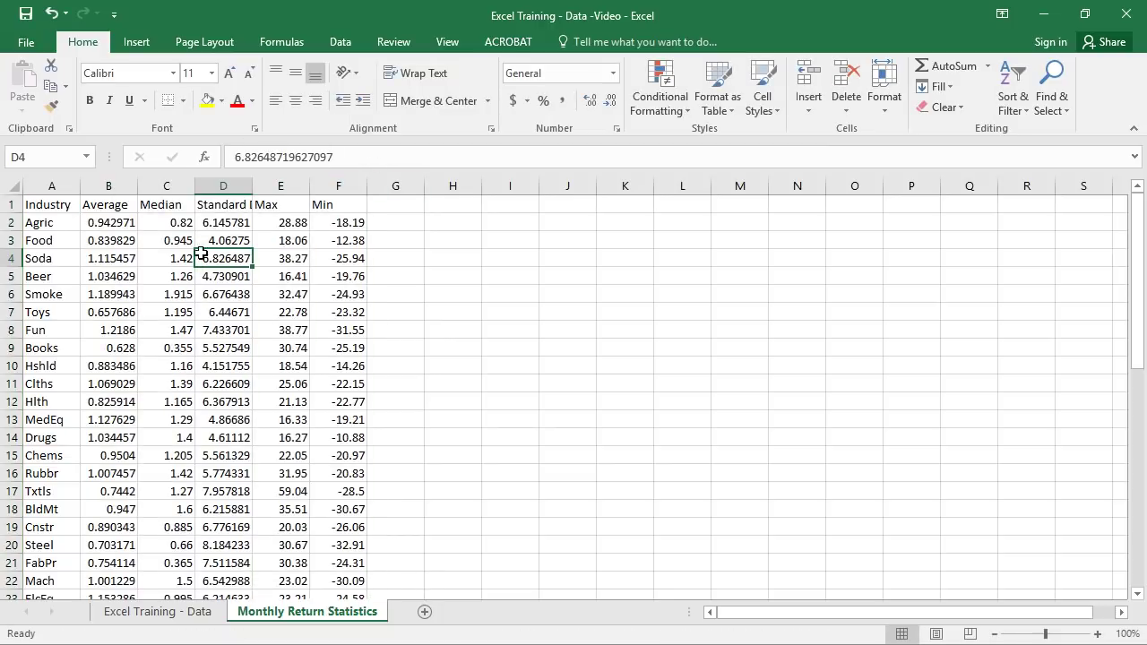
# - Apply the Number format with two decimals to the statistics in B2:F49, and return to B2
pyautogui.click(104, 223)
pyautogui.hotkey('ctrl', 'shift', 'End')
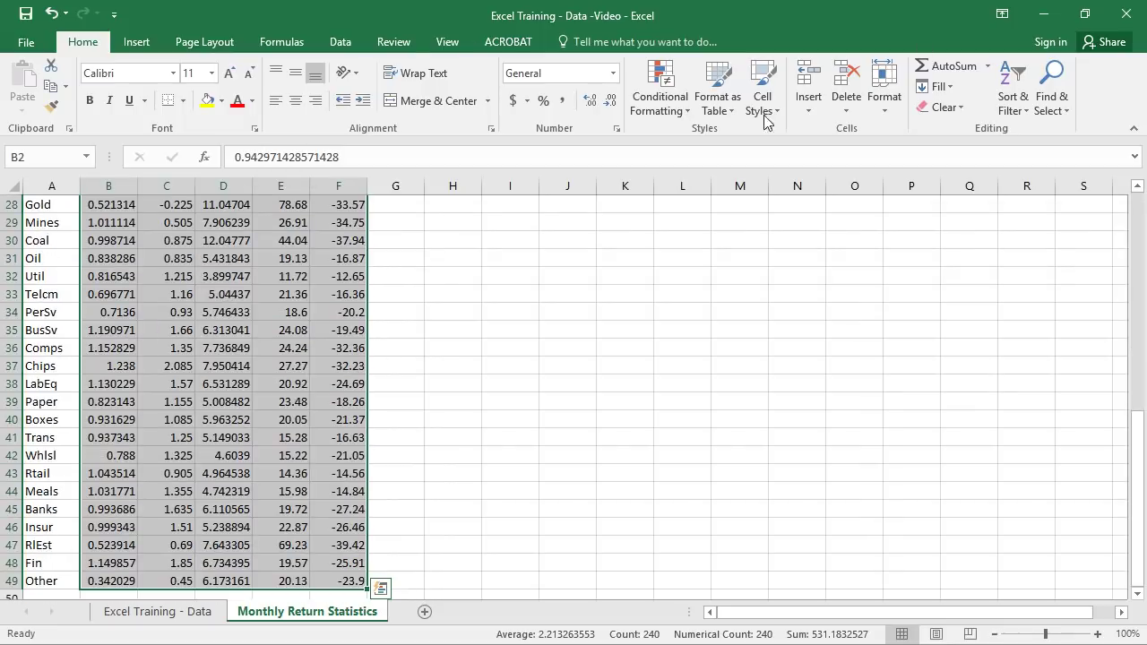
pyautogui.click(609, 102)
pyautogui.click(612, 73)
pyautogui.click(600, 154)
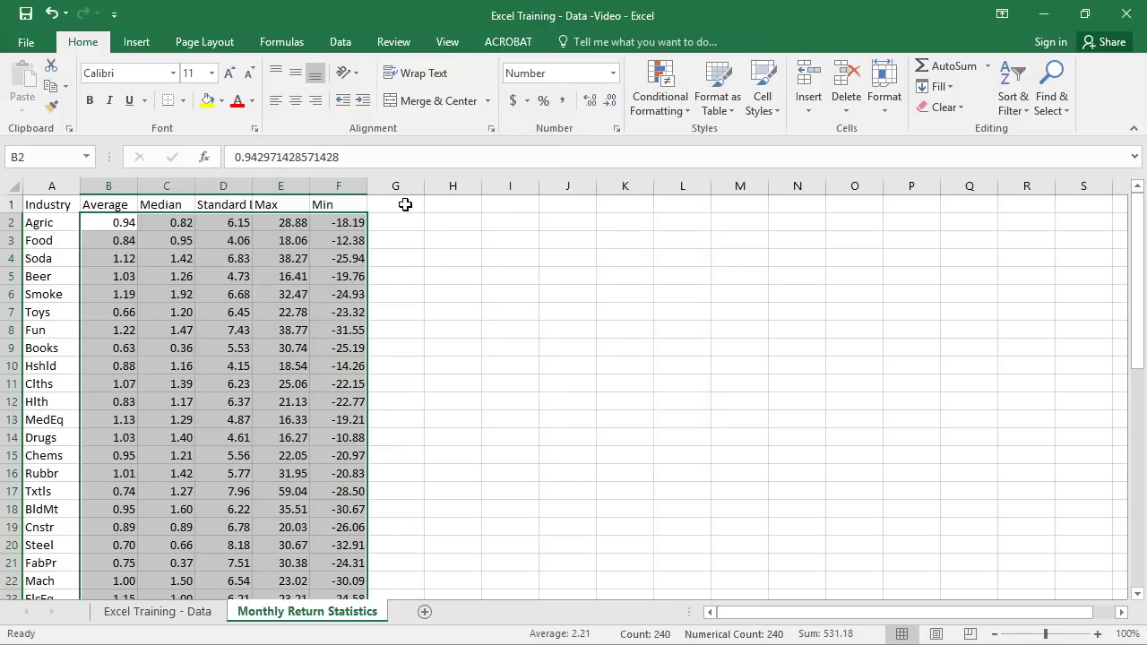
pyautogui.hotkey('ctrl', 'Home')
pyautogui.press('Down')
pyautogui.press('Right')
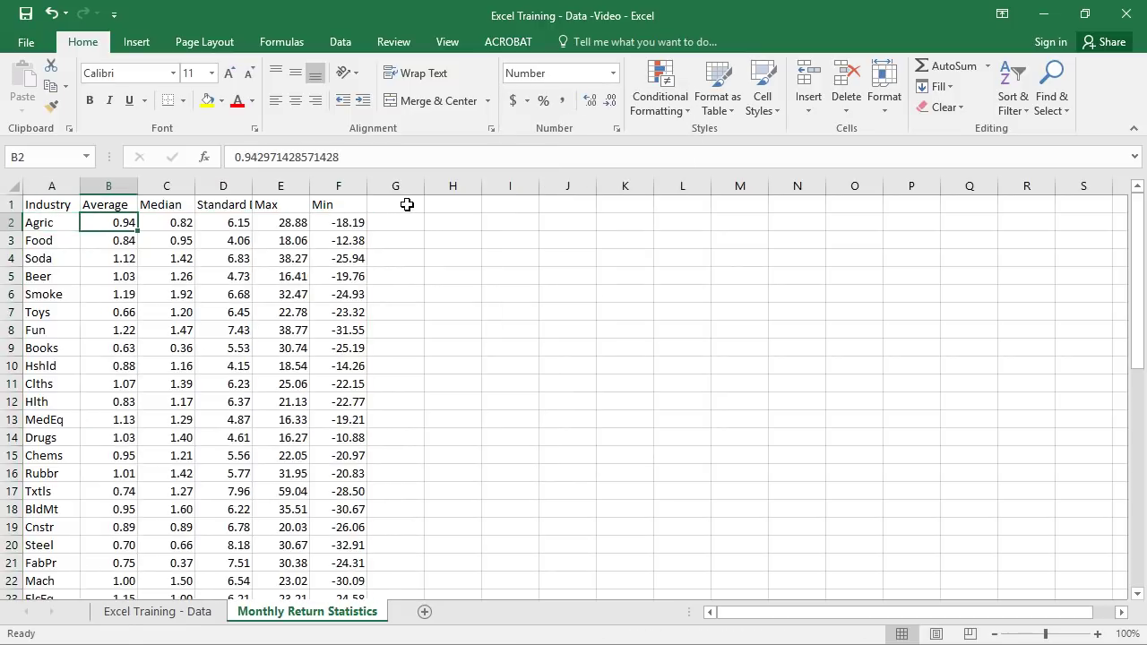
# - Freeze the header row and the Industry column of the Monthly Return Statistics sheet at cell B2
pyautogui.hotkey('alt', 'w')
pyautogui.press('f')
pyautogui.press('f')
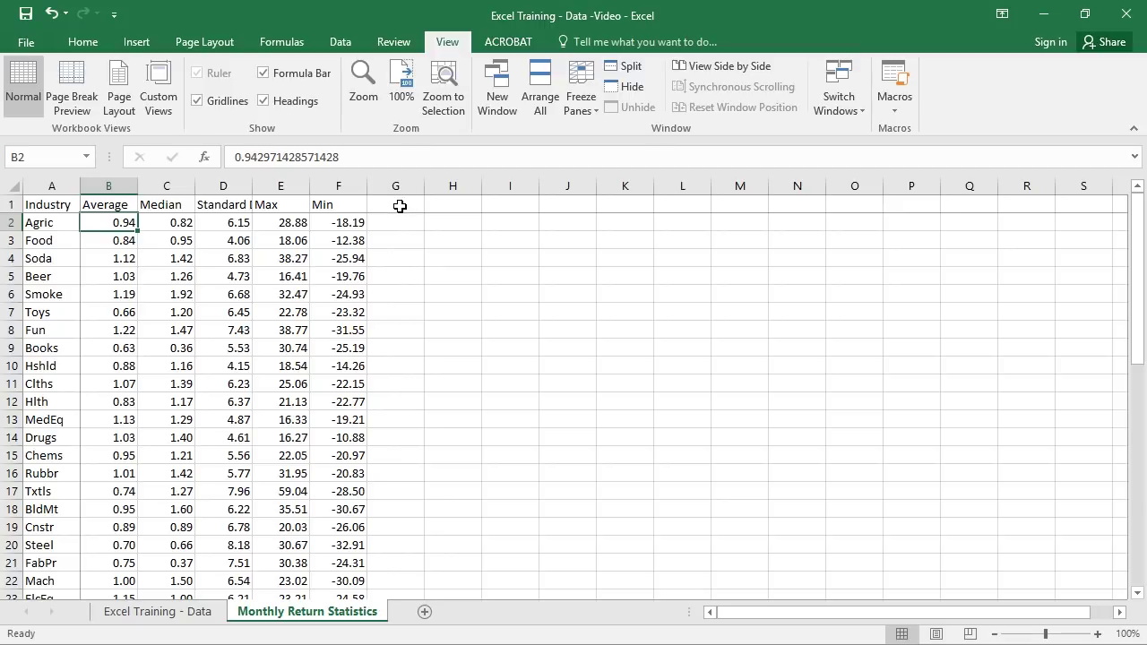
# - Review the statistics in the Steel row, and look through the industry list from its last entry back up to Soda
pyautogui.click(63, 546)
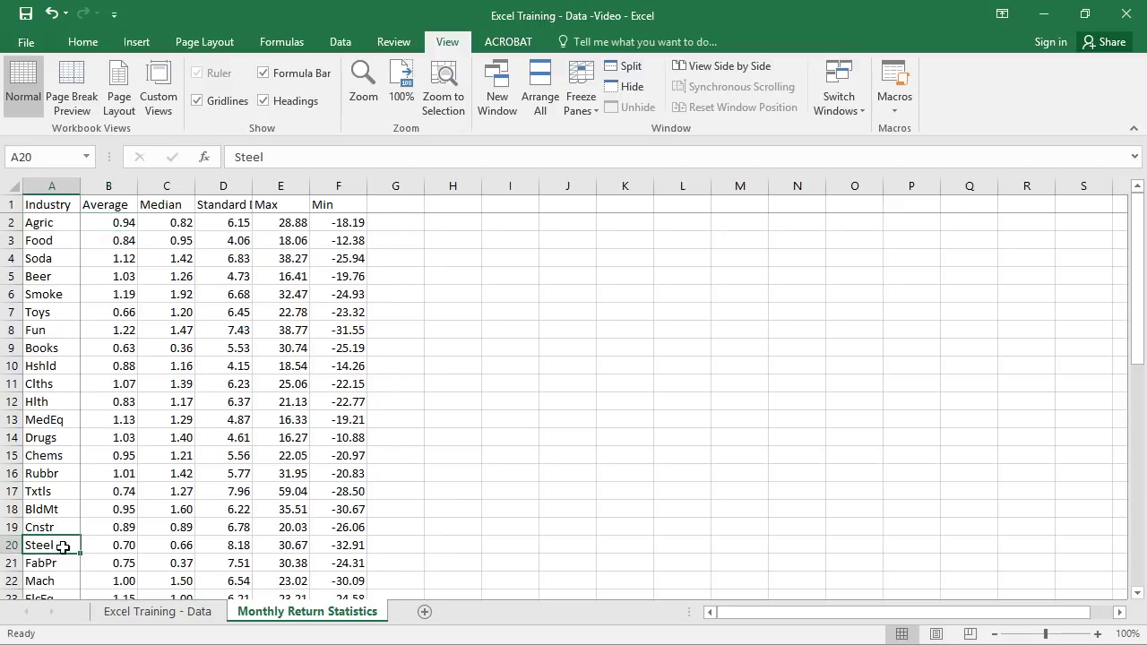
pyautogui.click(129, 539)
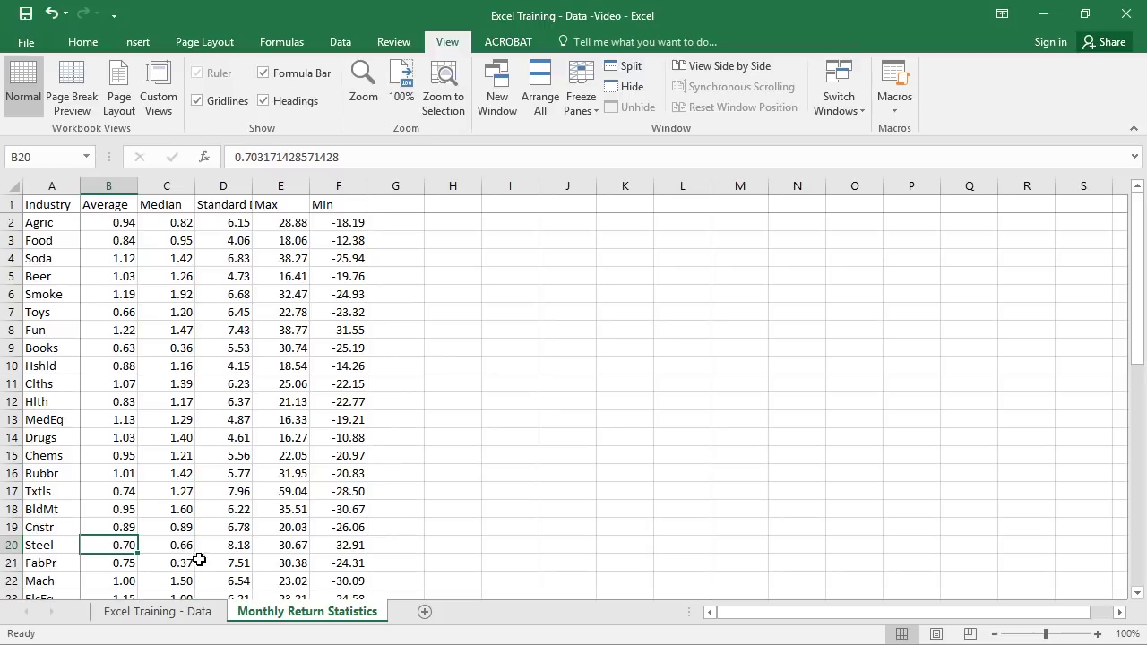
pyautogui.click(356, 542)
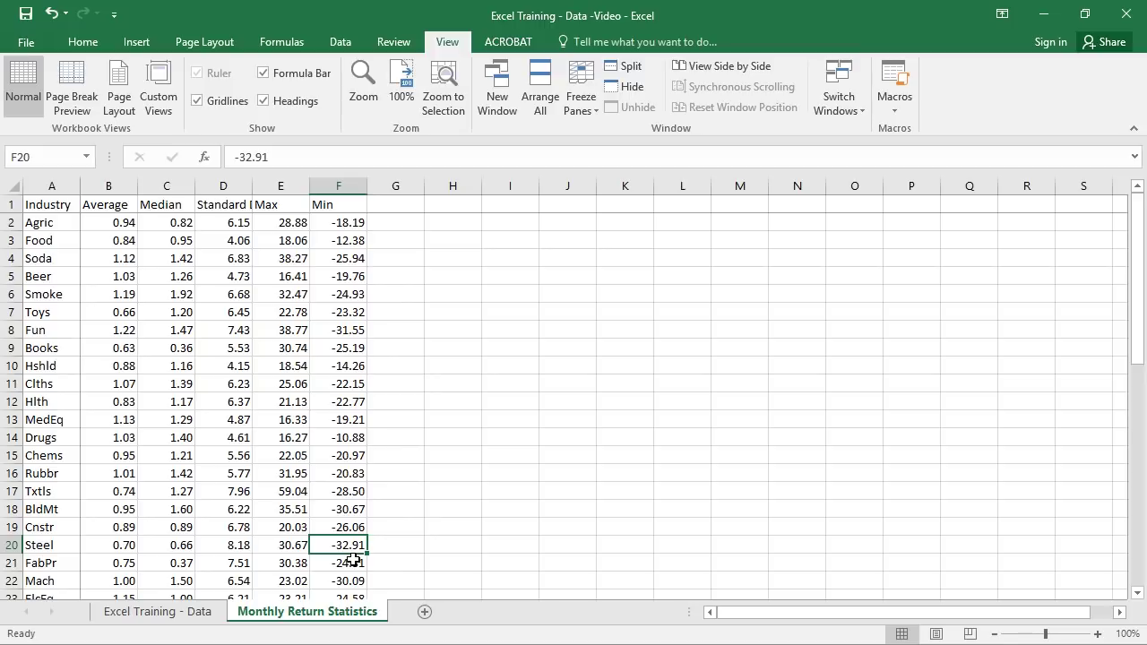
pyautogui.press('Home')
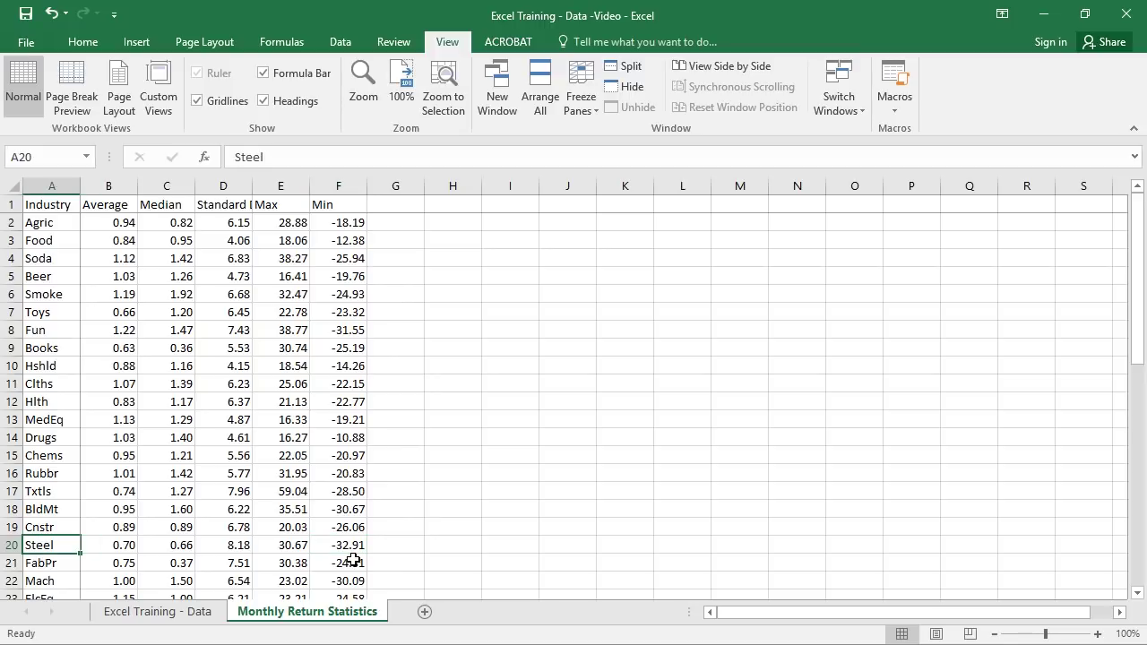
pyautogui.hotkey('ctrl', 'Down')
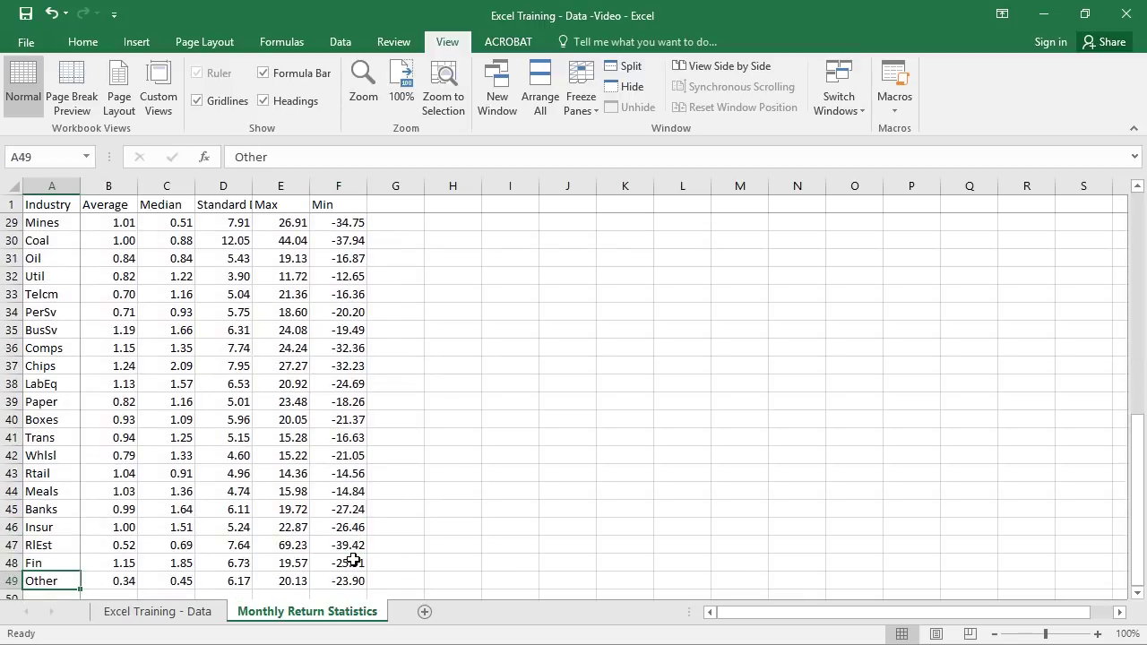
pyautogui.hotkey('ctrl', 'Up')
pyautogui.press('Down')
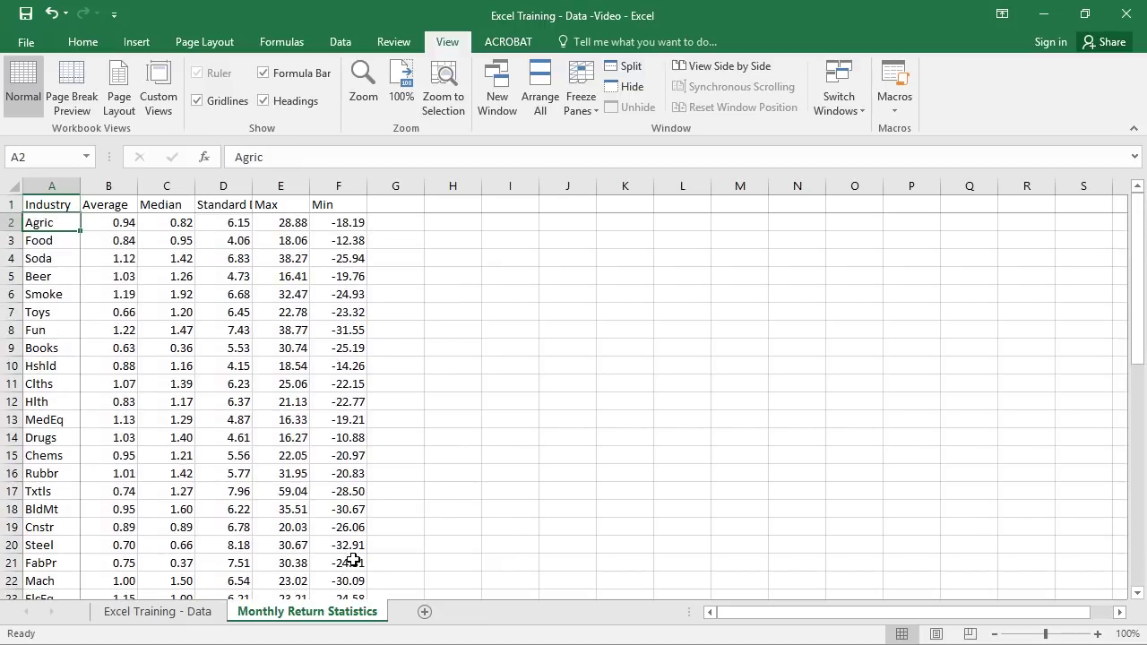
pyautogui.press('Down')
pyautogui.press('Down')
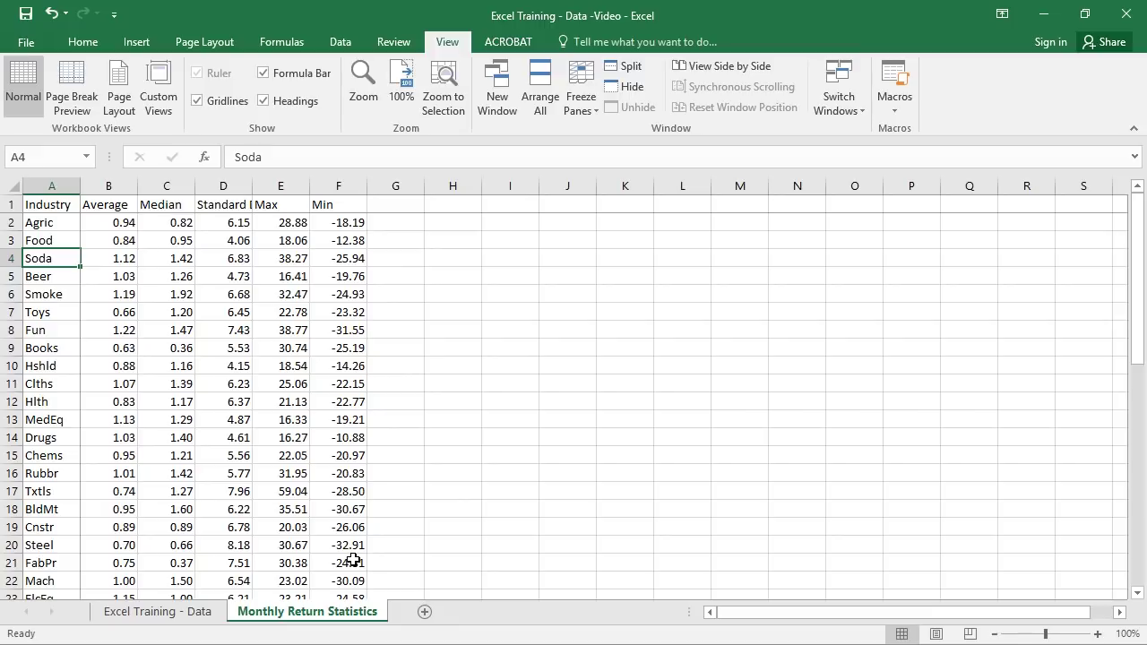
# - Add the header Average Industry in AX1 of the Excel Training - Data sheet, after the Other column
pyautogui.hotkey('ctrl', 'pageup')
pyautogui.hotkey('ctrl', 'Home')
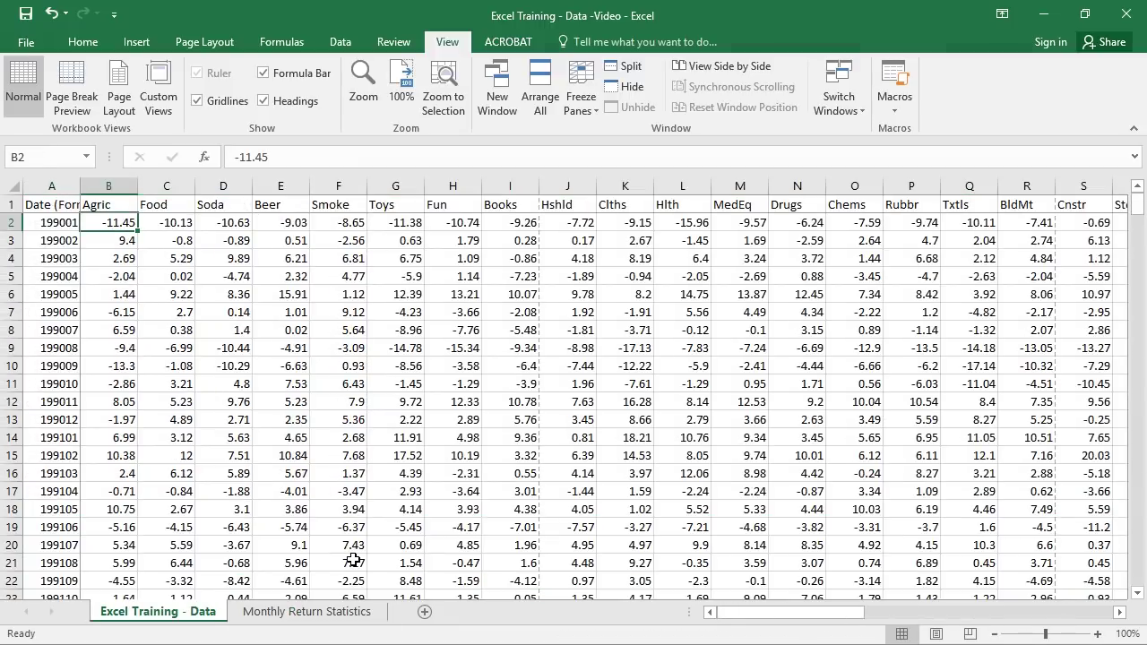
pyautogui.hotkey('ctrl', 'Right')
pyautogui.press('Right')
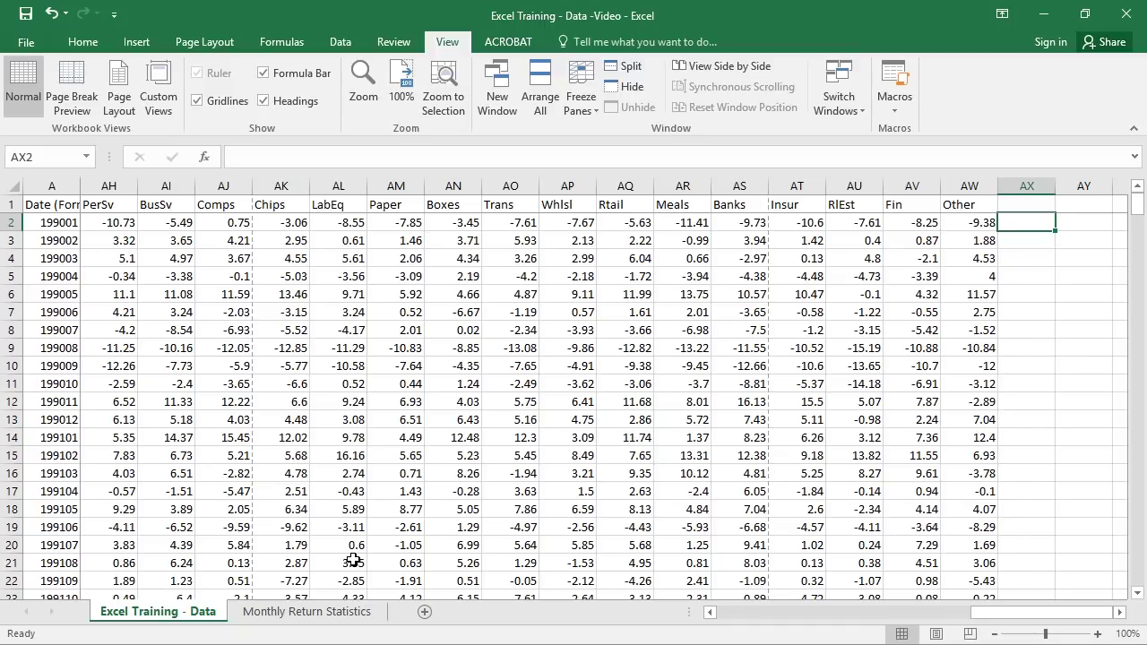
pyautogui.press('Up')
pyautogui.write('A')
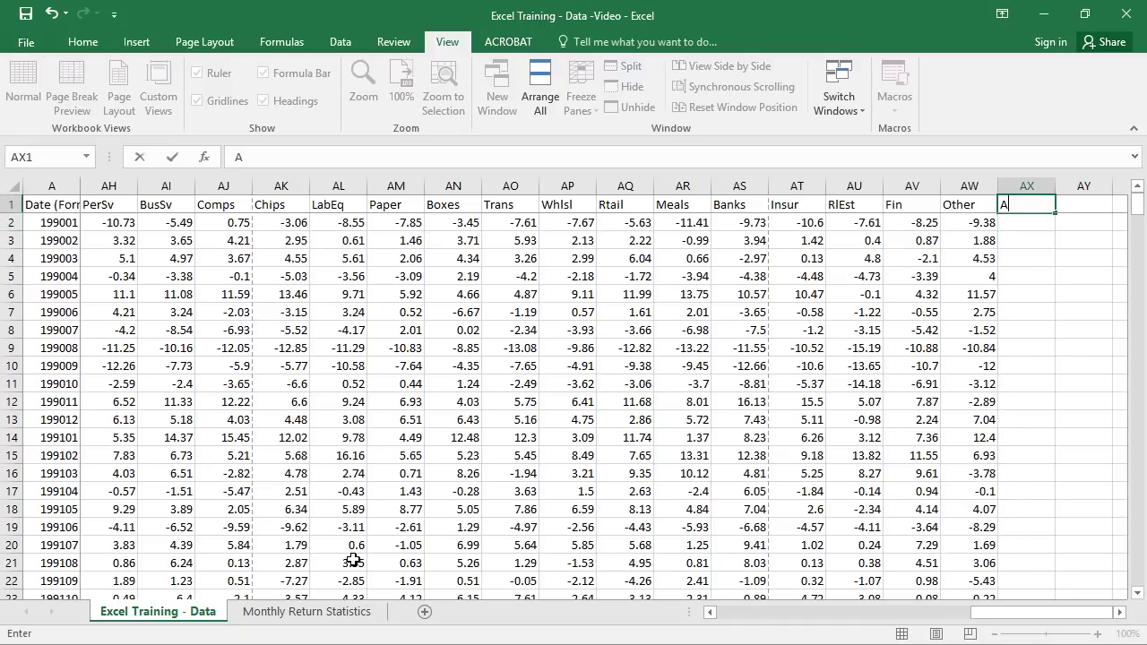
pyautogui.write('verage Industry')
pyautogui.press('Return')
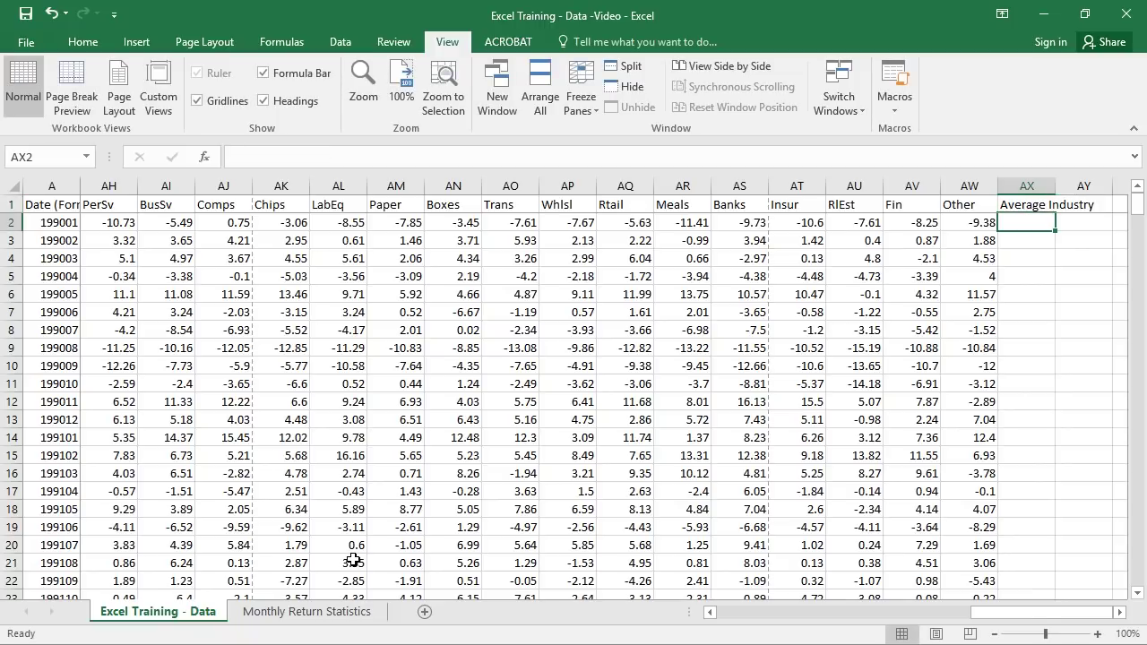
# - Enter =AVERAGE(B2:AW2) in AX2 to average all industry returns for the first month
pyautogui.write('=average')
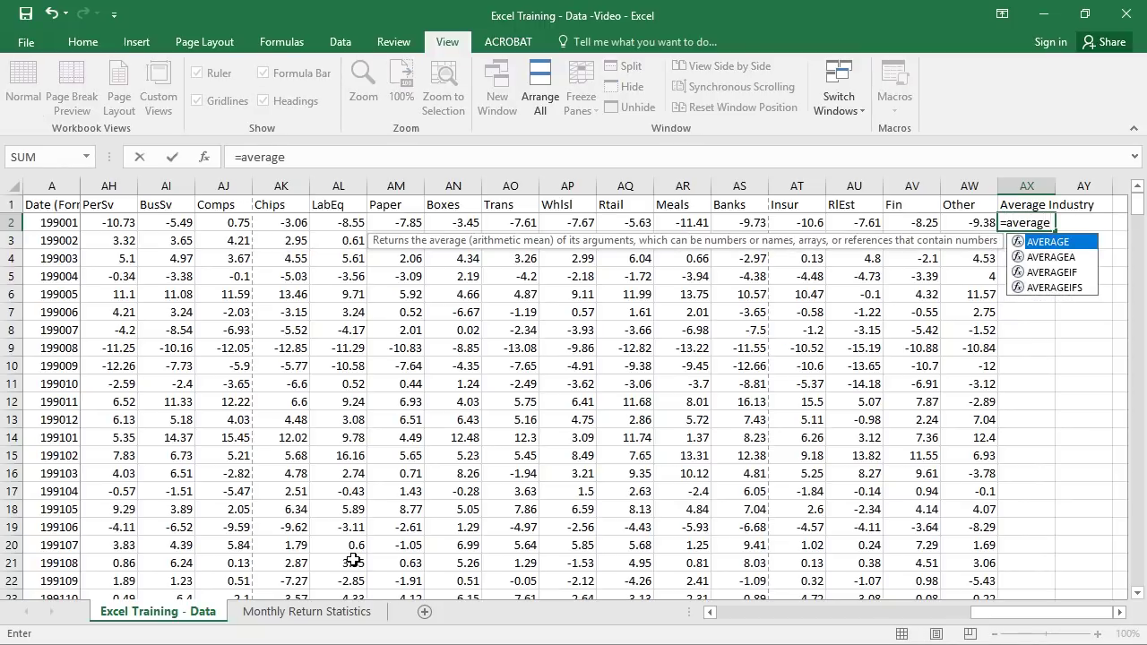
pyautogui.write('(')
pyautogui.press('Left')
pyautogui.hotkey('ctrl', 'shift', 'Left')
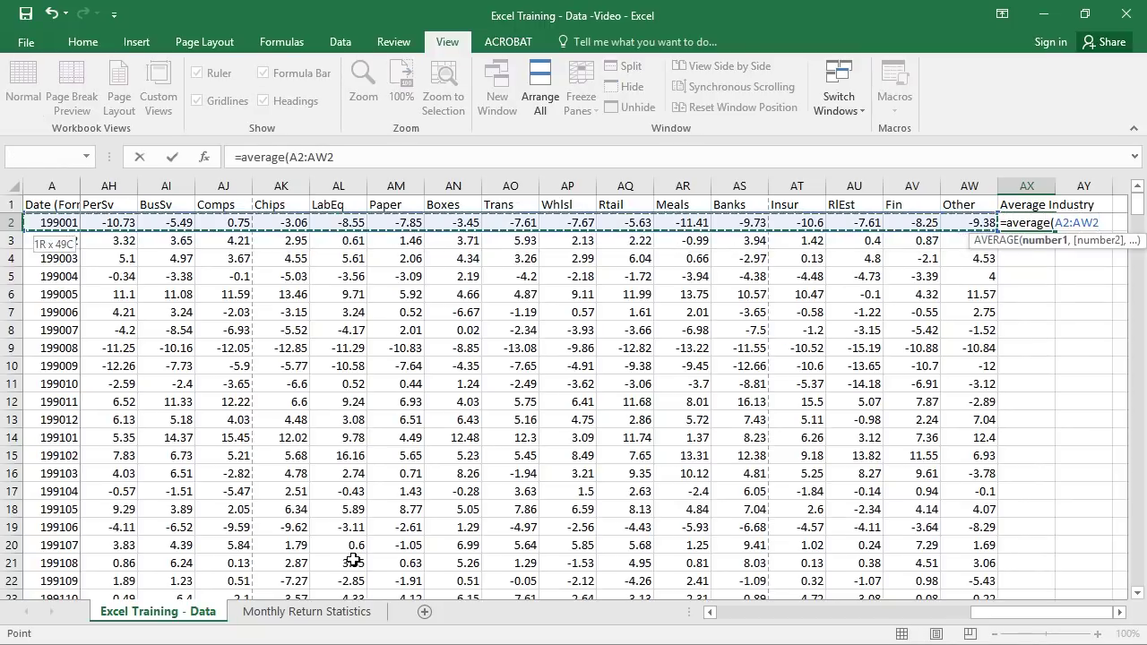
pyautogui.hotkey('shift', 'Right')
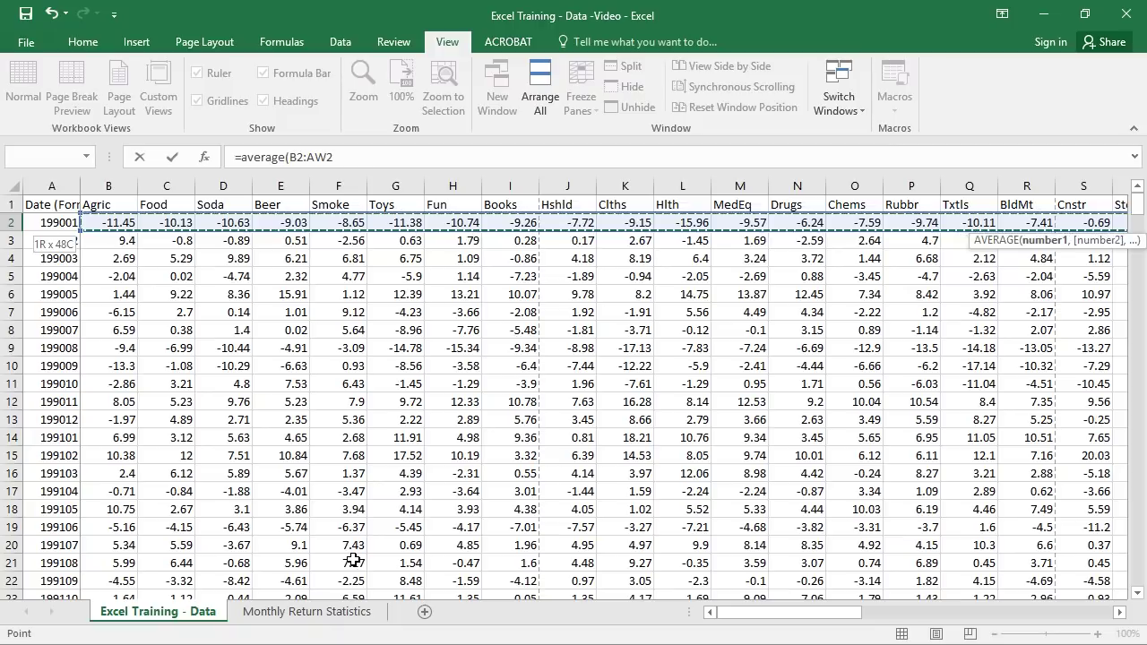
pyautogui.press('Return')
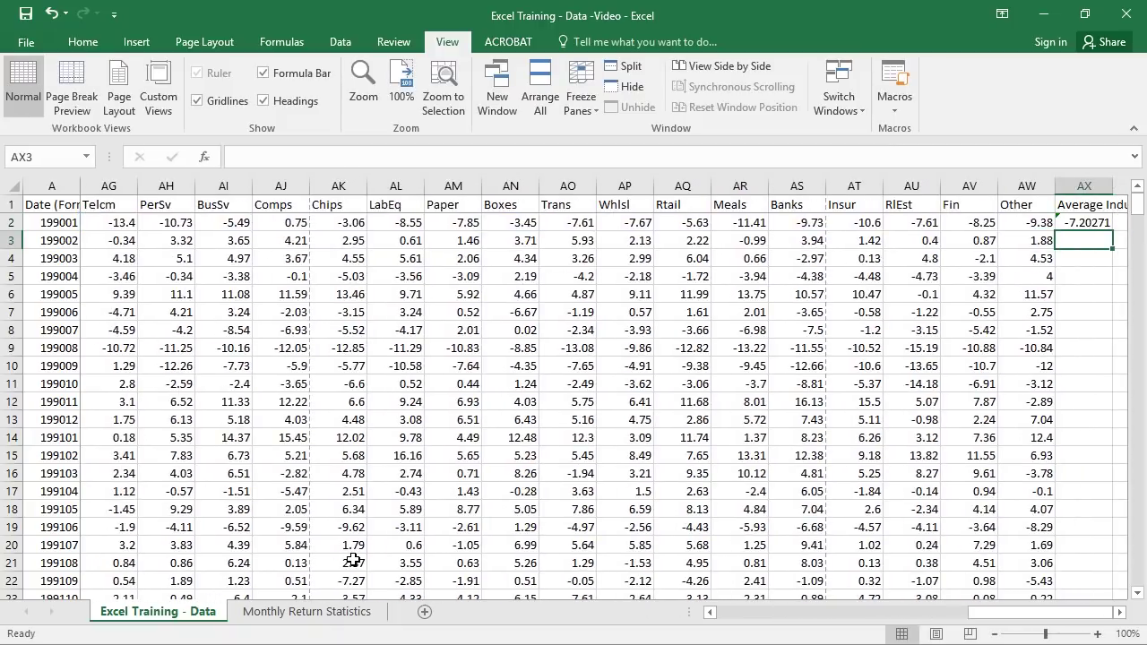
# - Fill the Average Industry formula down from AX2 through AX351
pyautogui.press('Left')
pyautogui.hotkey('ctrl', 'Down')
pyautogui.press('Right')
pyautogui.hotkey('ctrl', 'shift', 'Up')
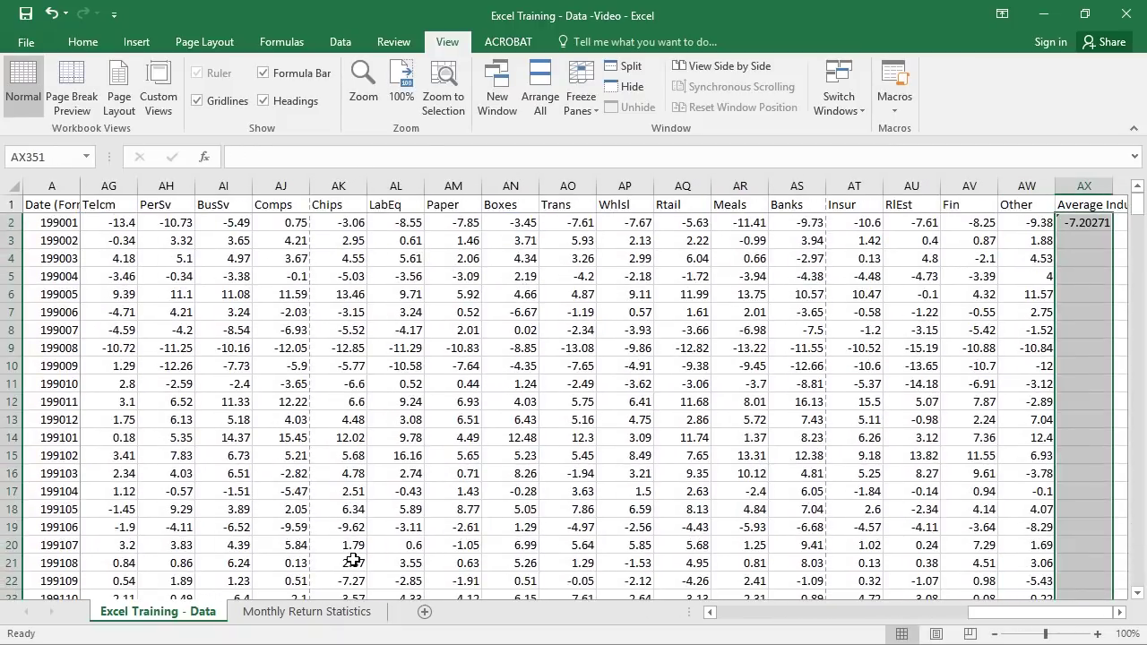
pyautogui.hotkey('ctrl', 'd')
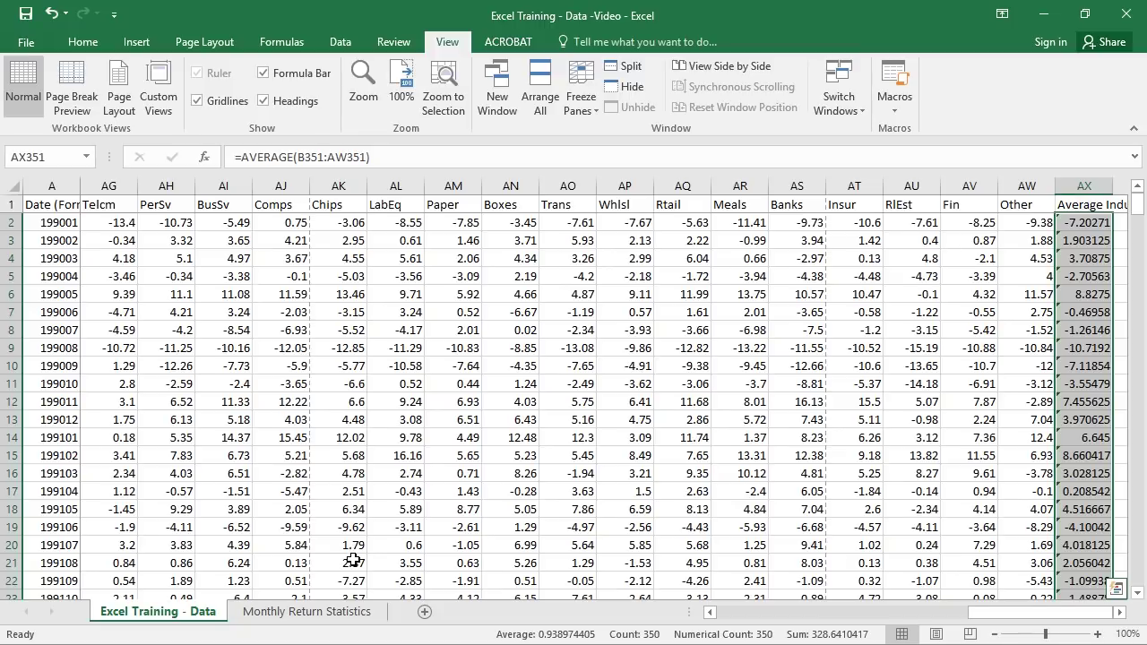
# - Apply the two-decimal Number format to the Average Industry returns in AX2:AX351
pyautogui.press('Left')
pyautogui.hotkey('ctrl', 'space')
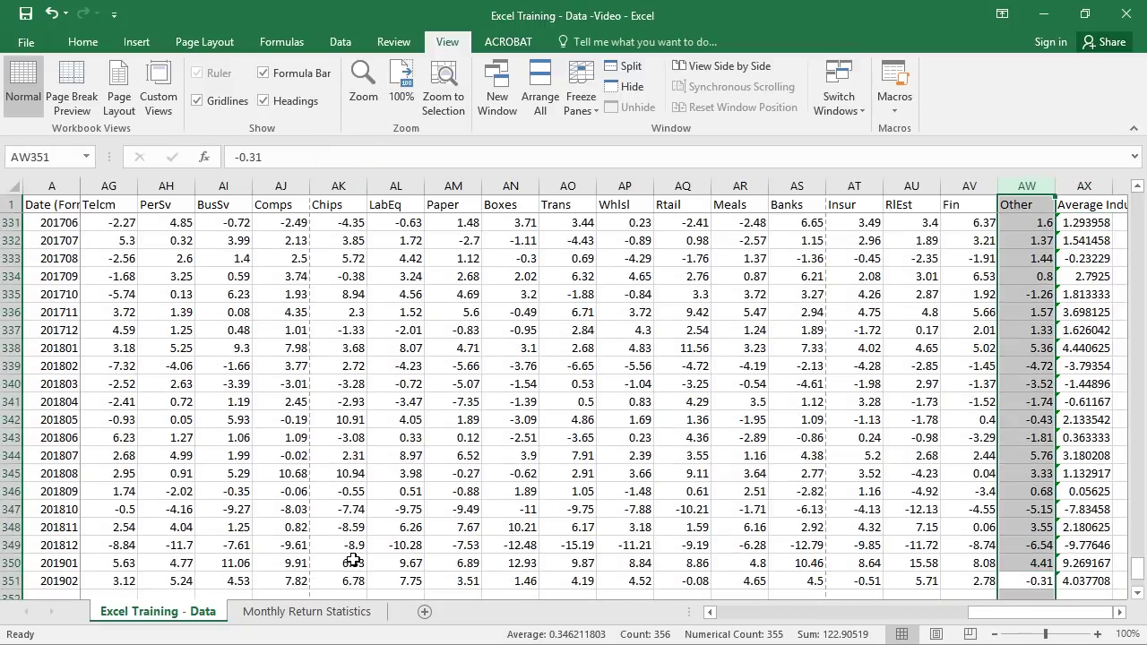
pyautogui.press('Up')
pyautogui.press('Up')
pyautogui.hotkey('ctrl', 'Up')
pyautogui.press('Down')
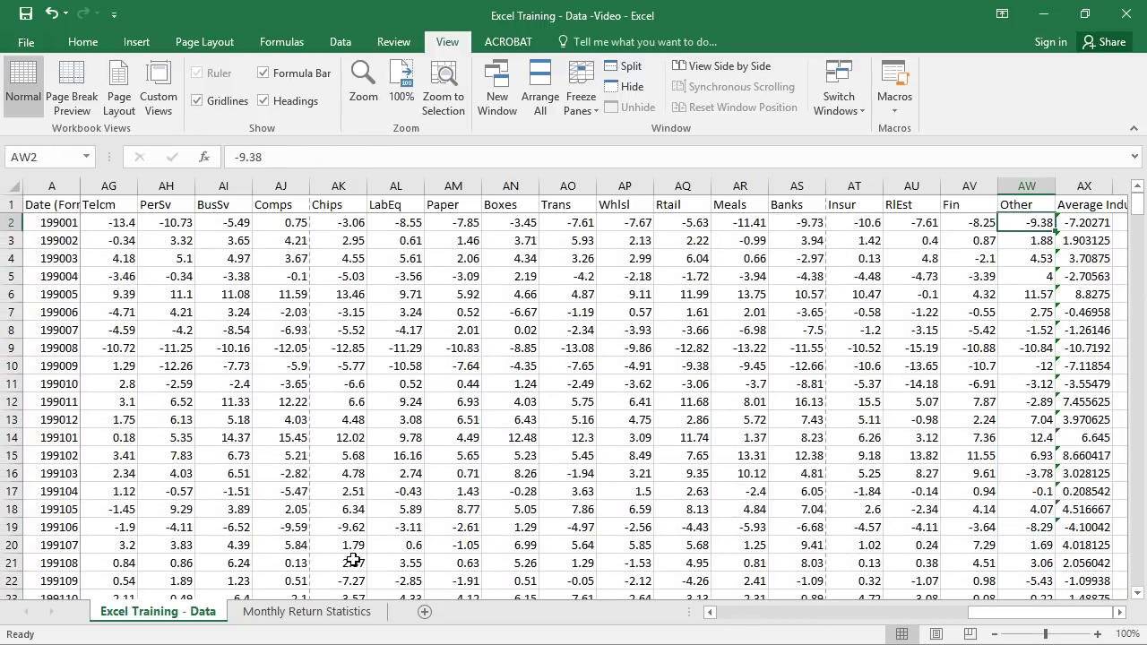
pyautogui.press('Right')
pyautogui.hotkey('ctrl', 'shift', 'Down')
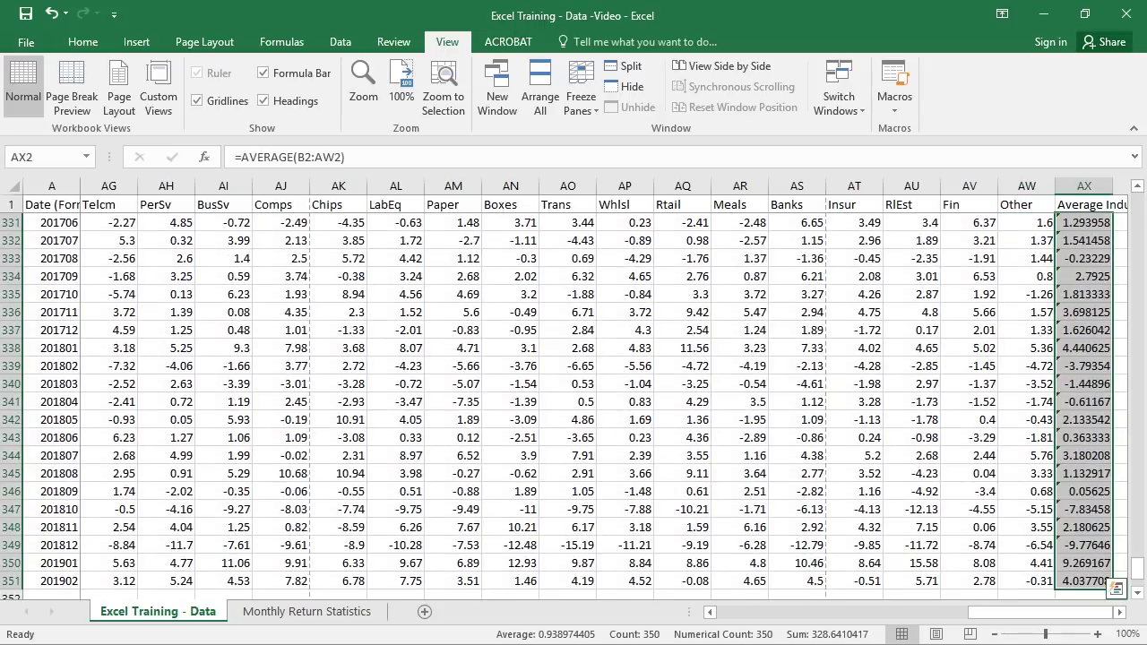
pyautogui.click(86, 42)
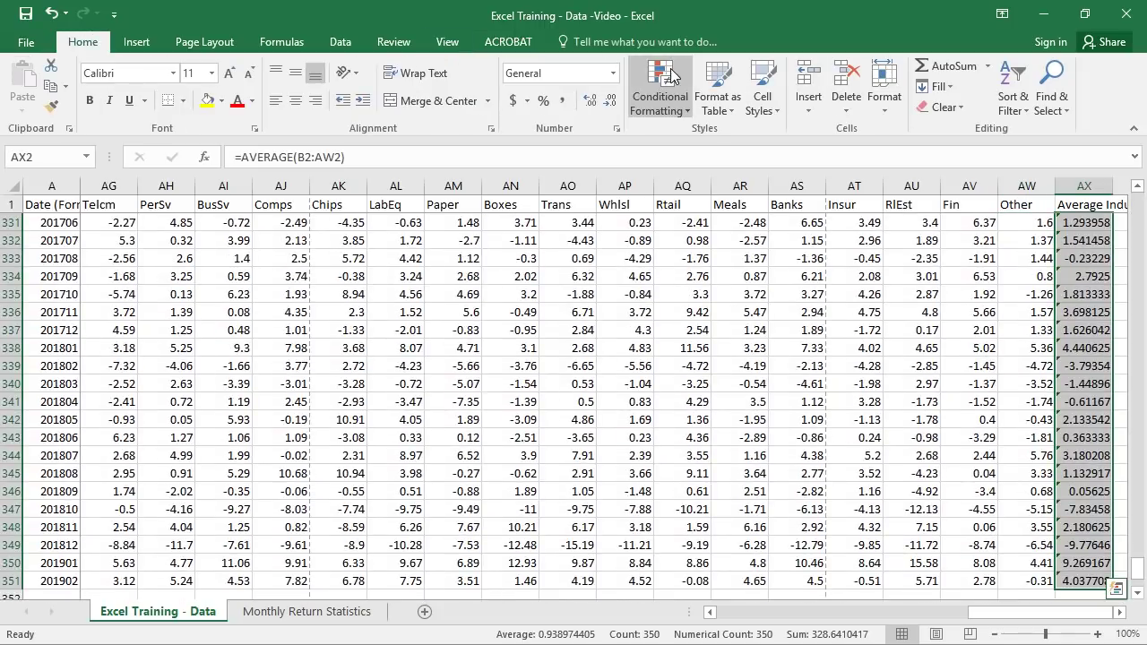
pyautogui.click(613, 72)
pyautogui.click(578, 144)
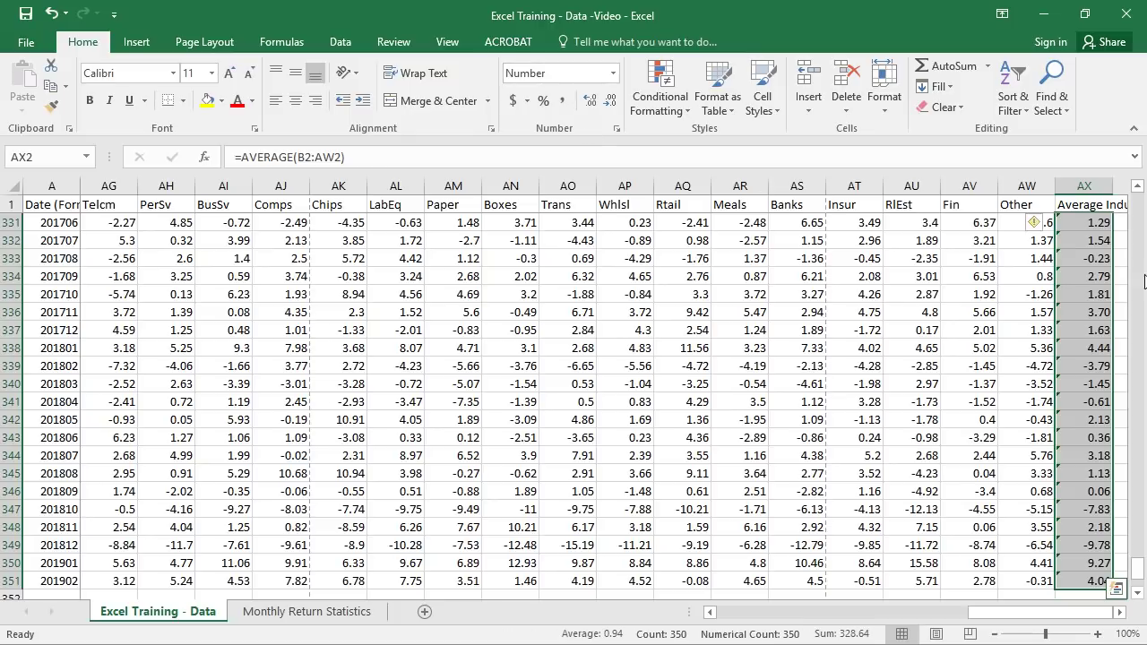
# - Fill the Average, Median, Standard Deviation, Max and Min formulas from AW353:AW357 across into AX353:AX357 for Average Industry
pyautogui.click(1066, 204)
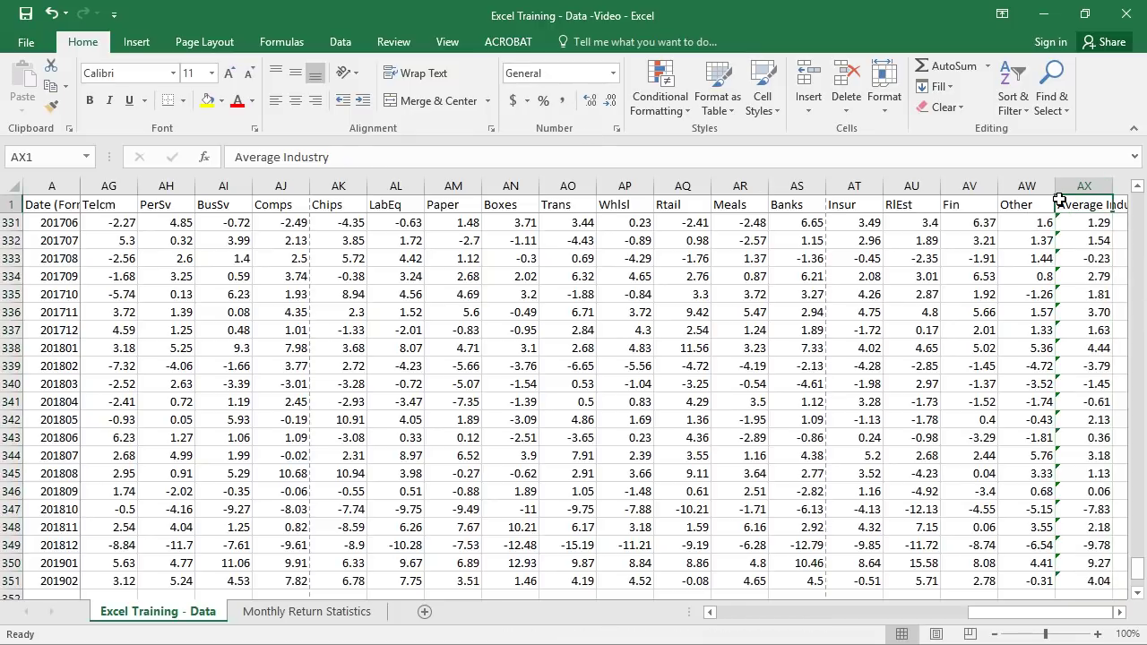
pyautogui.hotkey('ctrl', 'Up')
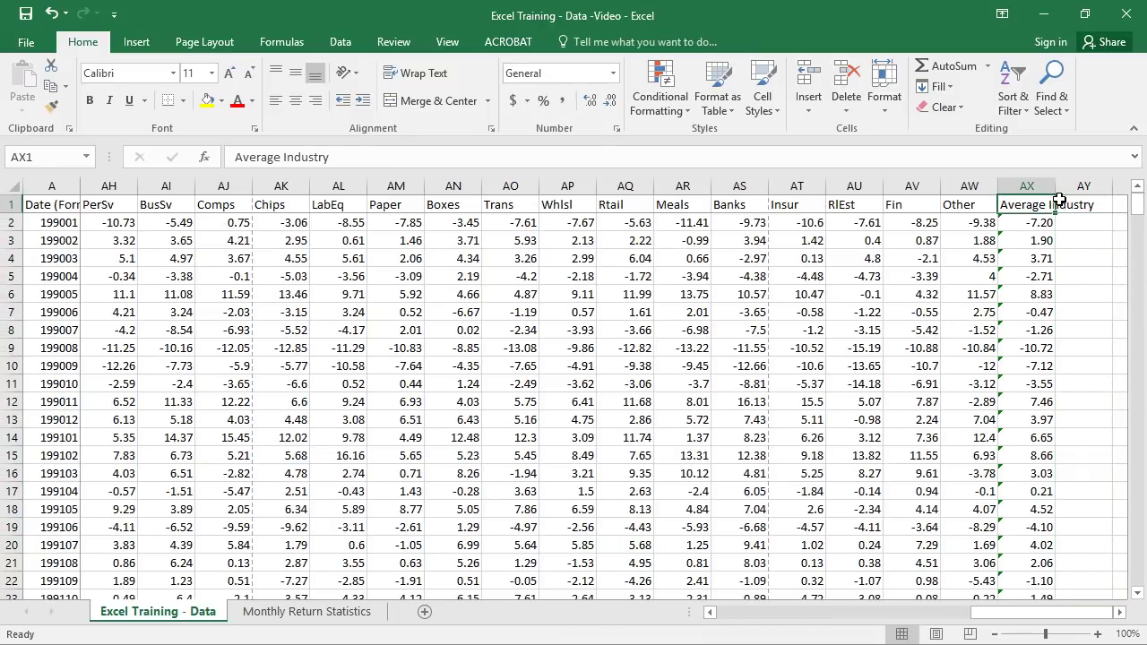
pyautogui.press('Down')
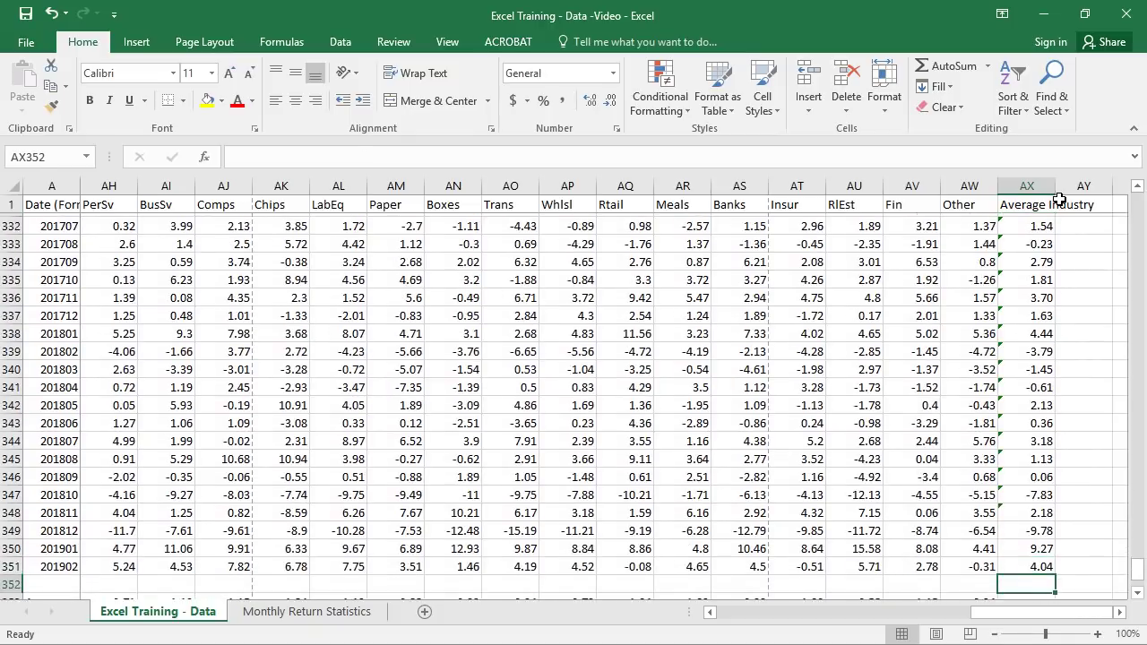
pyautogui.press('Up')
pyautogui.press('Left')
pyautogui.scroll(-3, 869, 537)
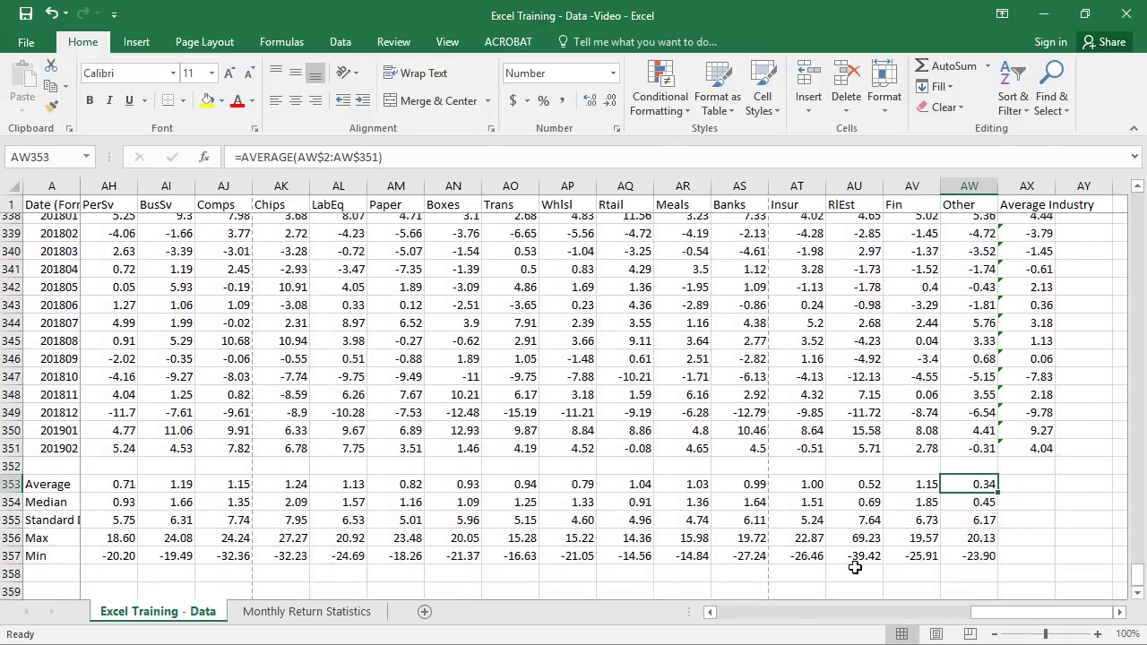
pyautogui.hotkey('shift', 'Down')
pyautogui.hotkey('shift', 'Down')
pyautogui.hotkey('shift', 'Down')
pyautogui.hotkey('shift', 'Down')
pyautogui.hotkey('shift', 'Right')
pyautogui.hotkey('ctrl', 'r')
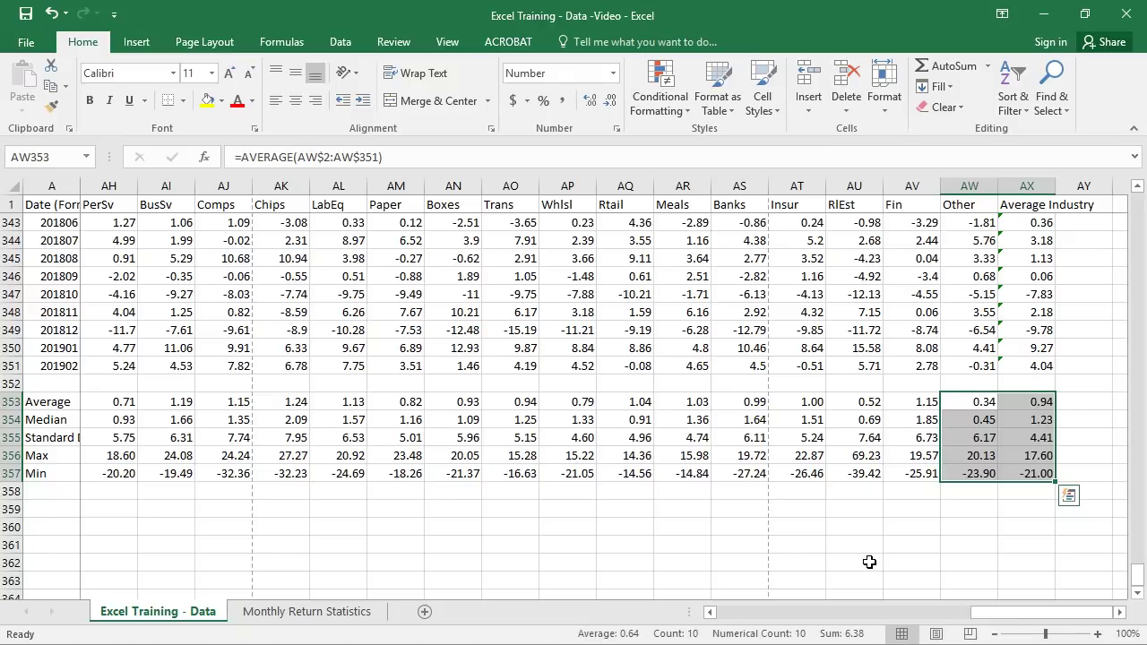
# - Copy the Average Industry statistics in AX353:AX357 and switch to the Monthly Return Statistics sheet
pyautogui.press('Right')
pyautogui.hotkey('shift', 'Down')
pyautogui.hotkey('shift', 'Down')
pyautogui.hotkey('shift', 'Down')
pyautogui.hotkey('shift', 'Down')
pyautogui.hotkey('ctrl', 'c')
pyautogui.hotkey('ctrl', 'pagedown')
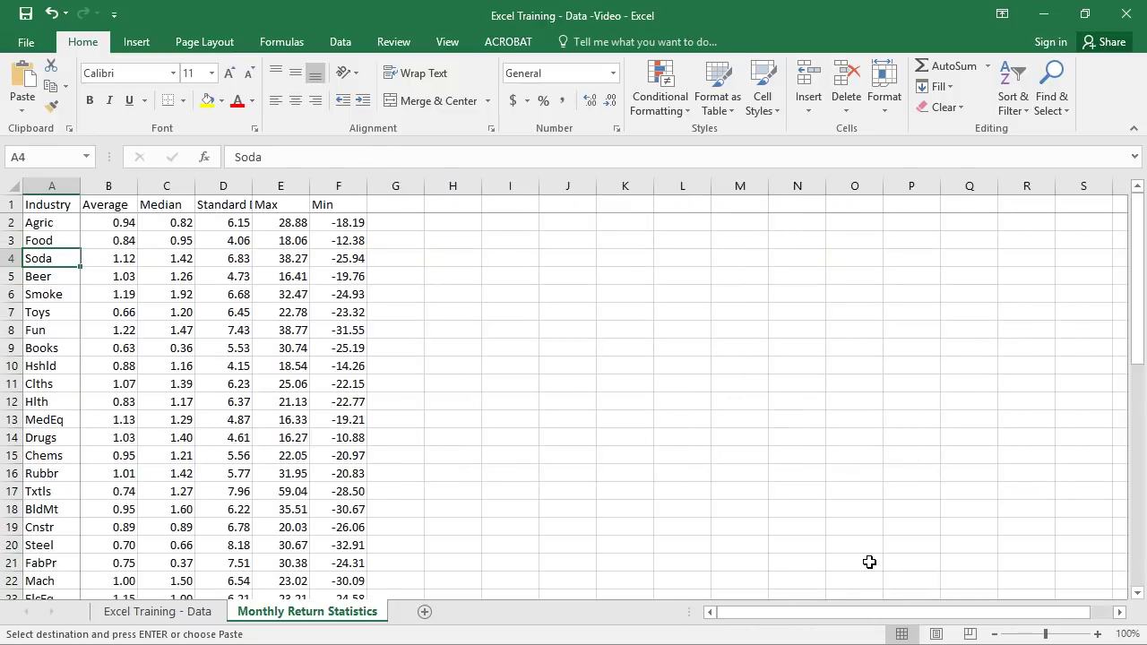
# - Paste the copied Average Industry statistics at B51, two rows below Other, as transposed values only
pyautogui.hotkey('ctrl', 'Down')
pyautogui.press('Down')
pyautogui.press('Down')
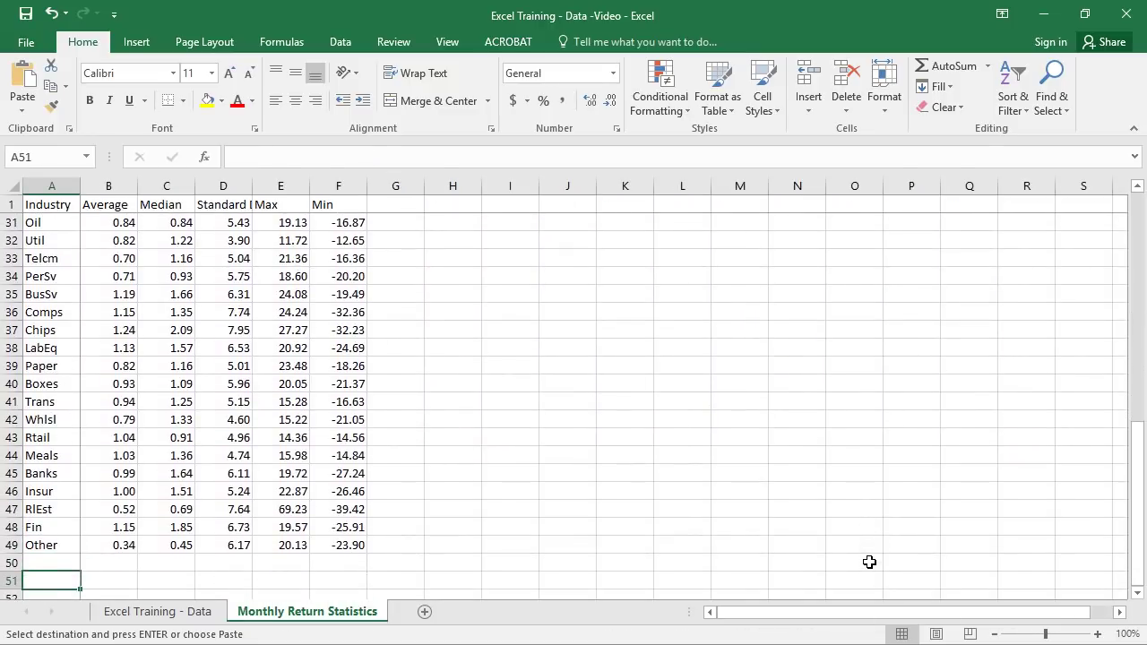
pyautogui.press('Right')
pyautogui.hotkey('ctrl', 'alt', 'v')
pyautogui.press('v')
pyautogui.press('e')
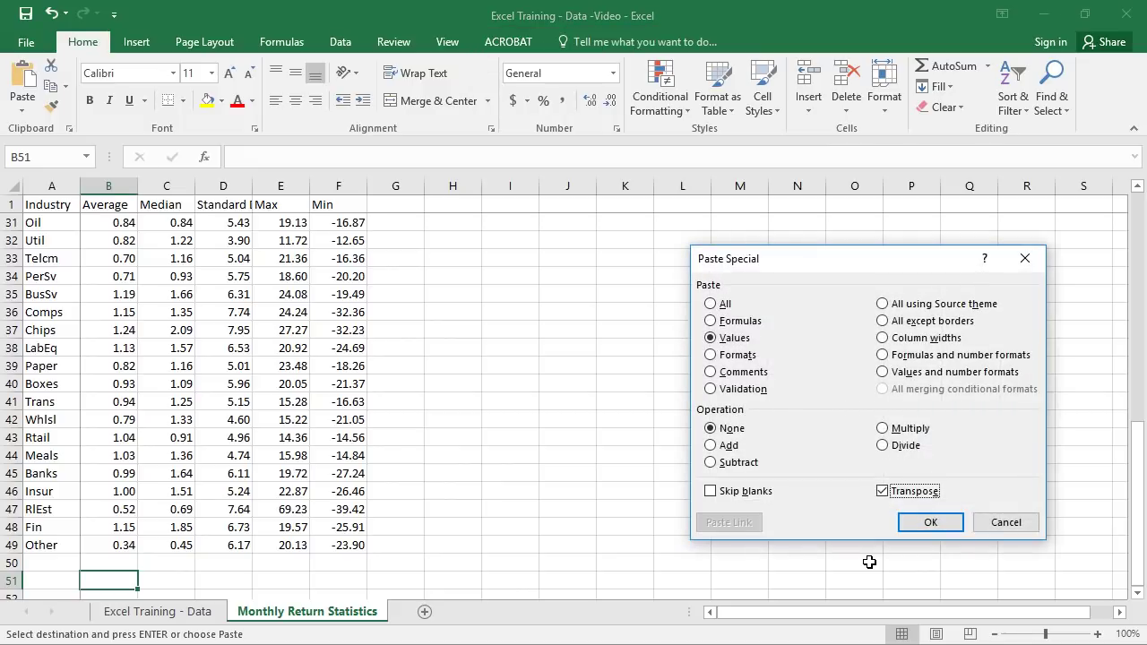
pyautogui.press('Return')
# - Copy B49 and paste only its formats onto the Average Industry statistics in B51:F51, and go to A51
pyautogui.press('Up')
pyautogui.press('Up')
pyautogui.hotkey('ctrl', 'c')
pyautogui.press('Down')
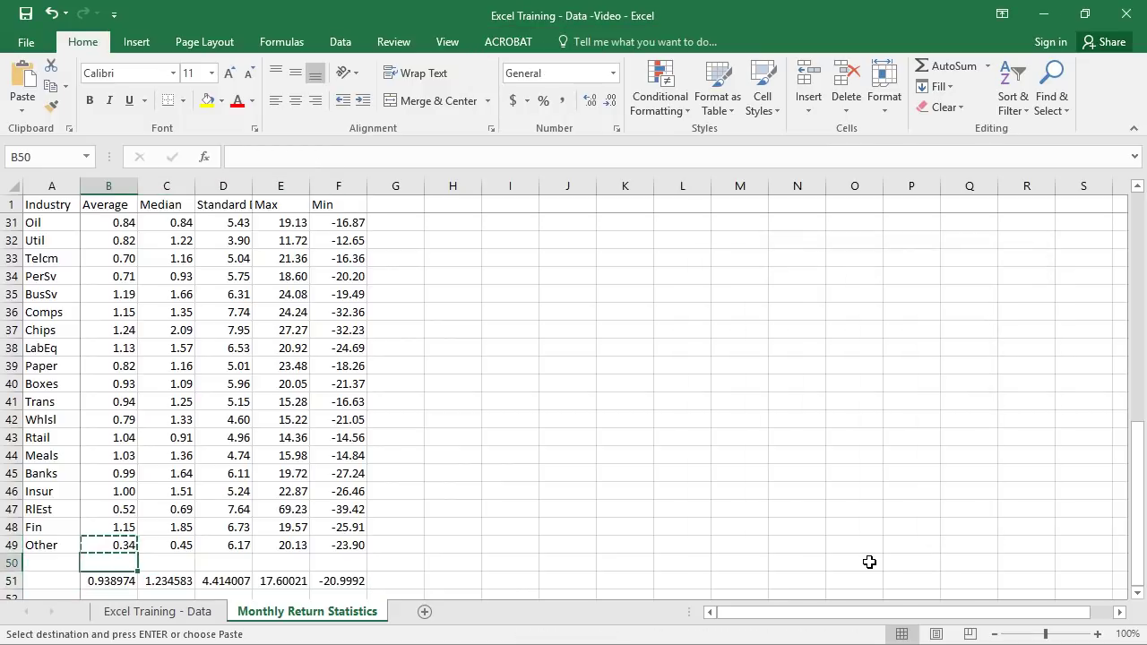
pyautogui.press('Down')
pyautogui.hotkey('ctrl', 'shift', 'Right')
pyautogui.hotkey('alt', 'e')
pyautogui.press('s')
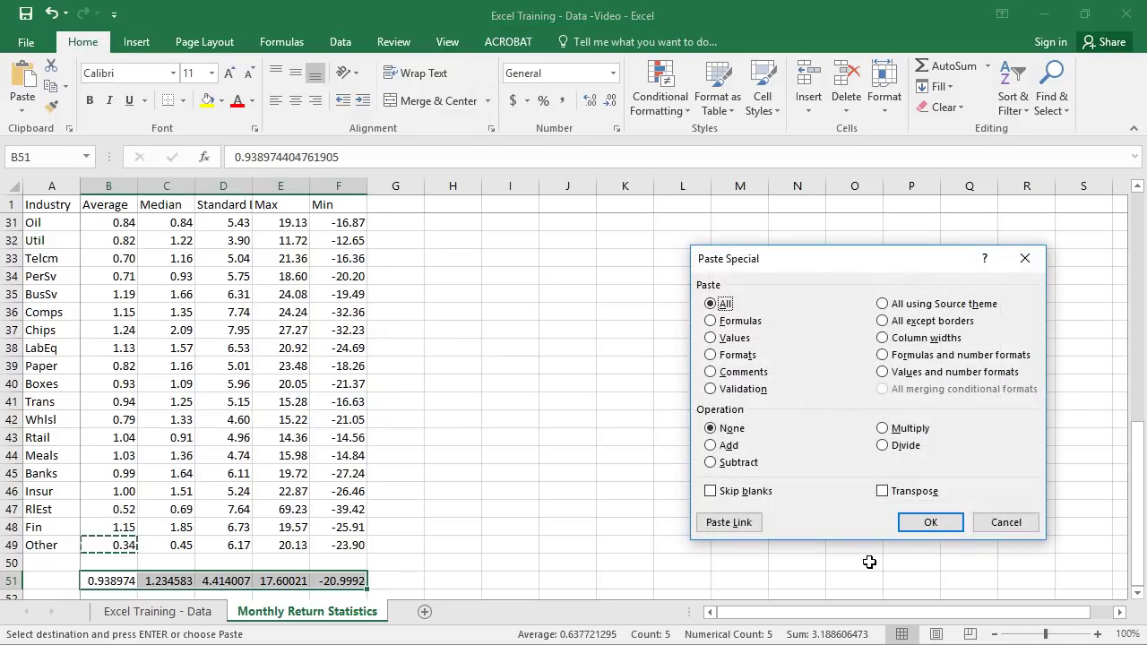
pyautogui.press('t')
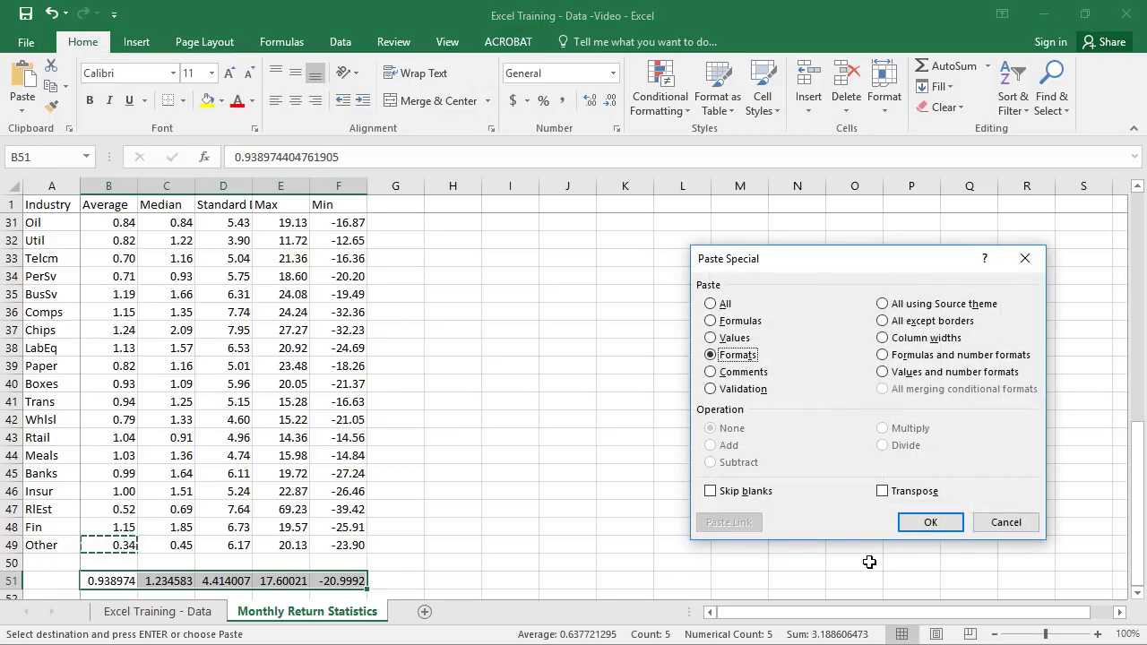
pyautogui.press('Return')
pyautogui.press('Left')
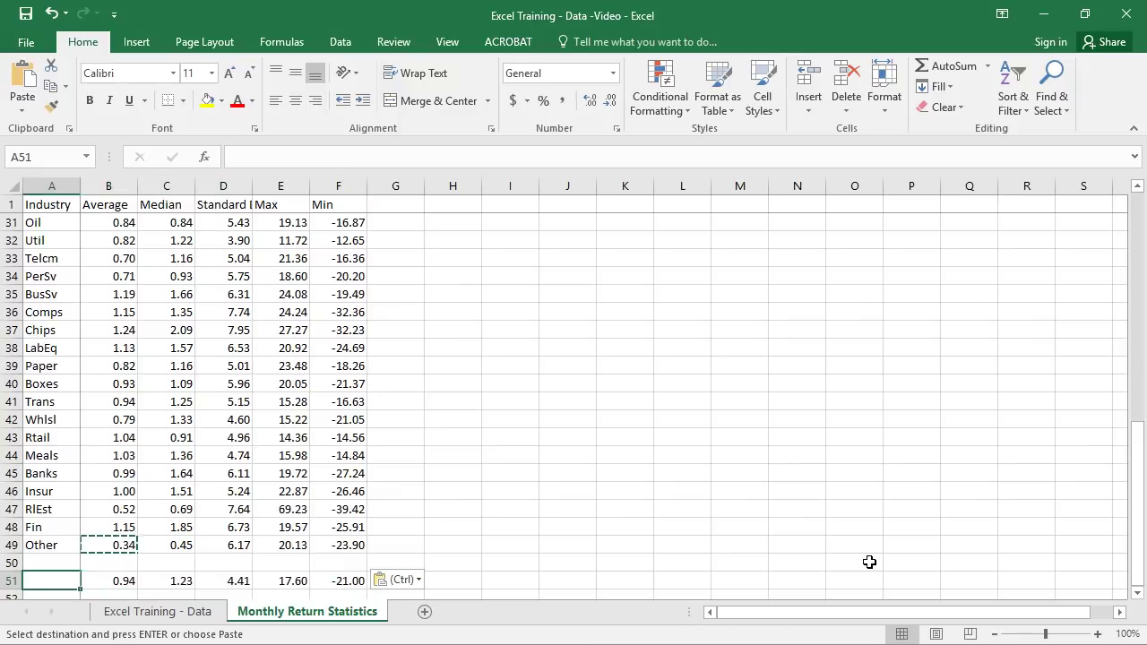
# - Label the statistics row in A51 as Average Industry
pyautogui.write('Averag')
pyautogui.press('BackSpace')
pyautogui.press('BackSpace')
pyautogui.press('BackSpace')
pyautogui.press('BackSpace')
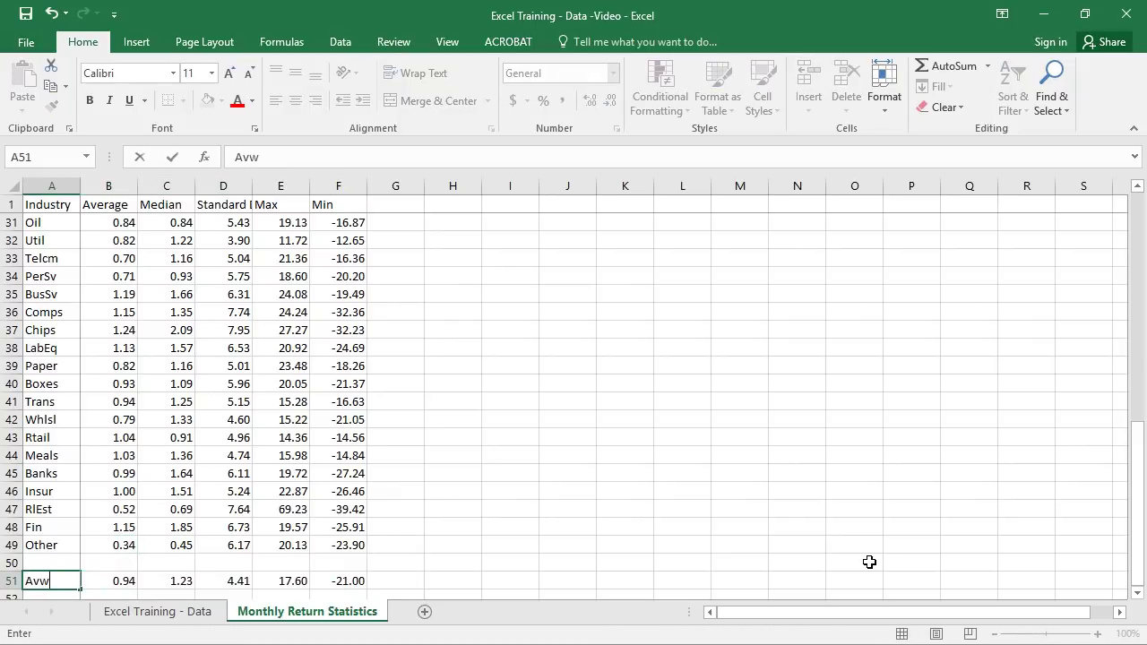
pyautogui.write('erage Industry')
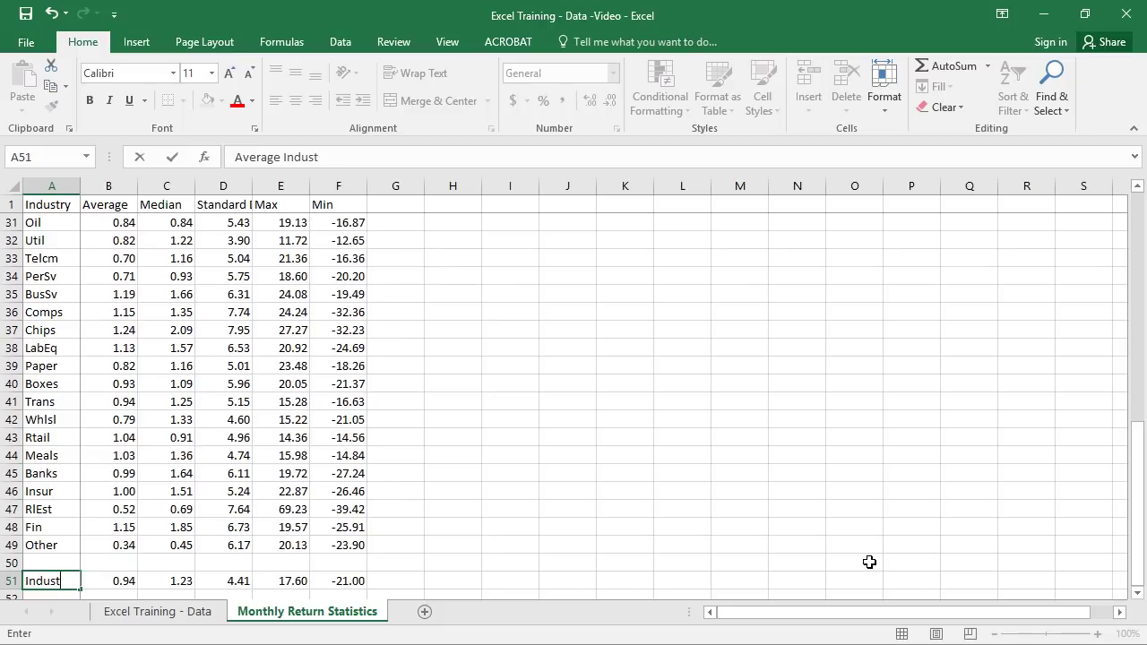
pyautogui.press('BackSpace')
pyautogui.write('y')
pyautogui.press('Return')
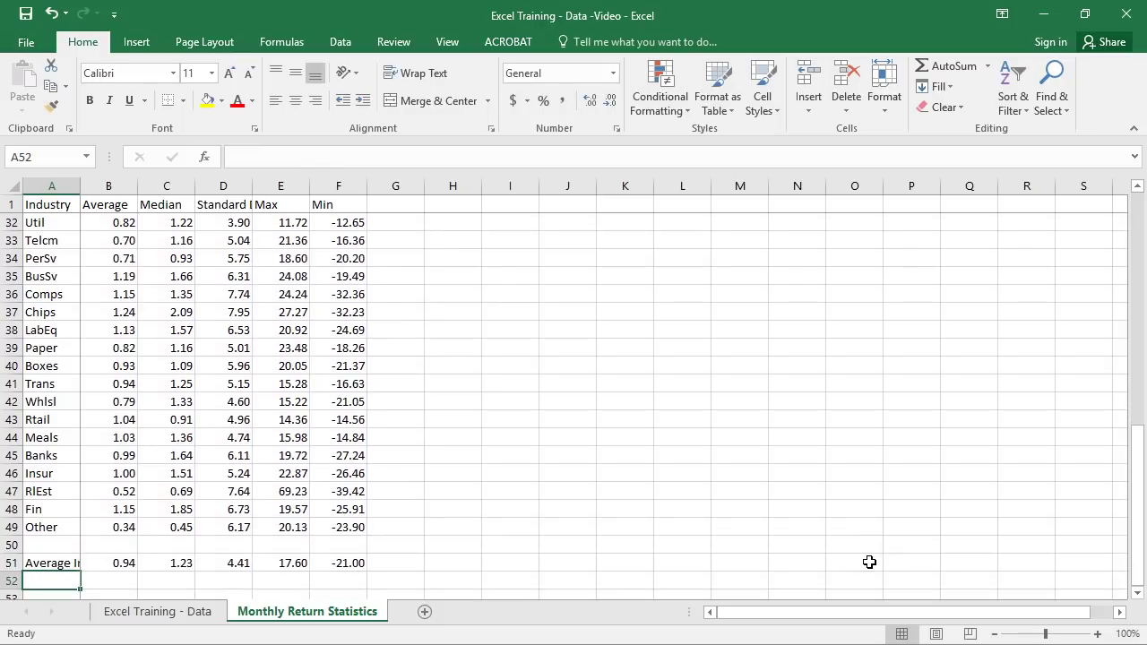
# - AutoFit the widths of columns A and B to their contents on the Monthly Return Statistics sheet
pyautogui.click(86, 185)
pyautogui.keyDown('shift'); pyautogui.click(68, 185); pyautogui.keyUp('shift')
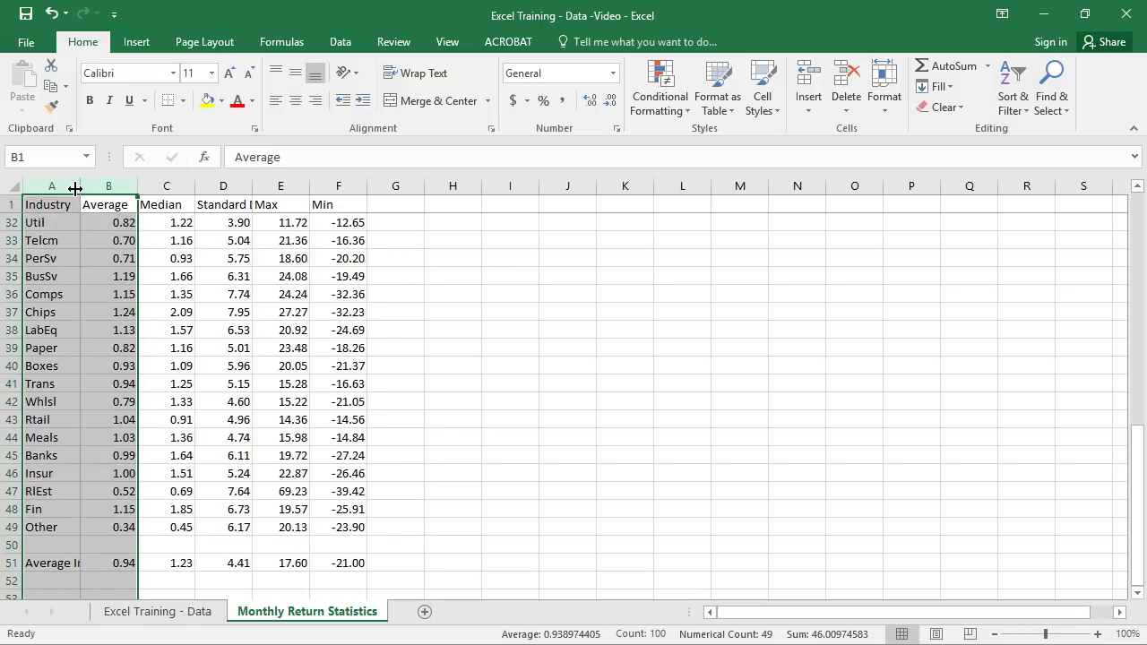
pyautogui.doubleClick(79, 187)
pyautogui.click(353, 359)
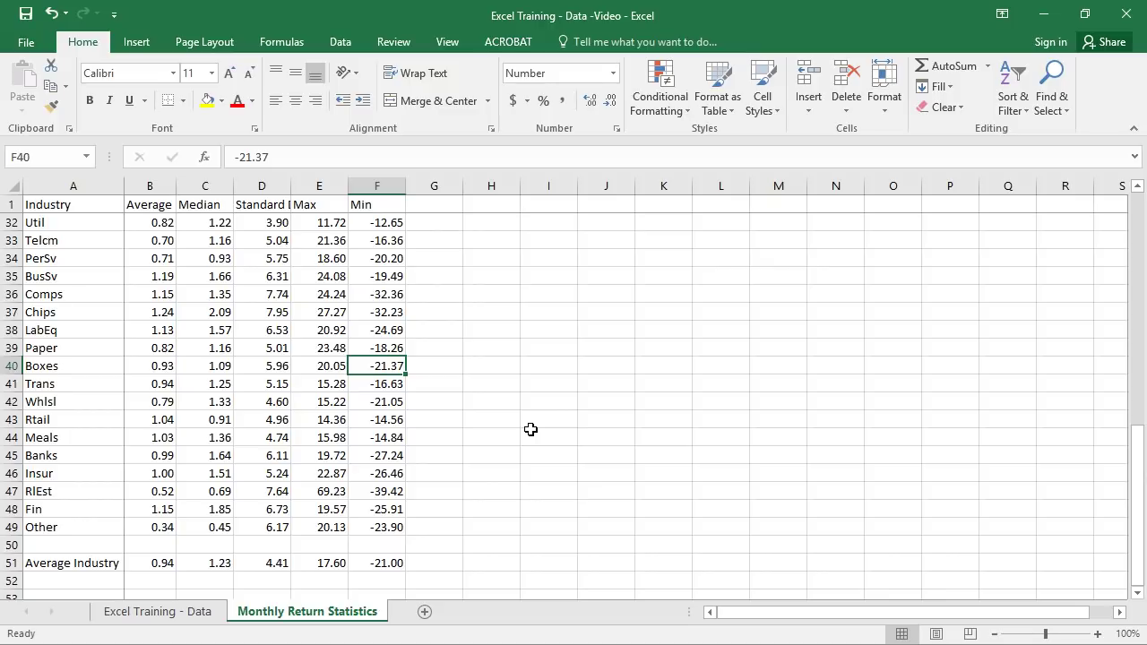
# - Return both sheets to cell B2 and move the Monthly Return Statistics sheet ahead of Excel Training - Data
pyautogui.hotkey('ctrl', 'Home')
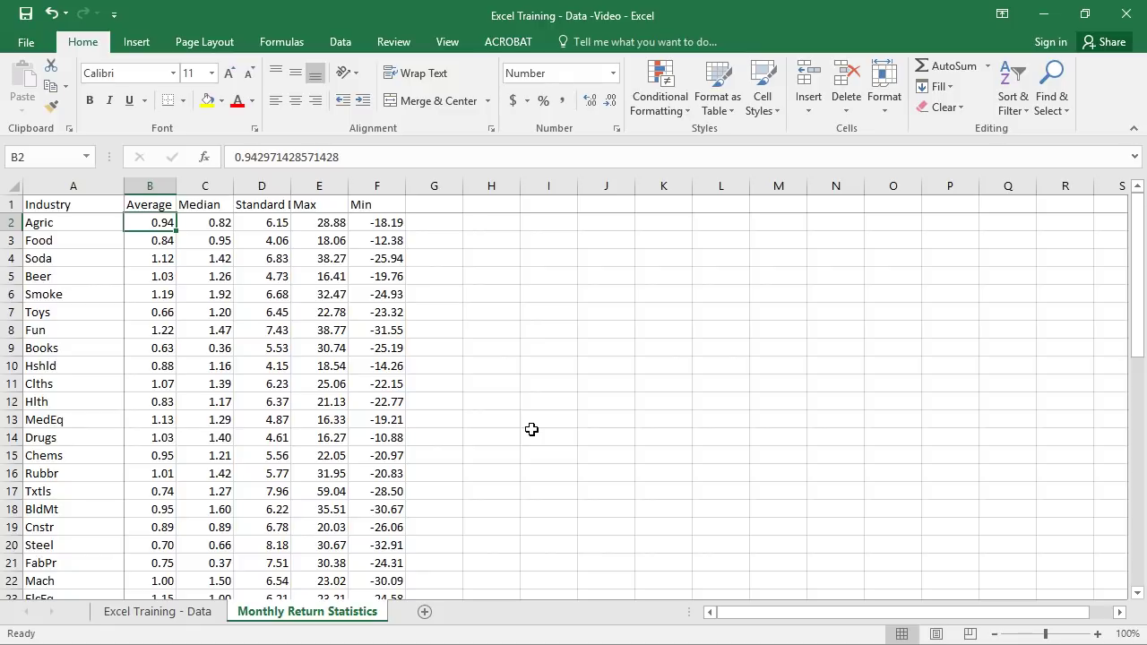
pyautogui.hotkey('ctrl', 'pageup')
pyautogui.hotkey('ctrl', 'Home')
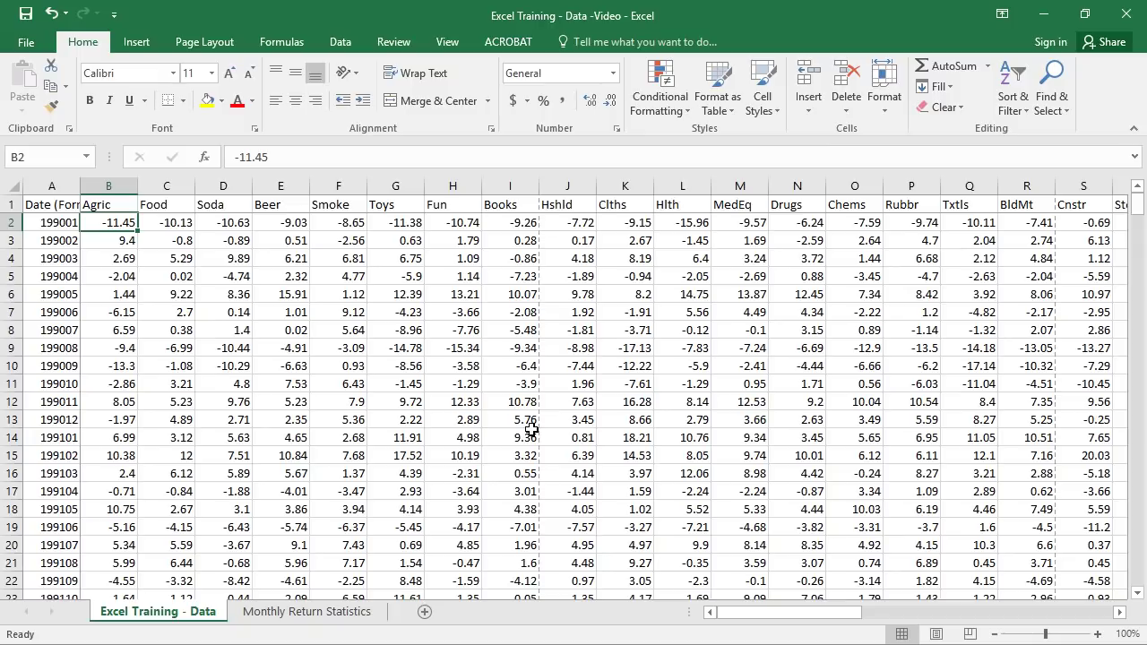
pyautogui.click(339, 614)
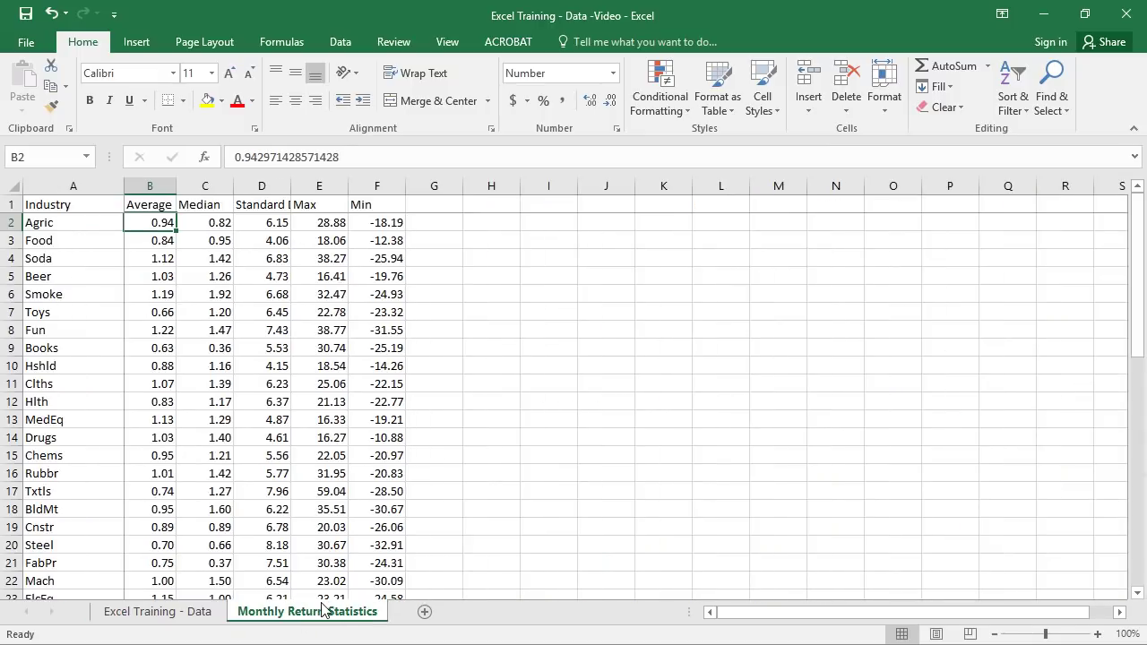
pyautogui.moveTo(311, 622); pyautogui.dragTo(142, 620)
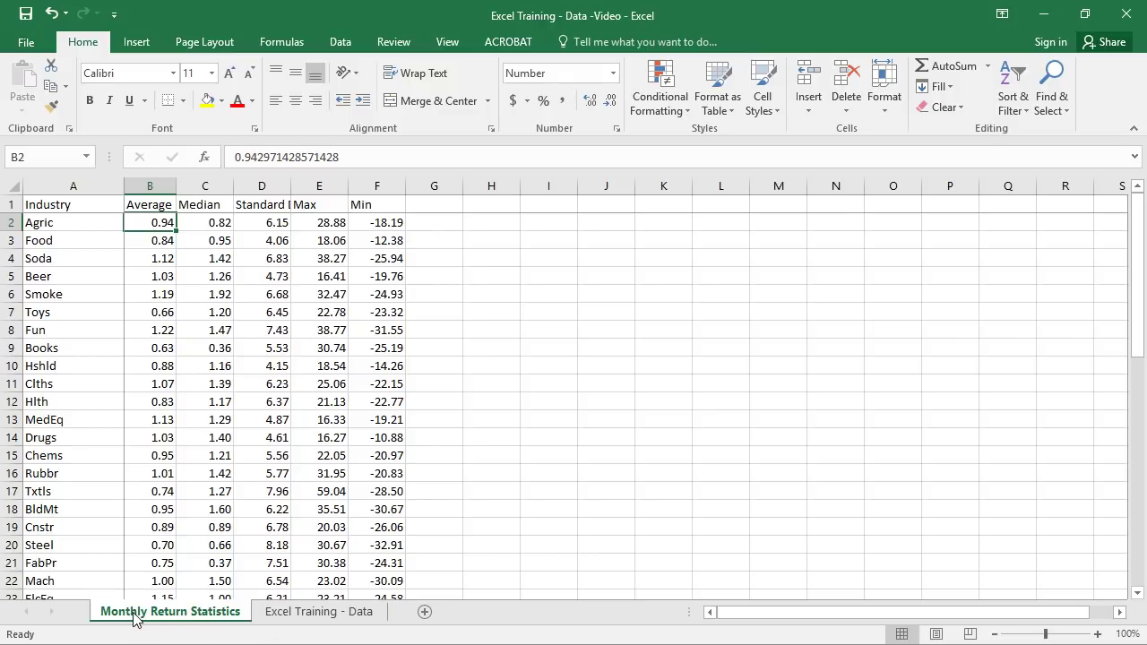